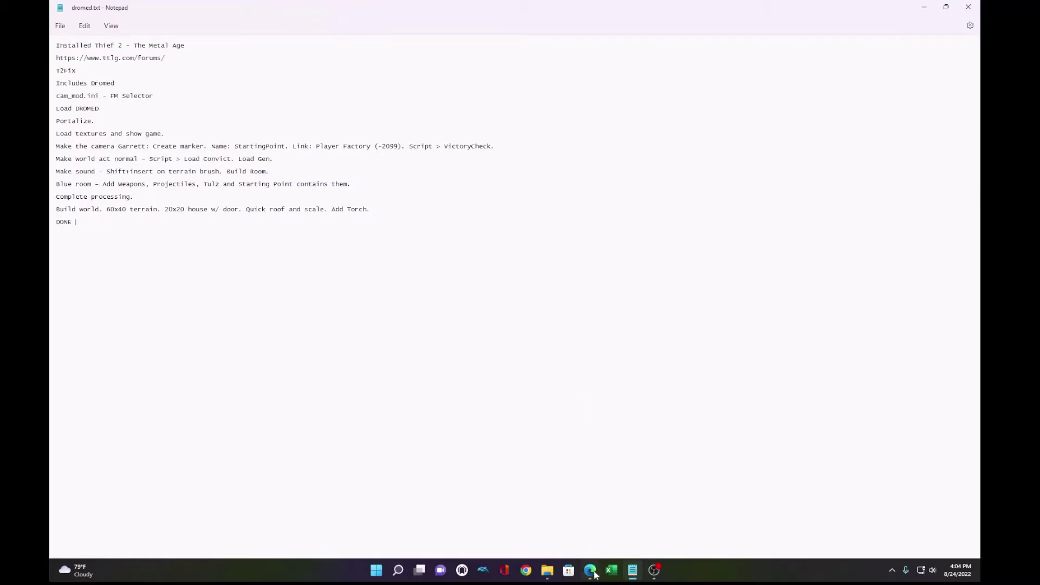
# Step: Switch to Microsoft Edge and examine the T2Fix thread and its downloads on the TTLG forums
pyautogui.moveTo(594, 575)
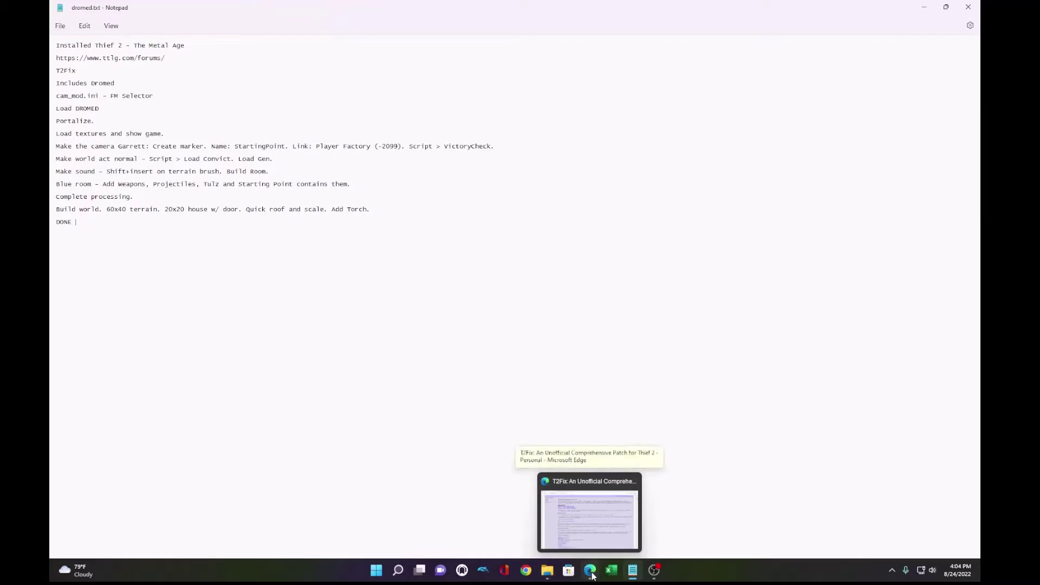
pyautogui.click(592, 575)
pyautogui.scroll(5, 200, 88)
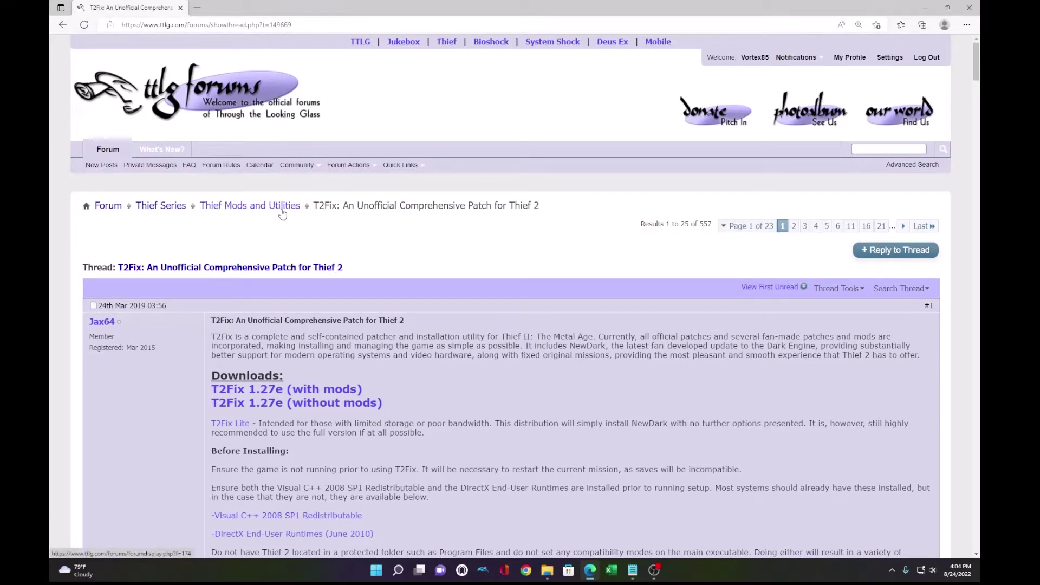
pyautogui.moveTo(318, 206); pyautogui.dragTo(340, 206)
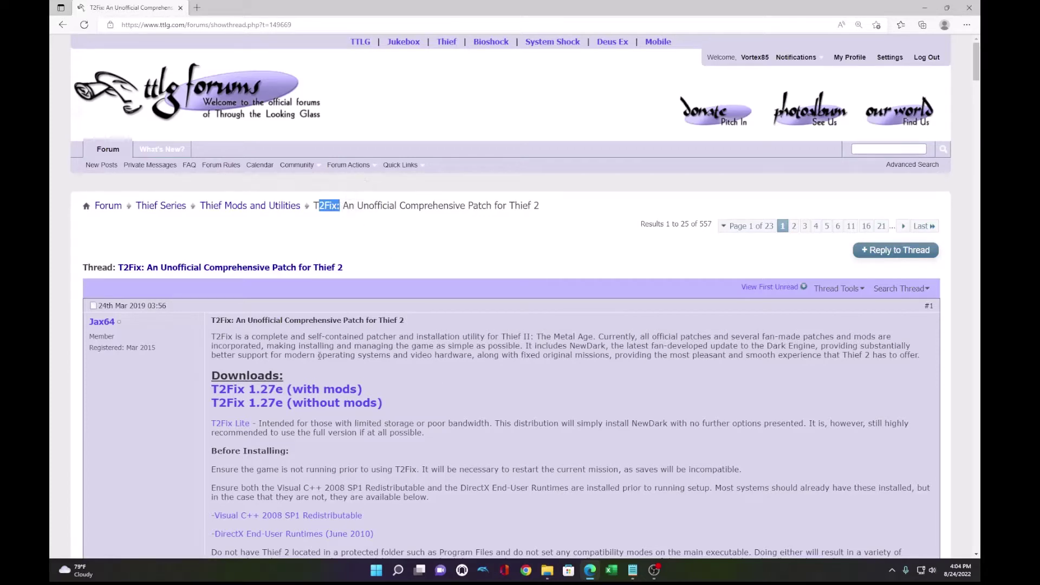
pyautogui.click(926, 8)
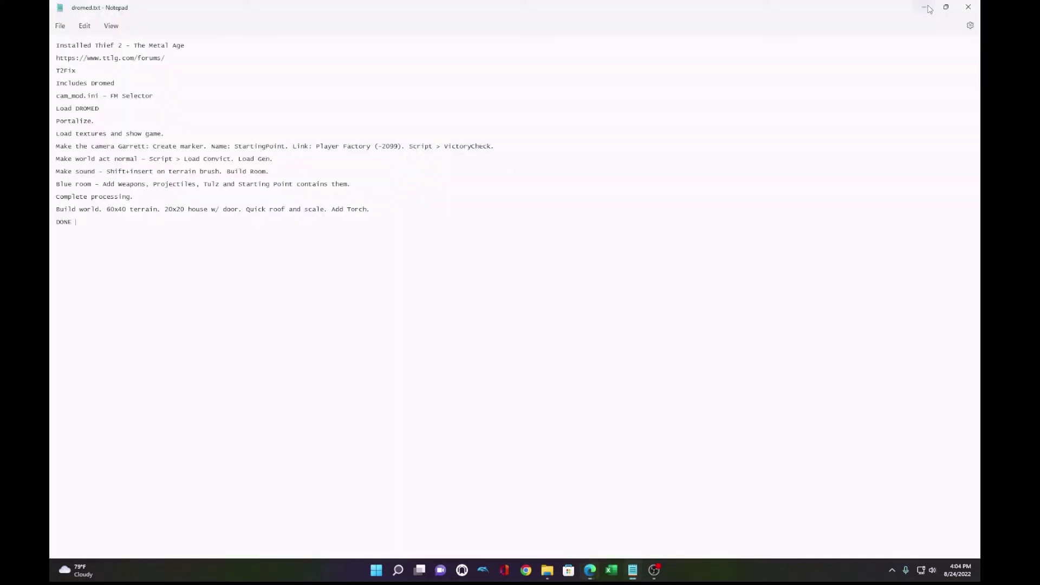
# Step: Start the T2Fix_1.27d setup wizard and choose C:\Games\Thief2 as the destination folder
pyautogui.click(546, 577)
pyautogui.click(598, 520)
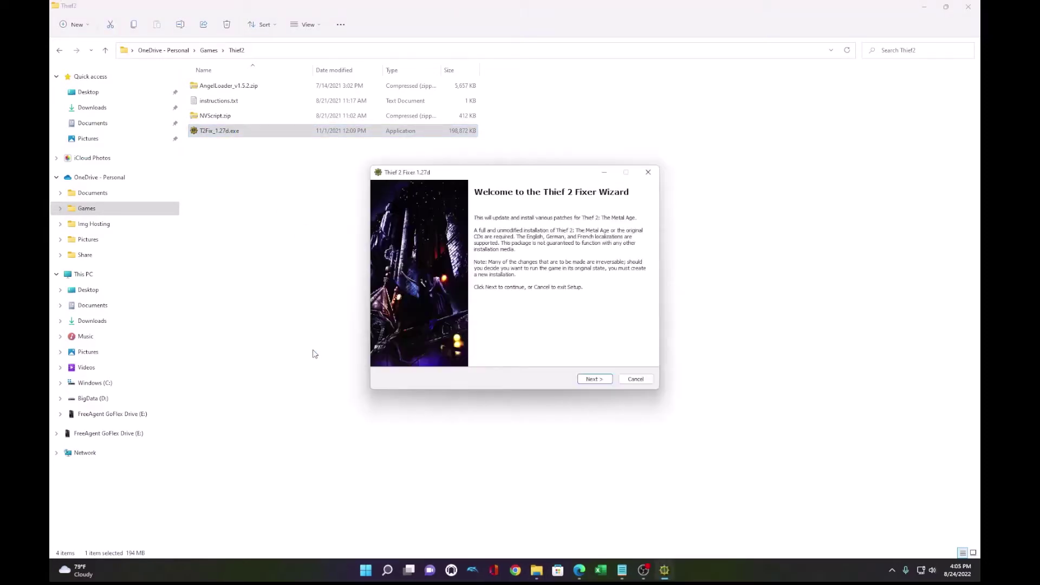
pyautogui.click(586, 379)
pyautogui.click(585, 379)
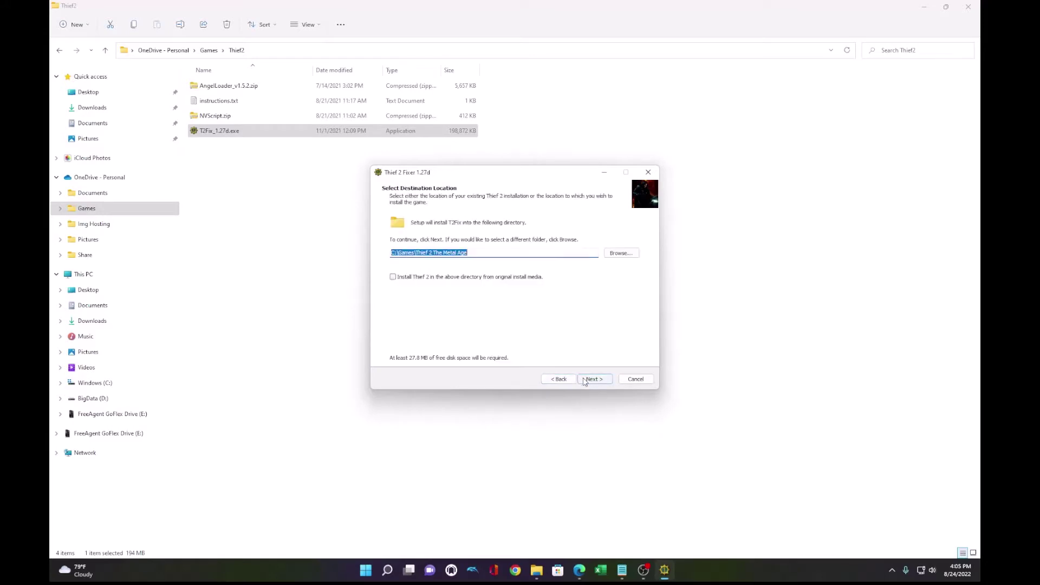
pyautogui.click(619, 254)
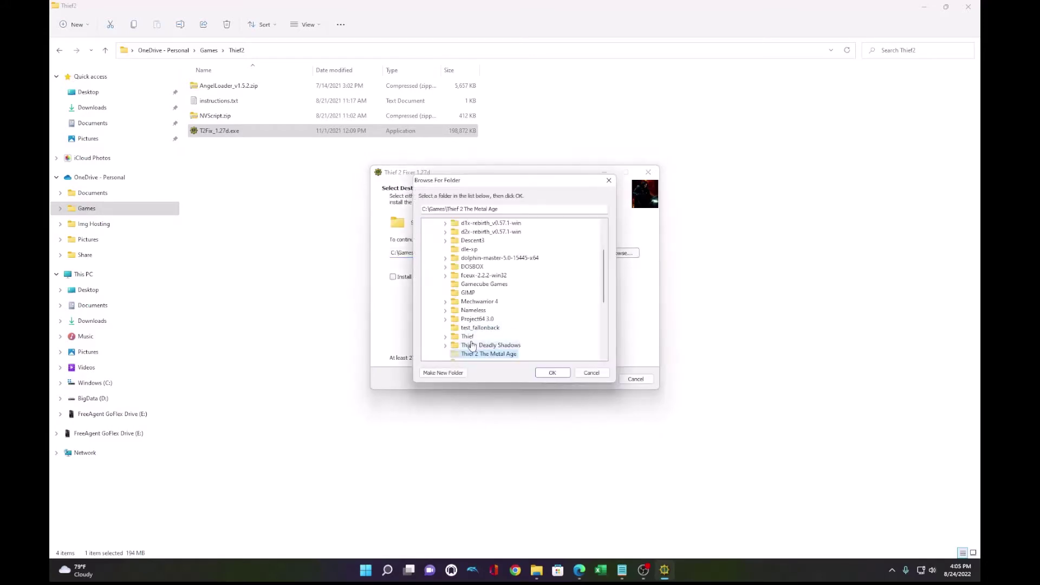
pyautogui.scroll(-3, 490, 331)
pyautogui.press('Down')
pyautogui.click(542, 379)
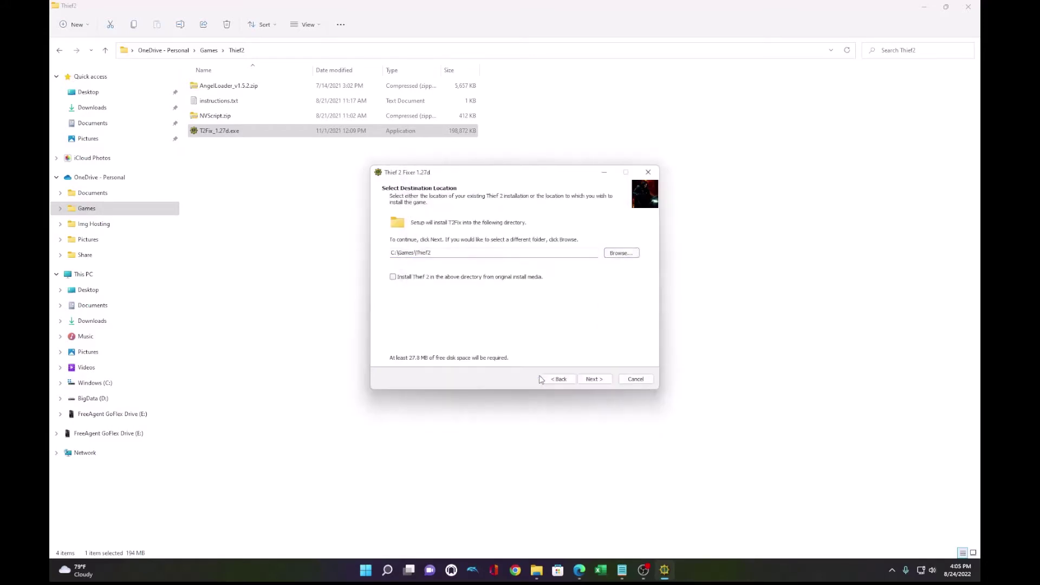
pyautogui.click(596, 380)
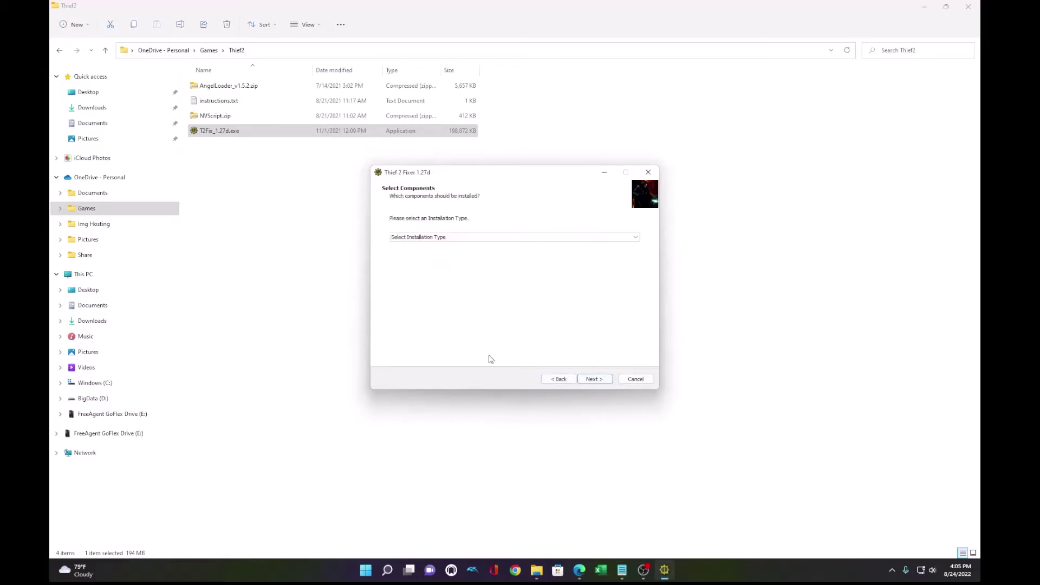
# Step: Choose the Standard installation type and add the DromEd Level Editor to the components
pyautogui.click(547, 237)
pyautogui.click(526, 271)
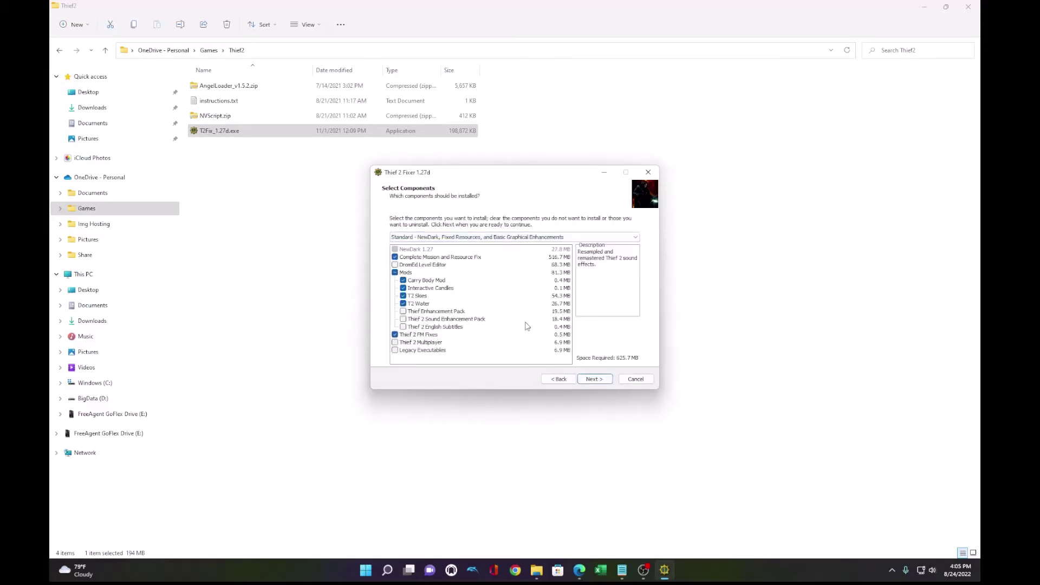
pyautogui.click(401, 265)
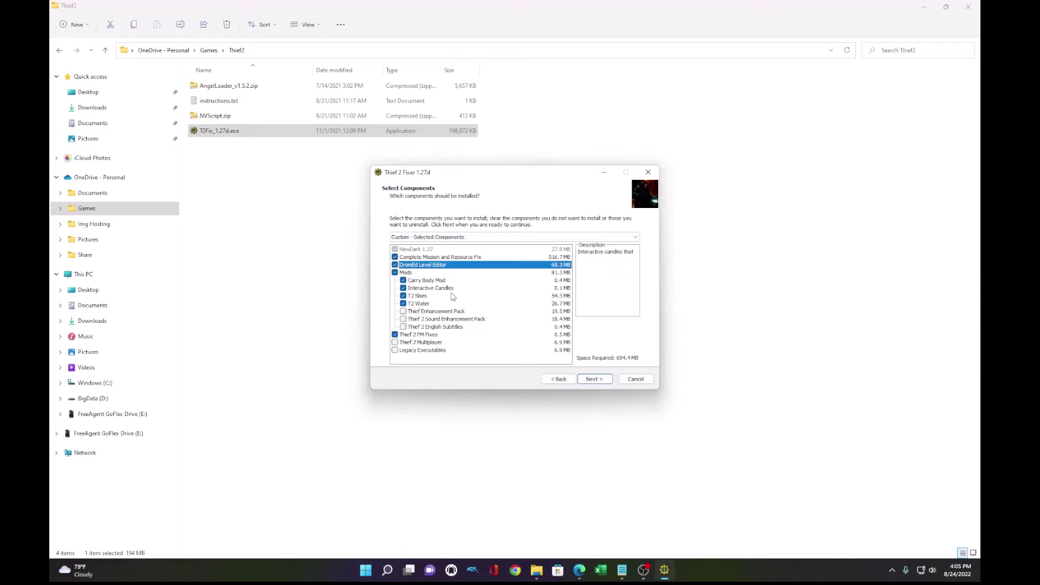
pyautogui.click(594, 379)
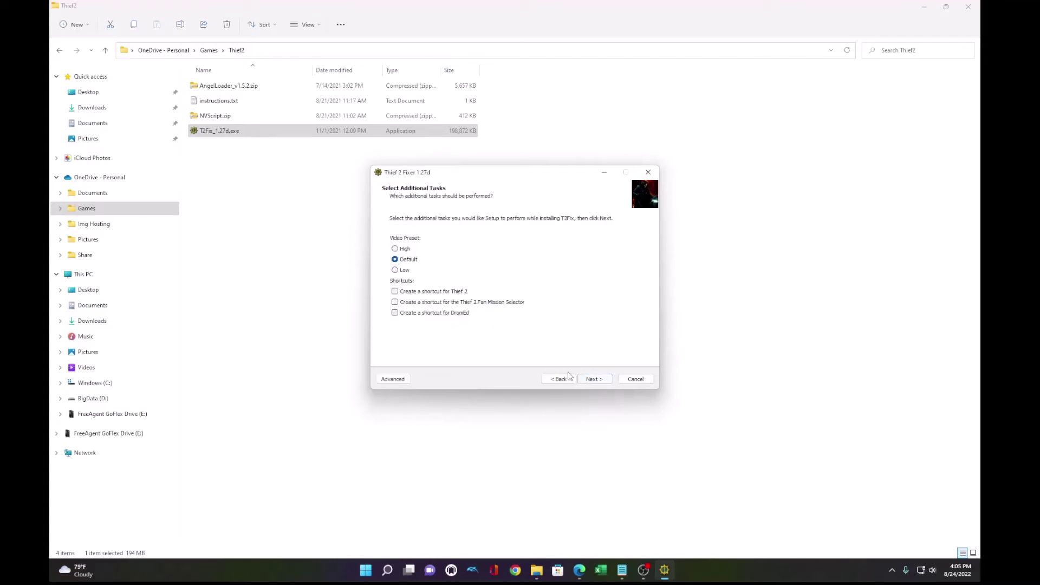
# Step: Set the video preset to High, go on to the installation summary, and cancel the setup
pyautogui.click(403, 249)
pyautogui.click(594, 378)
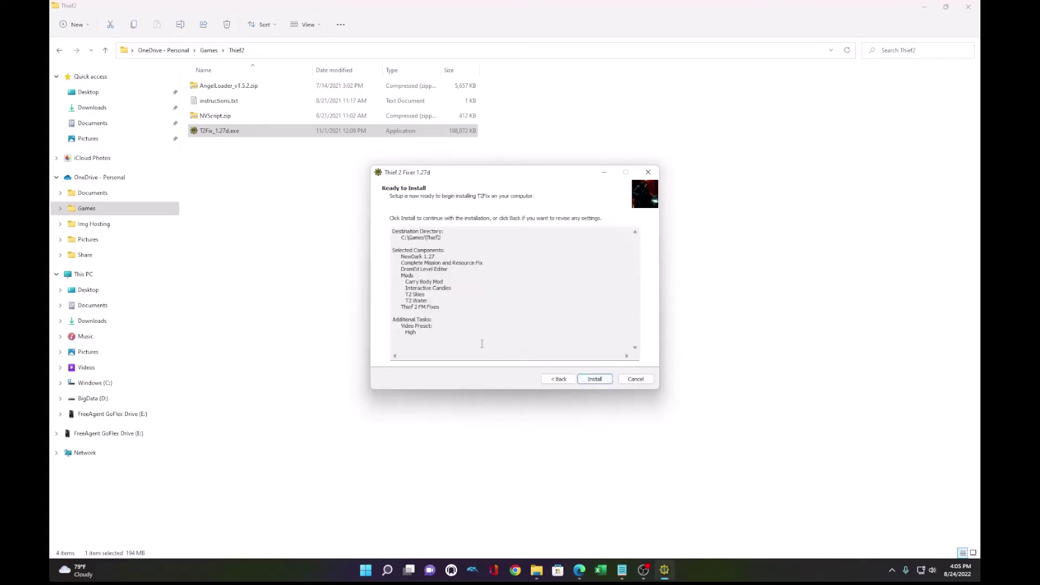
pyautogui.click(636, 379)
pyautogui.click(510, 315)
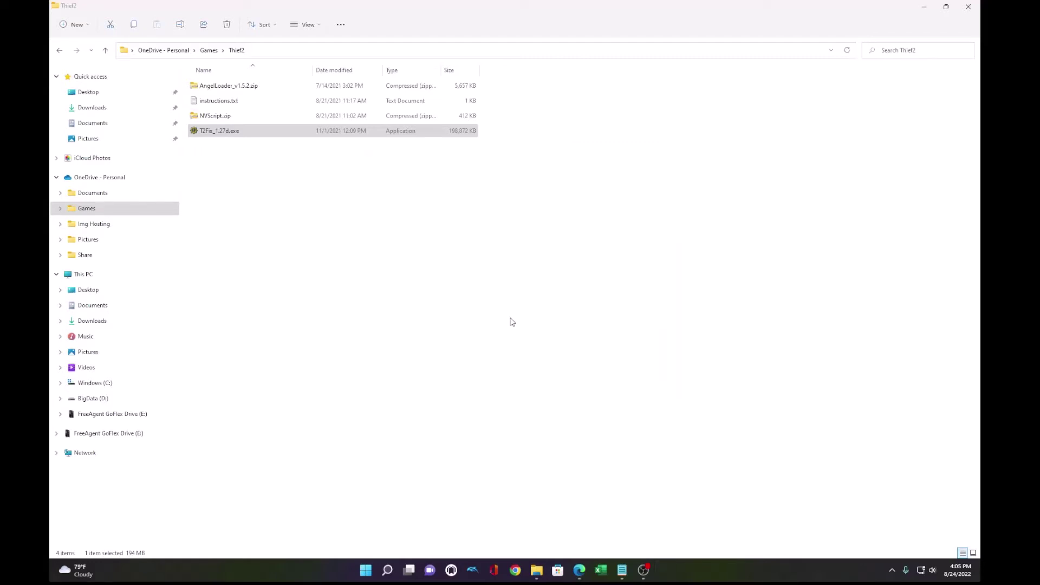
# Step: Switch to the C:\Games\Thief2 folder, run DromEd.exe to view its fan mission selector, and close it
pyautogui.moveTo(546, 573)
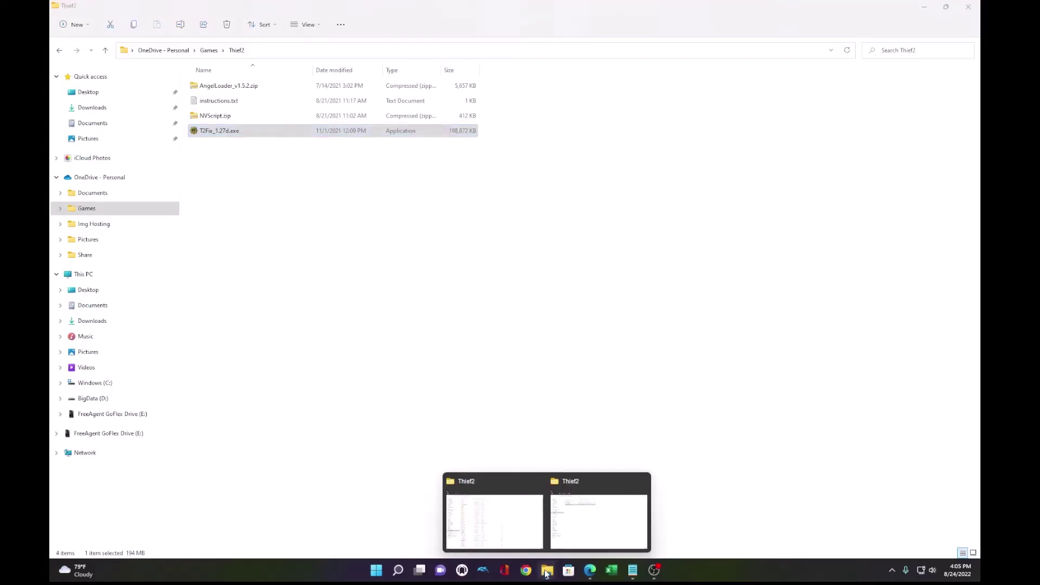
pyautogui.click(506, 546)
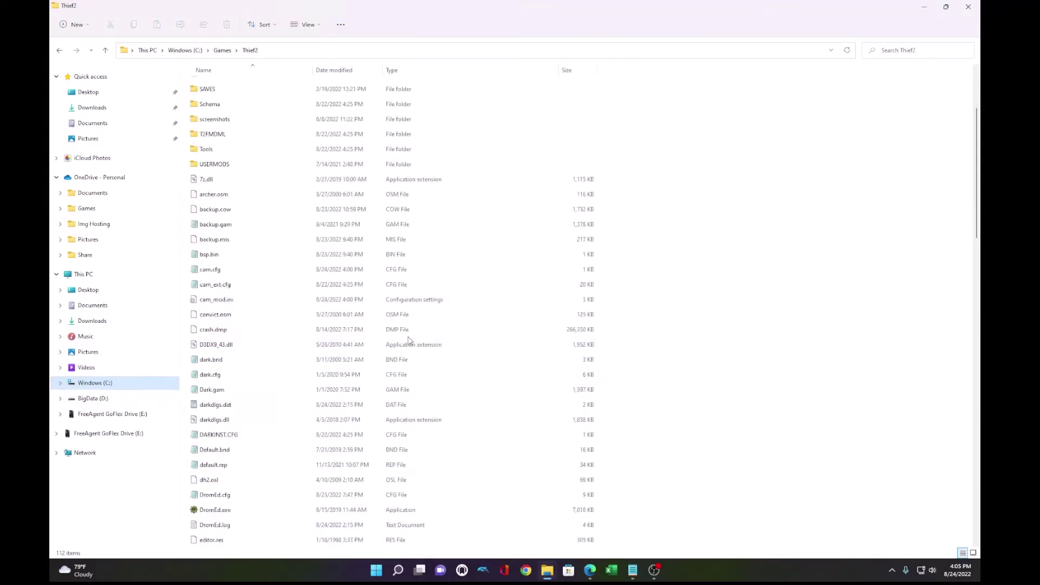
pyautogui.scroll(-5, 409, 340)
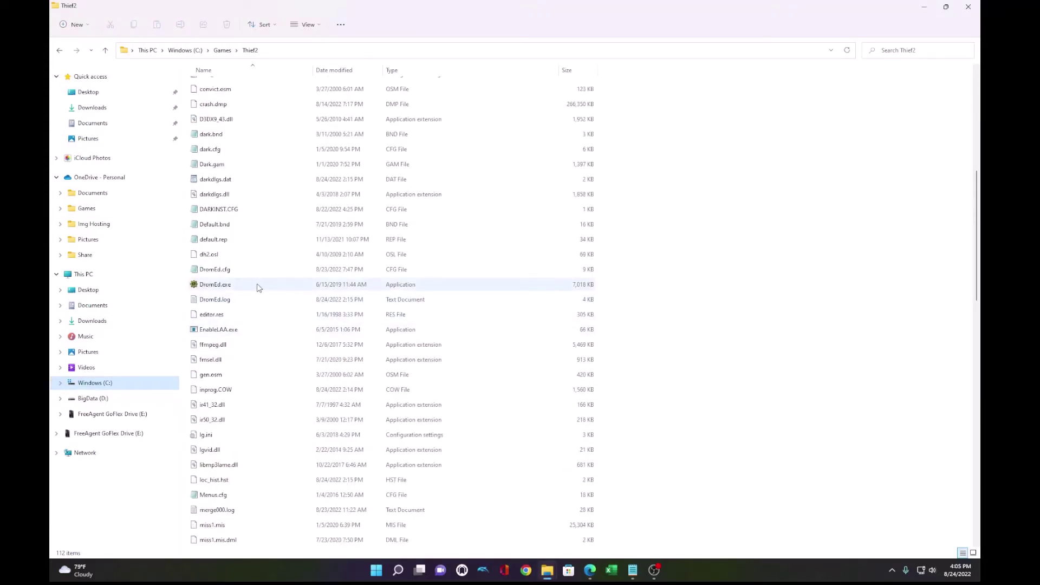
pyautogui.doubleClick(258, 286)
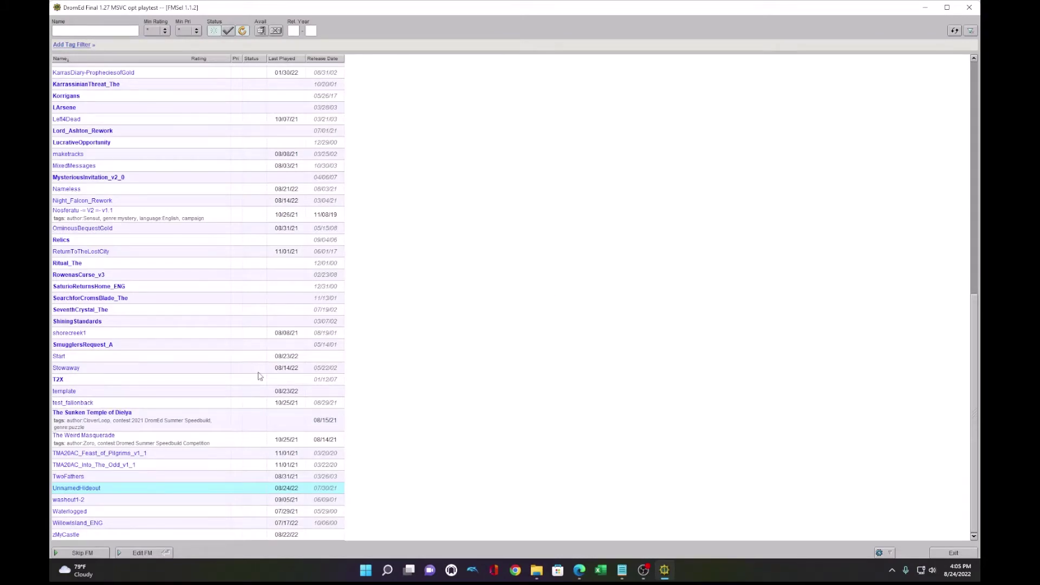
pyautogui.click(969, 7)
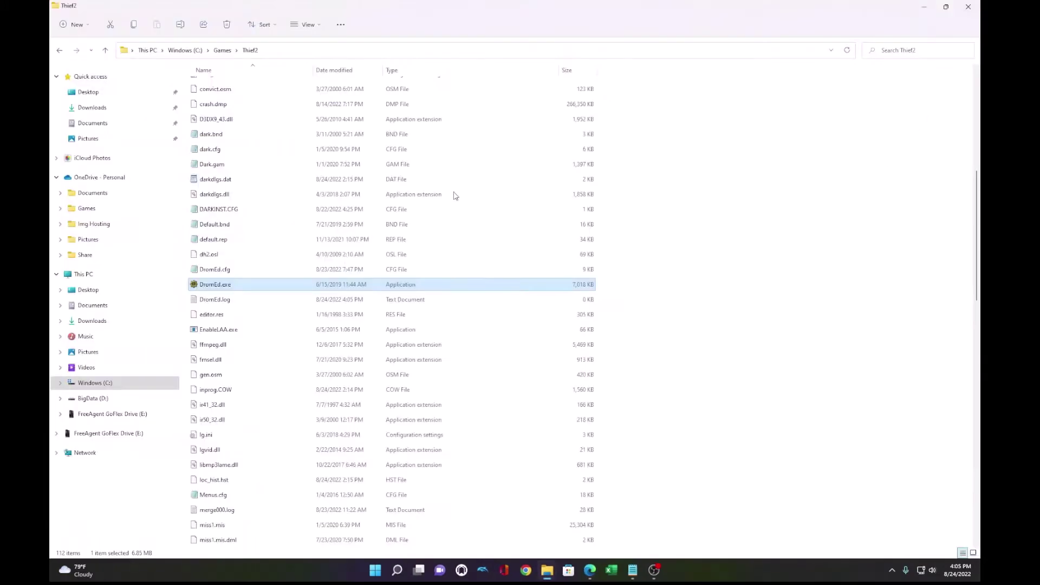
# Step: Make sure the fm line in cam_mod.ini is uncommented to always start the FM Selector, and save the file
pyautogui.scroll(3, 229, 281)
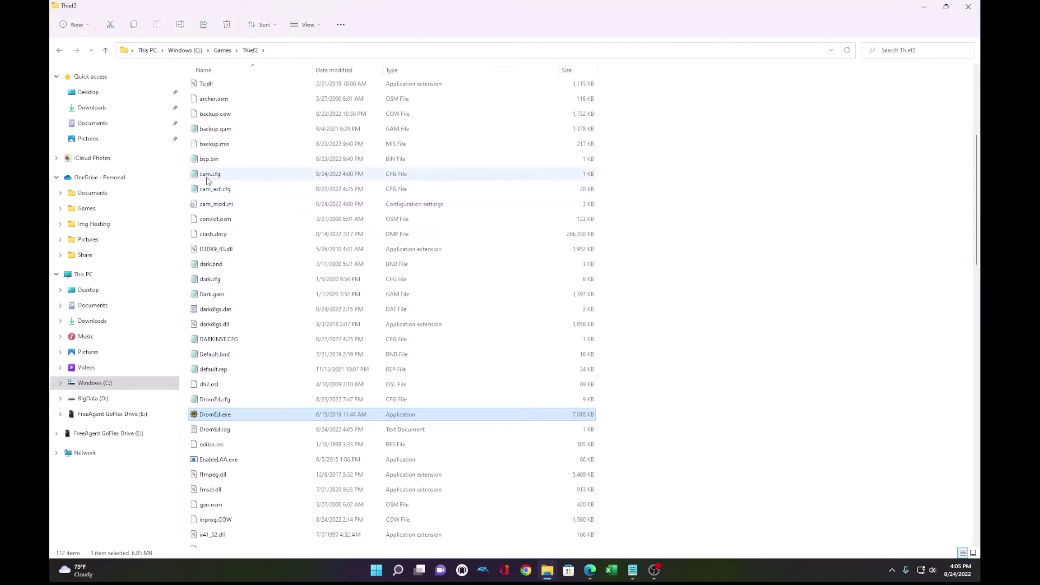
pyautogui.doubleClick(215, 204)
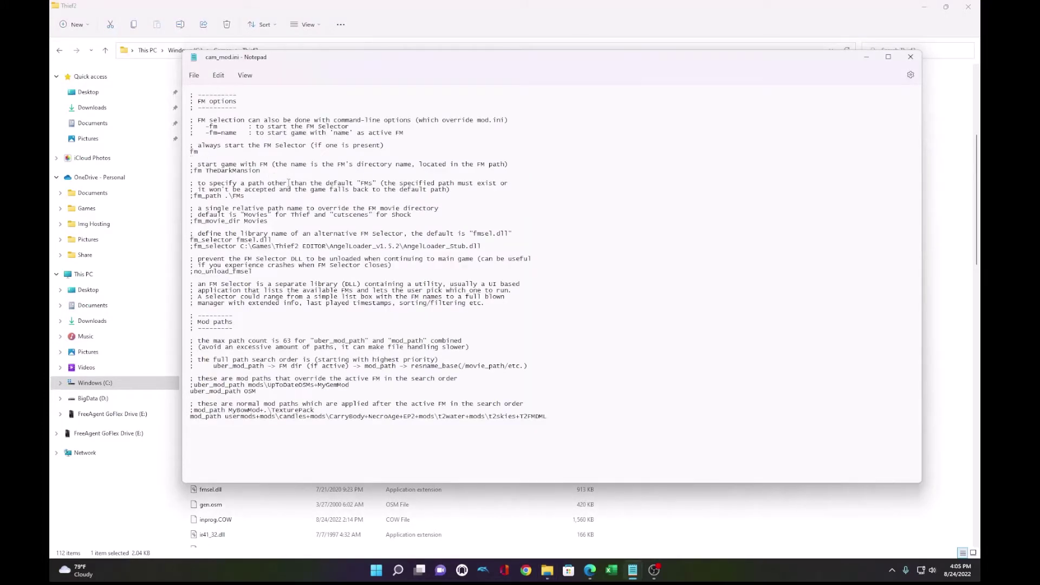
pyautogui.write(';')
pyautogui.click(194, 75)
pyautogui.click(213, 144)
pyautogui.click(911, 56)
pyautogui.click(720, 322)
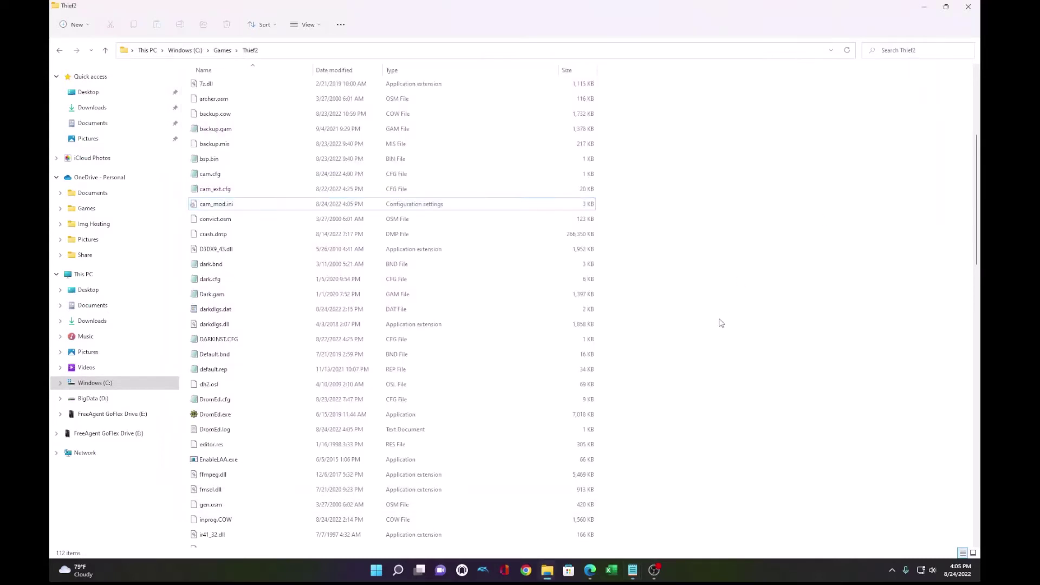
# Step: Create a folder named New inside the Thief2 FMs folder
pyautogui.scroll(5, 718, 342)
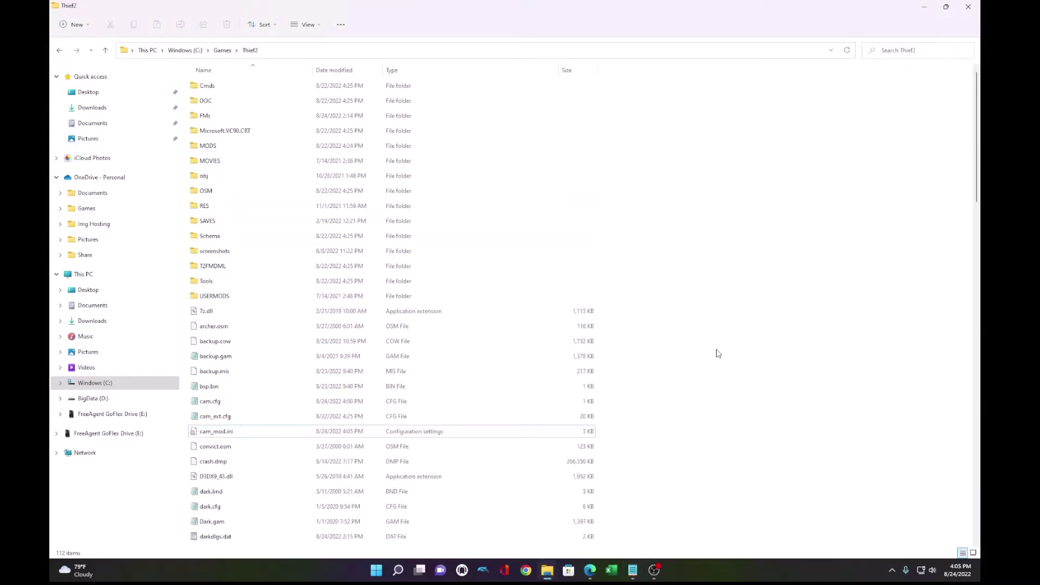
pyautogui.doubleClick(213, 121)
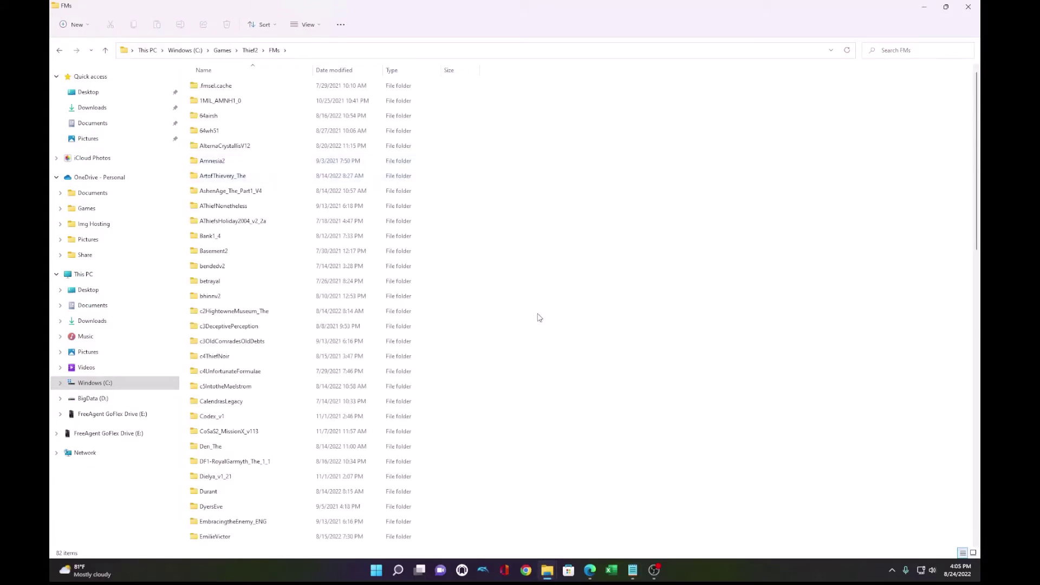
pyautogui.scroll(-15, 553, 353)
pyautogui.rightClick(477, 366)
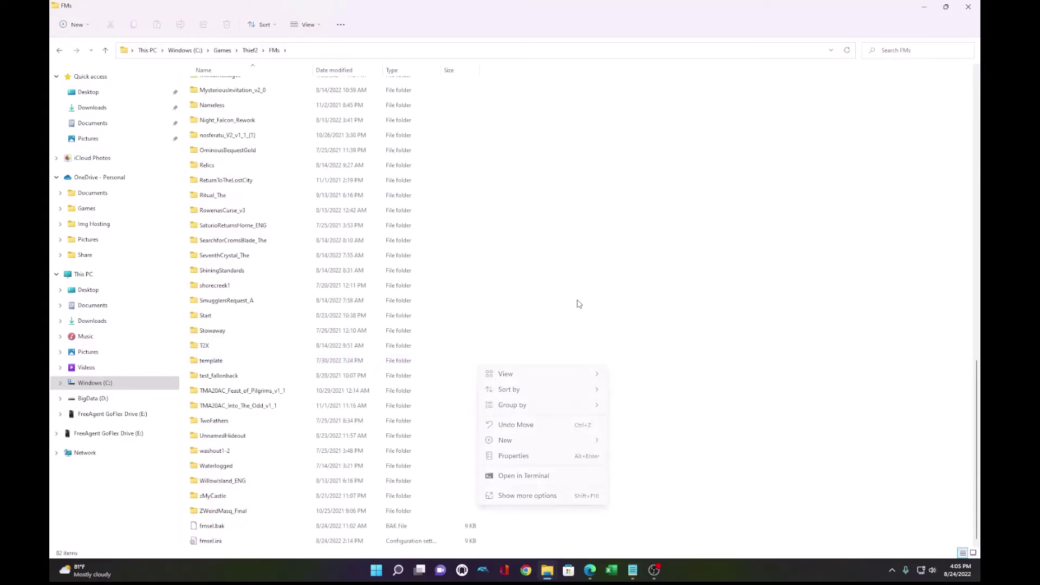
pyautogui.rightClick(578, 304)
pyautogui.moveTo(650, 376)
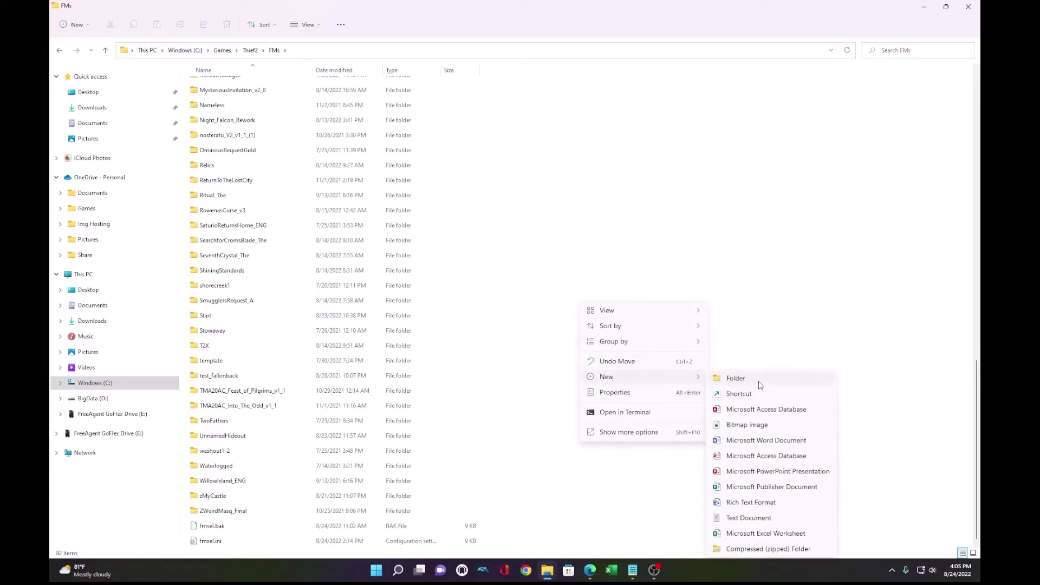
pyautogui.click(760, 385)
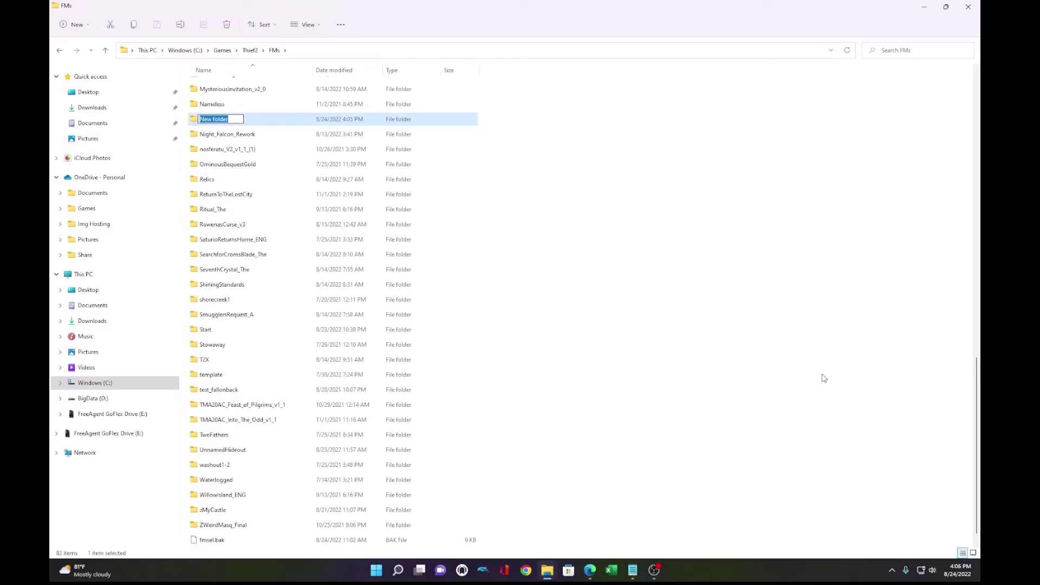
pyautogui.write('New')
pyautogui.press('Return')
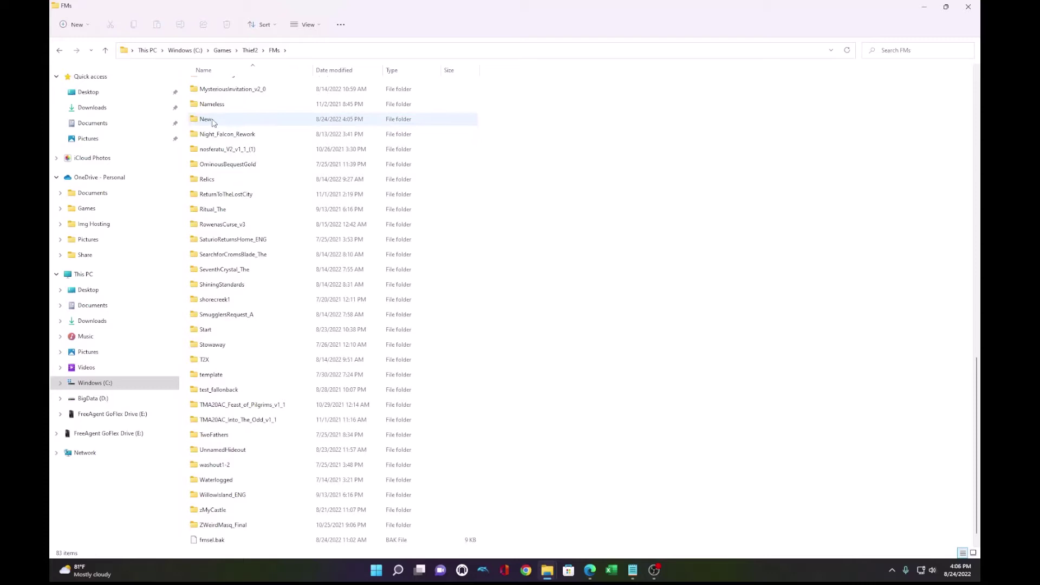
# Step: Return to the Thief2 folder, launch DromEd.exe, and load the fan mission New for editing
pyautogui.click(60, 51)
pyautogui.scroll(-10, 396, 325)
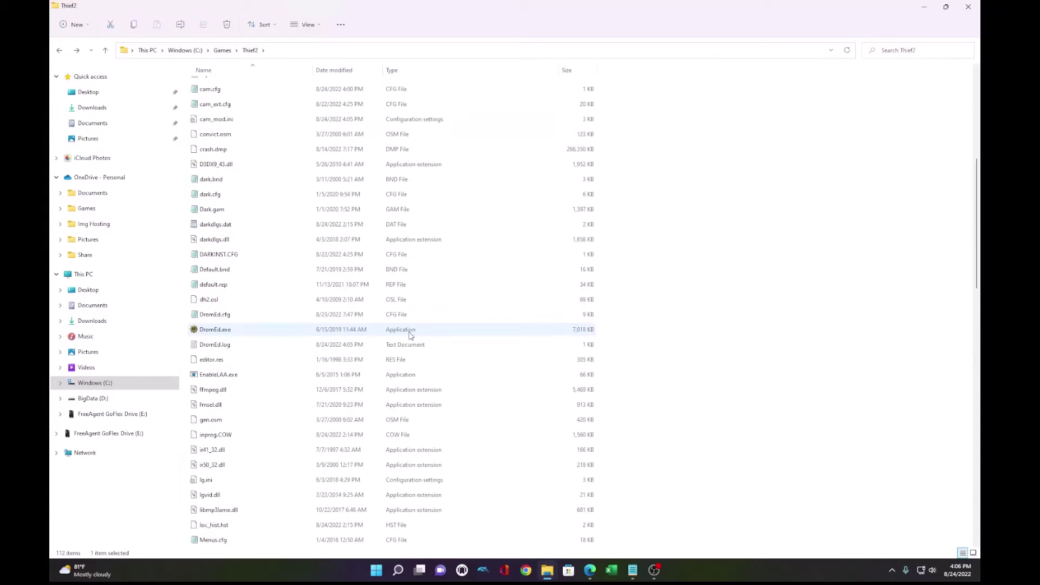
pyautogui.doubleClick(214, 189)
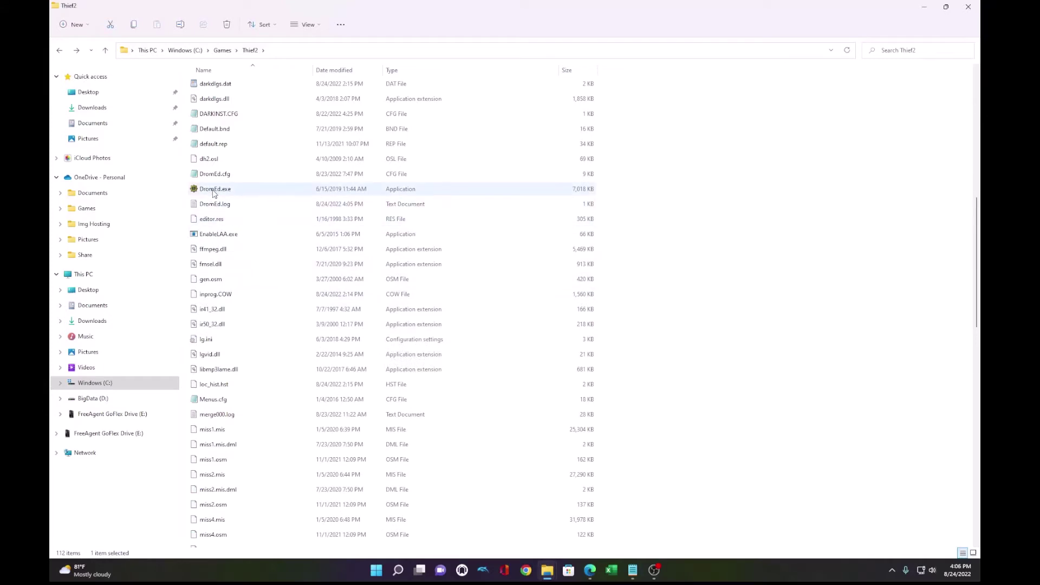
pyautogui.scroll(1, 265, 358)
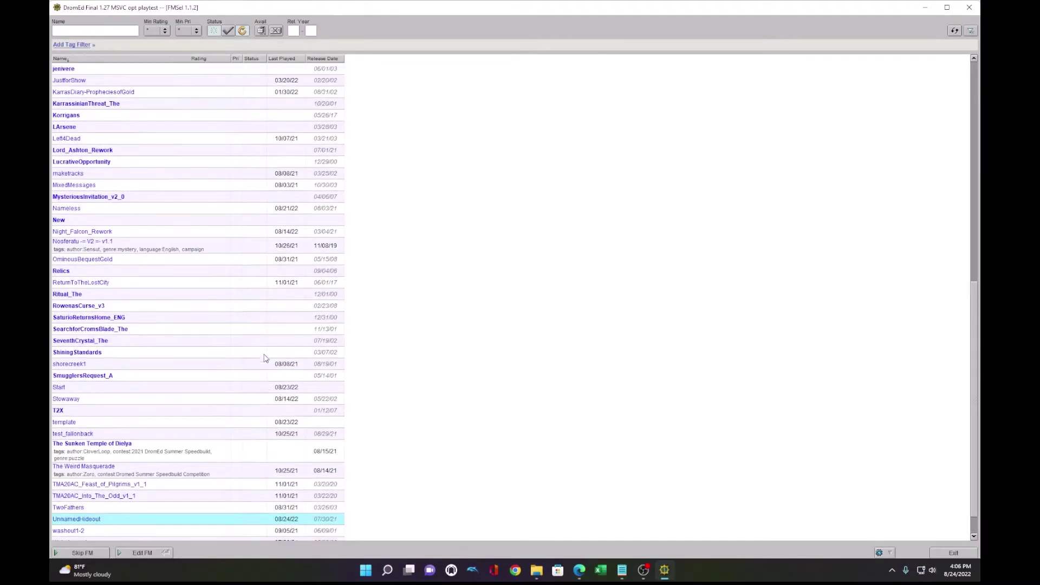
pyautogui.click(106, 221)
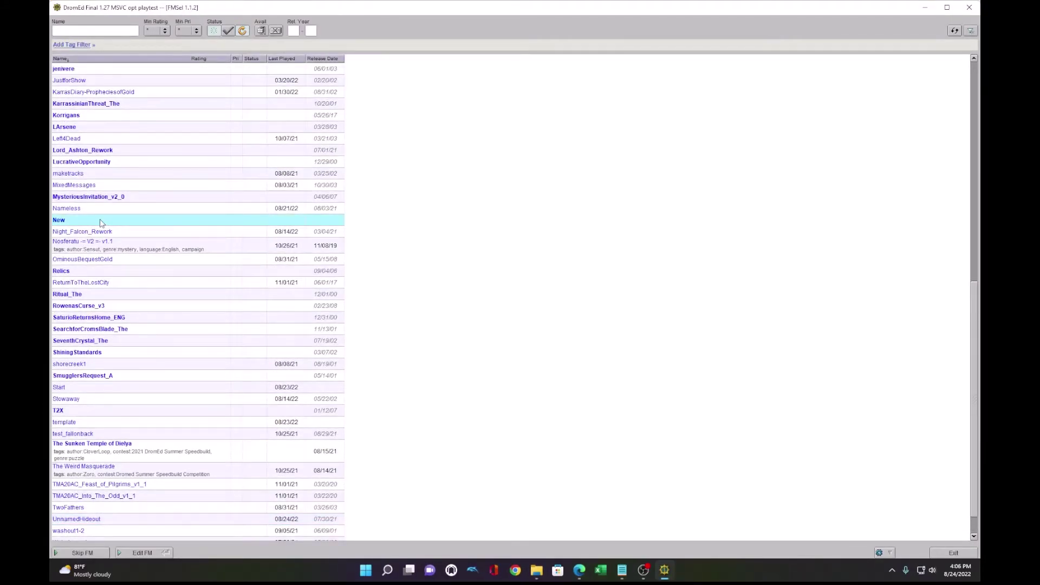
pyautogui.doubleClick(101, 222)
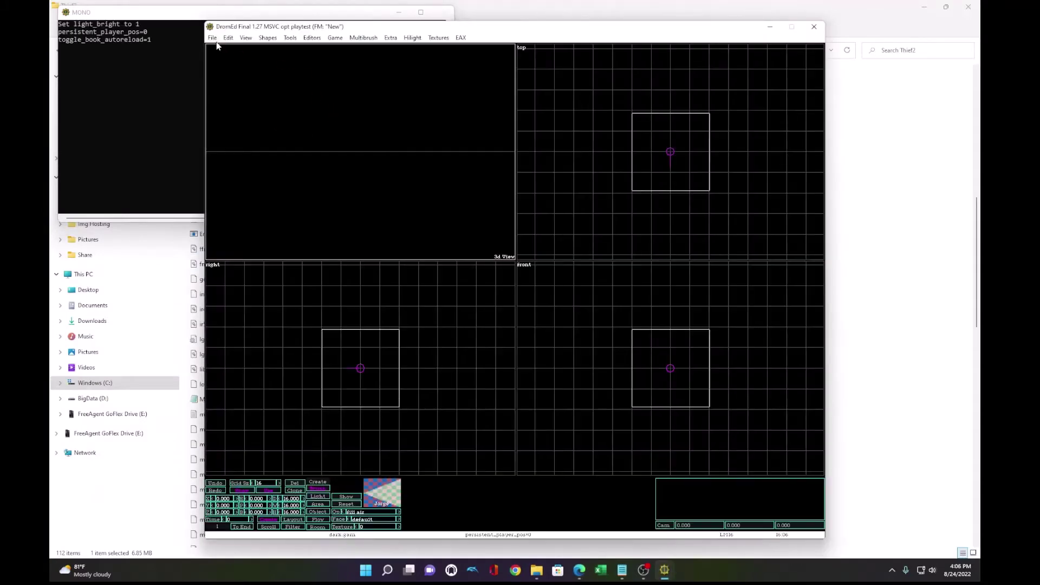
pyautogui.click(213, 39)
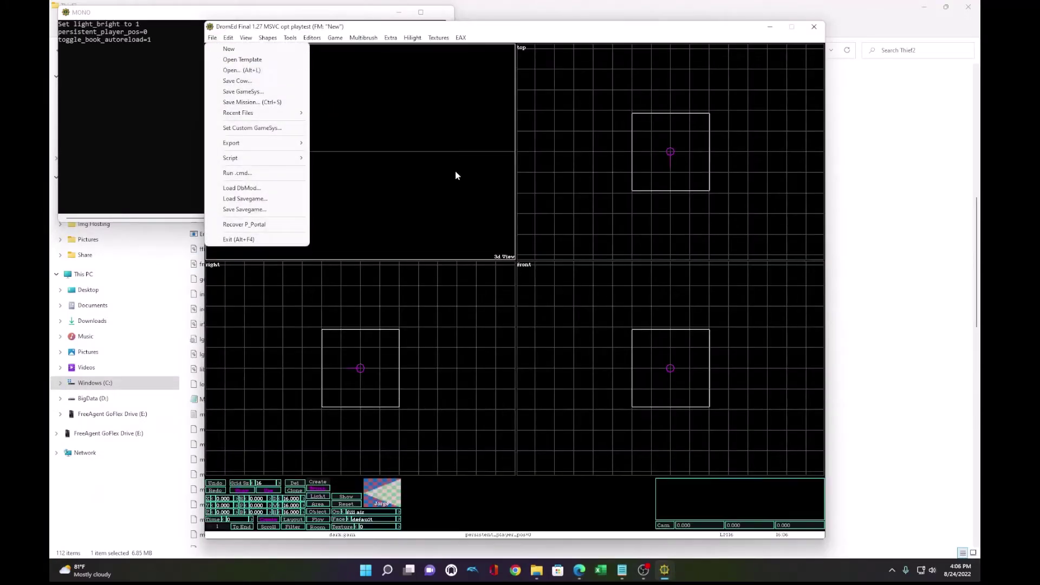
pyautogui.click(503, 36)
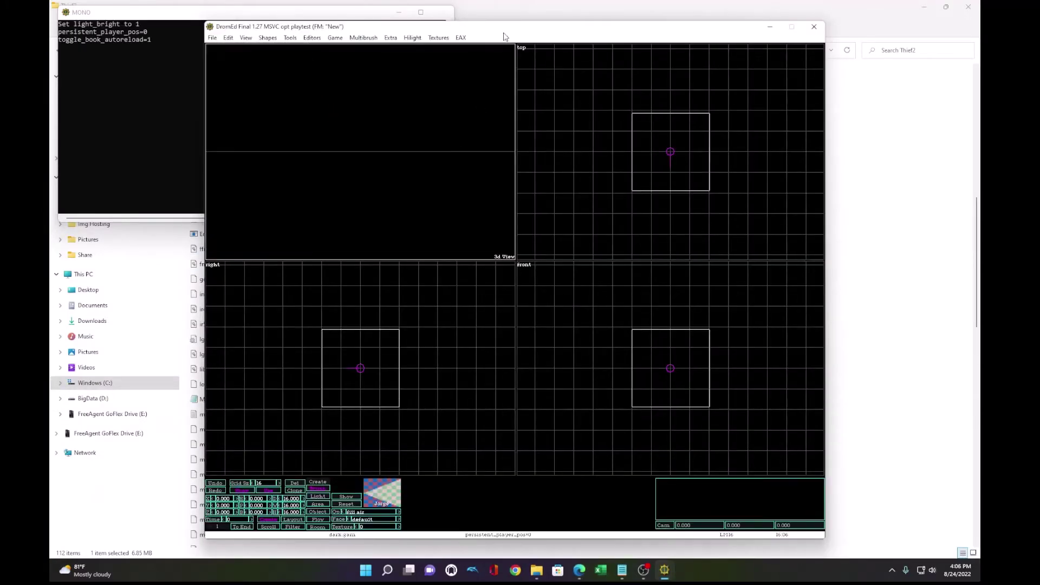
# Step: Portalize the level, turn around in the default room, and preview it in game mode
pyautogui.click(291, 38)
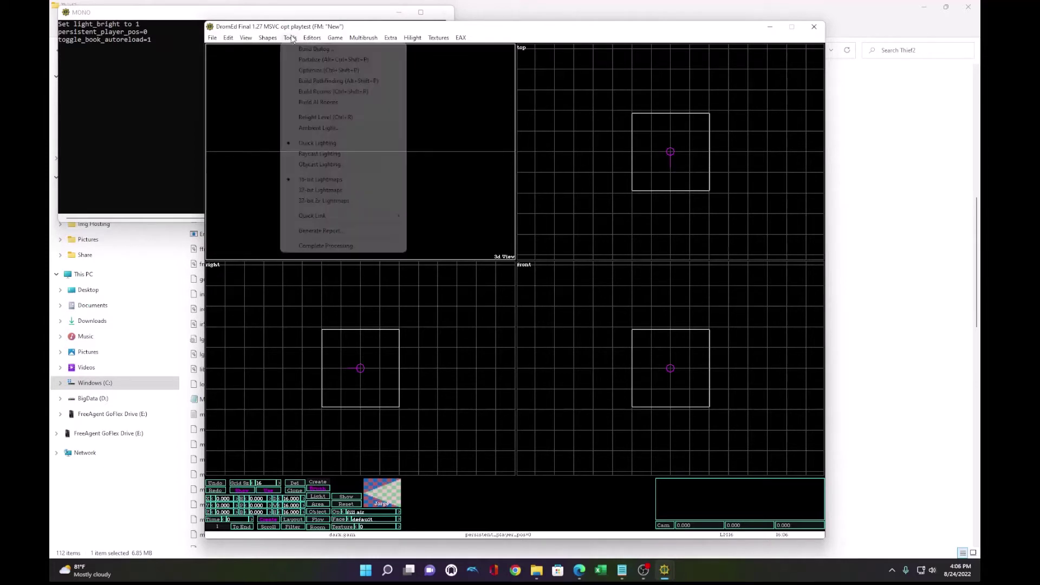
pyautogui.click(306, 60)
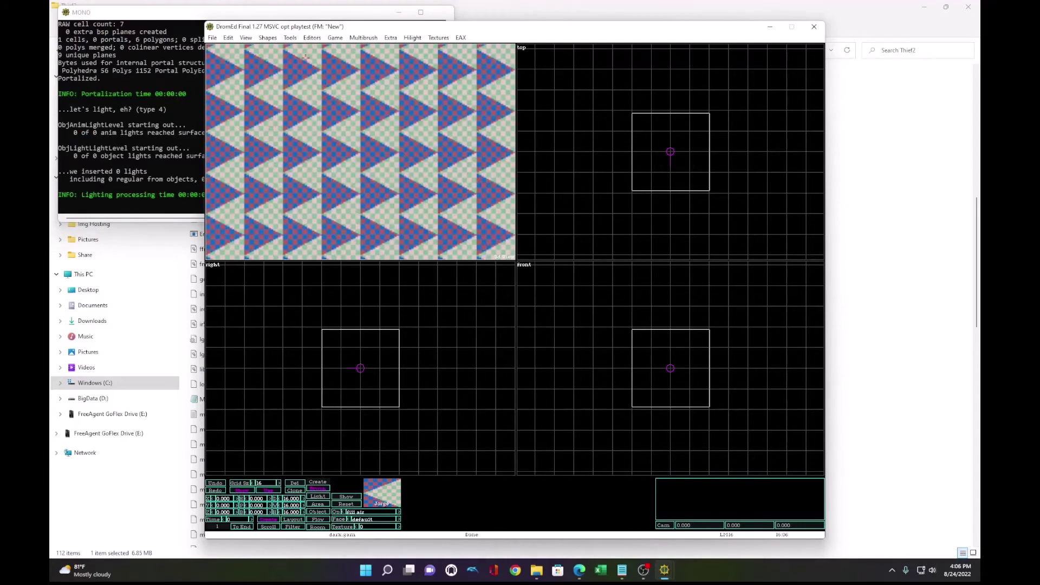
pyautogui.press('a')
pyautogui.press('a')
pyautogui.press('a')
pyautogui.press('a')
pyautogui.press('a')
pyautogui.press('a')
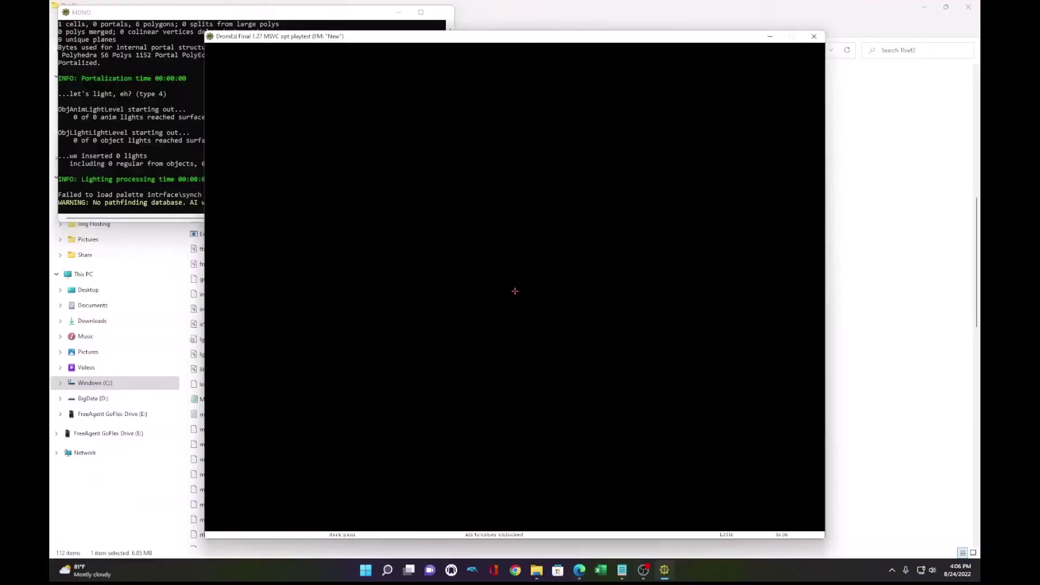
pyautogui.click(336, 37)
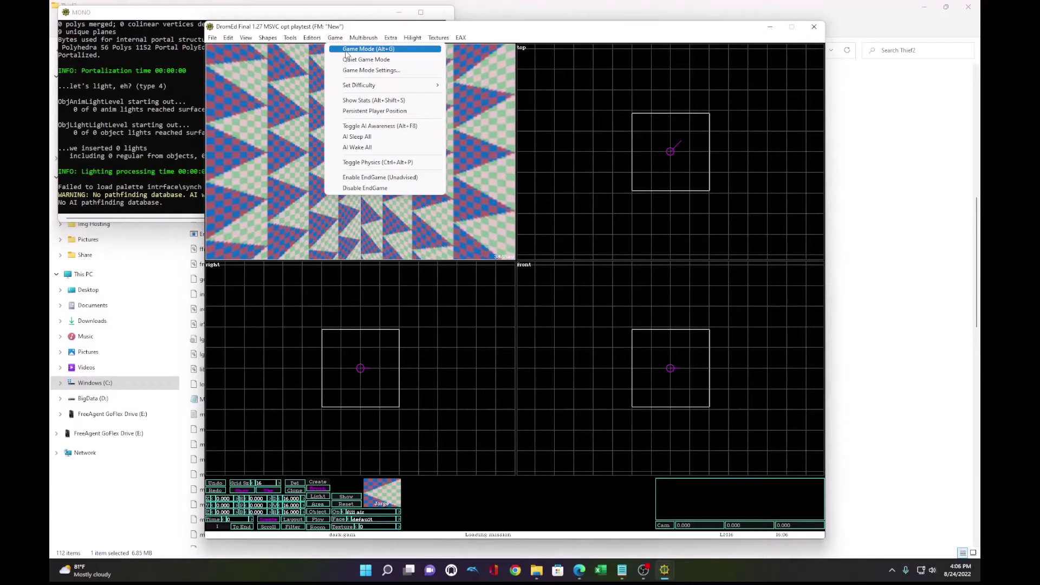
pyautogui.click(340, 41)
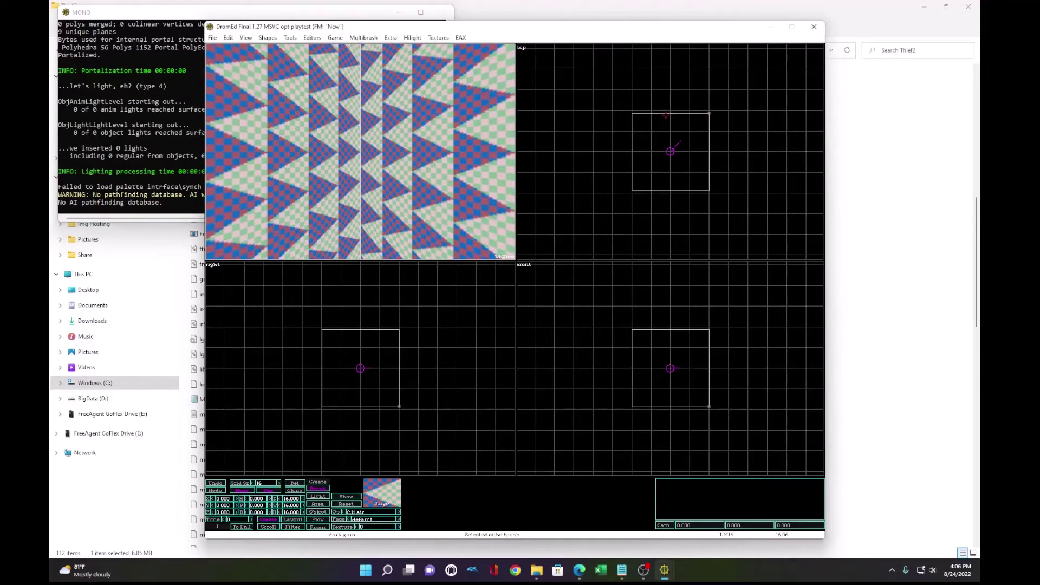
# Step: Resize the room brush to a width of 60 and a depth of 40, and portalize the level again
pyautogui.click(297, 505)
pyautogui.write('60')
pyautogui.press('Return')
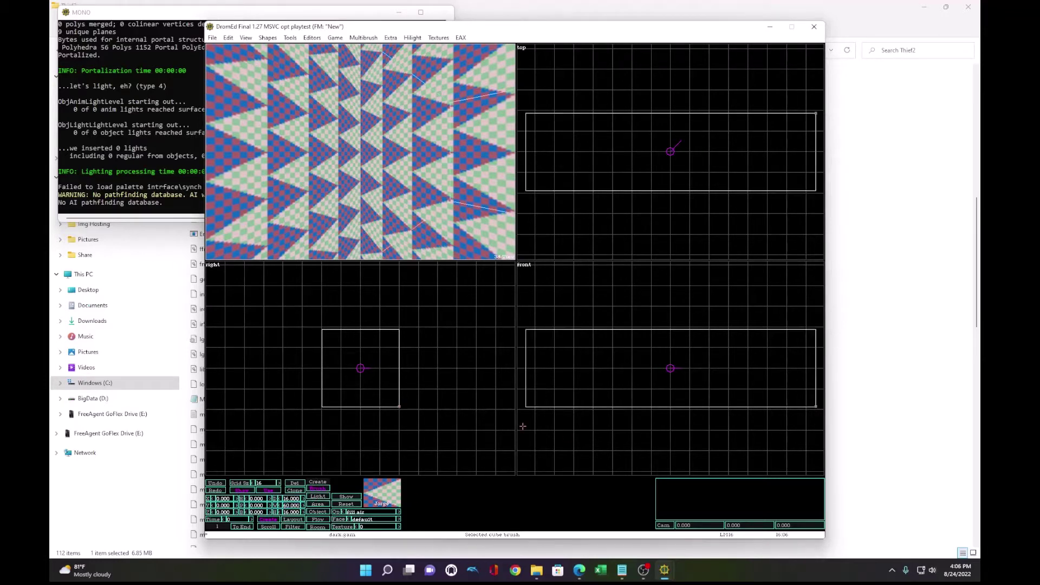
pyautogui.click(287, 498)
pyautogui.write('40')
pyautogui.press('Return')
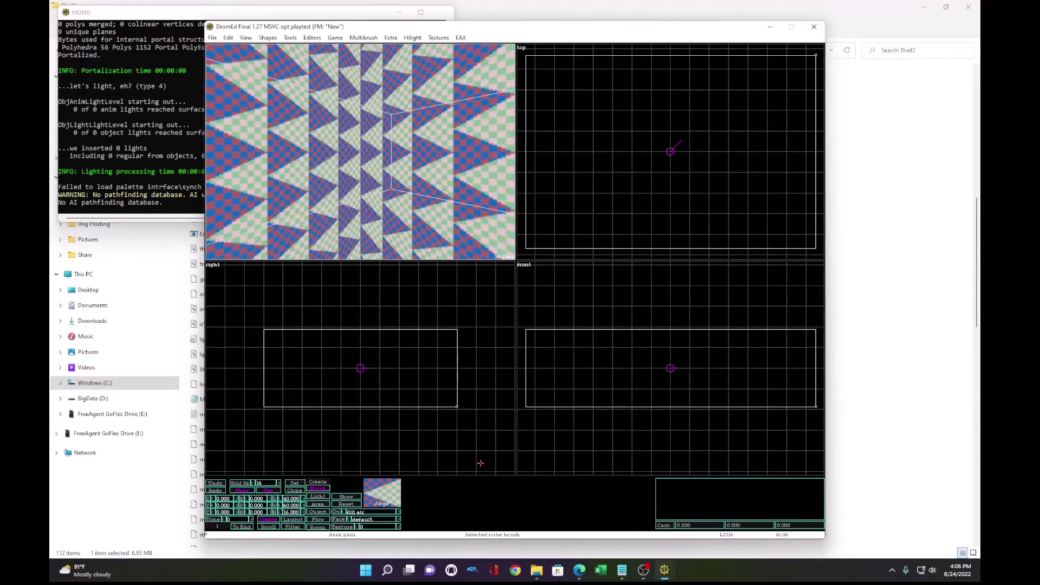
pyautogui.click(289, 39)
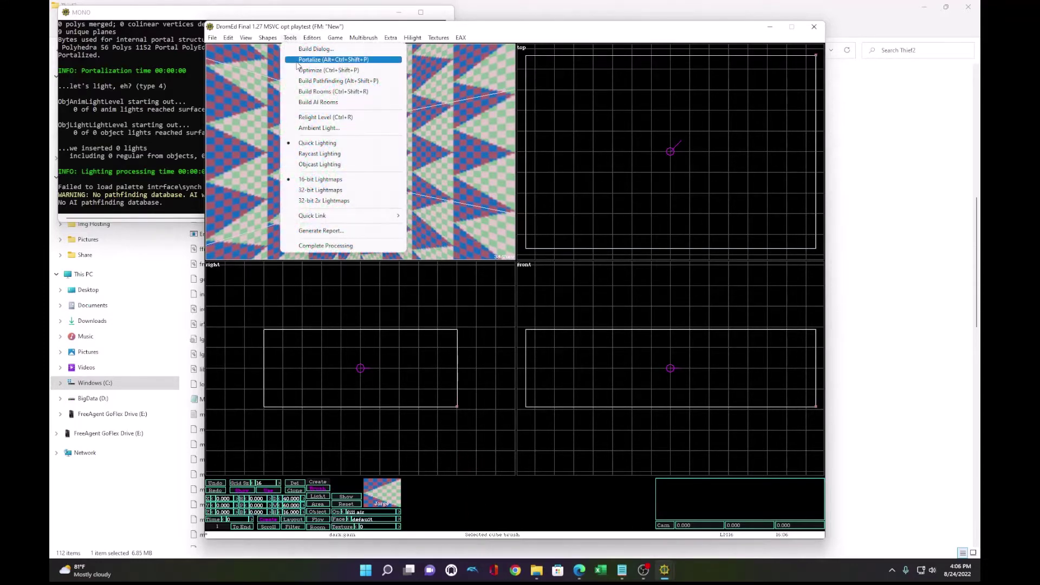
pyautogui.click(300, 61)
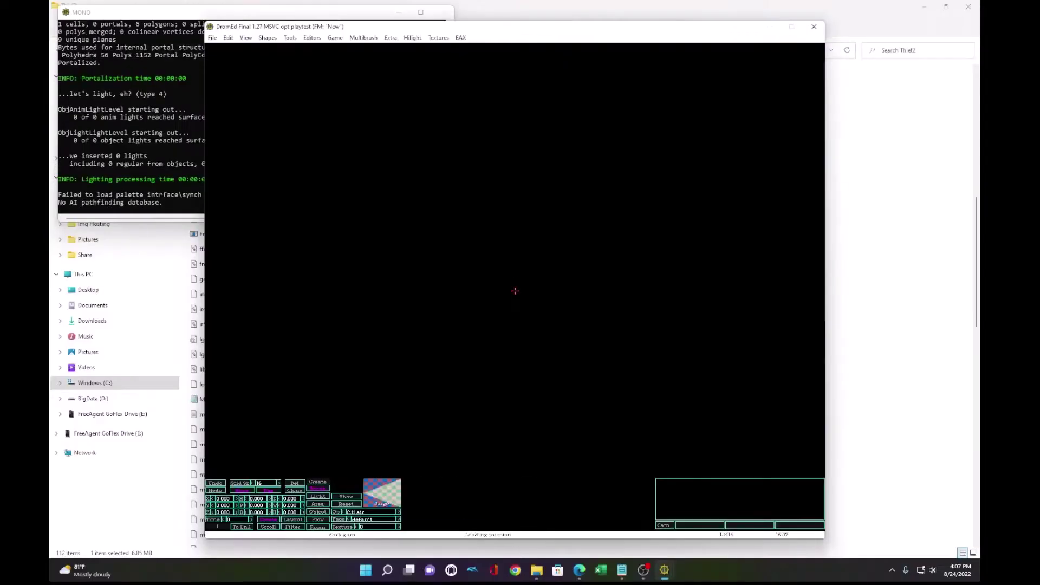
# Step: Add the Thief2 texture families vMaw Forest and Core 1 to the mission
pyautogui.click(412, 38)
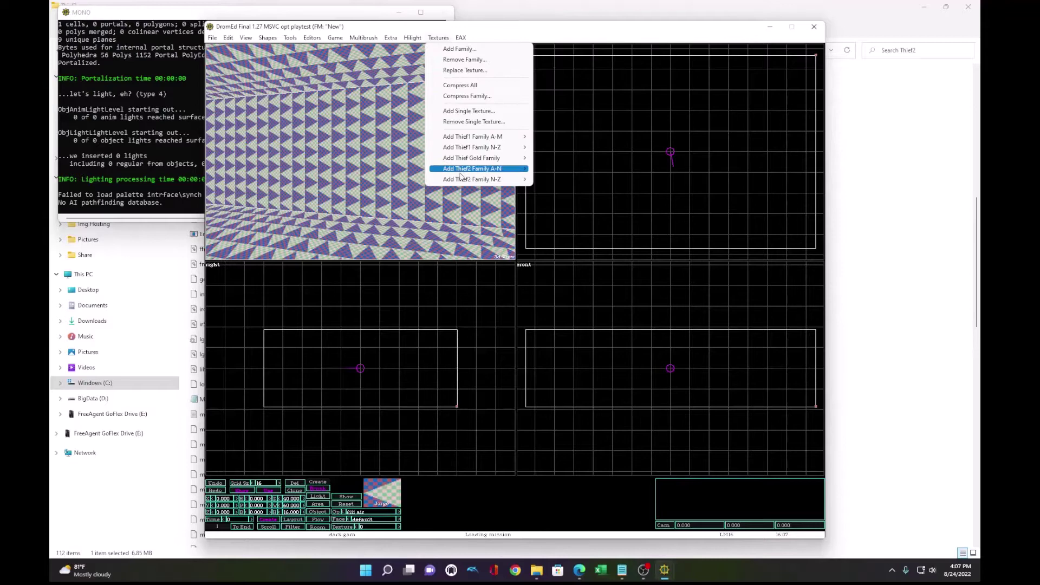
pyautogui.moveTo(465, 181)
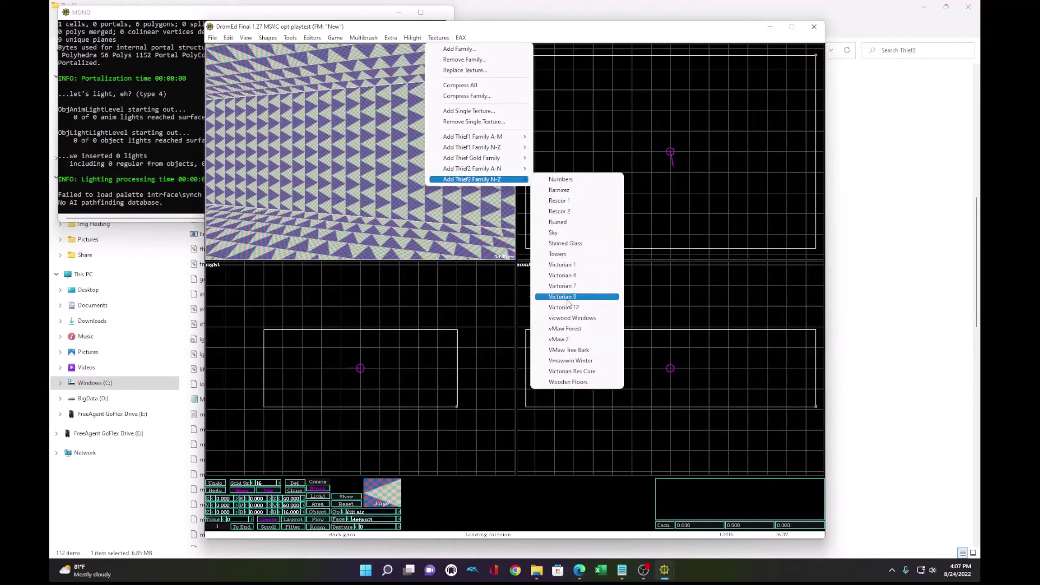
pyautogui.click(573, 329)
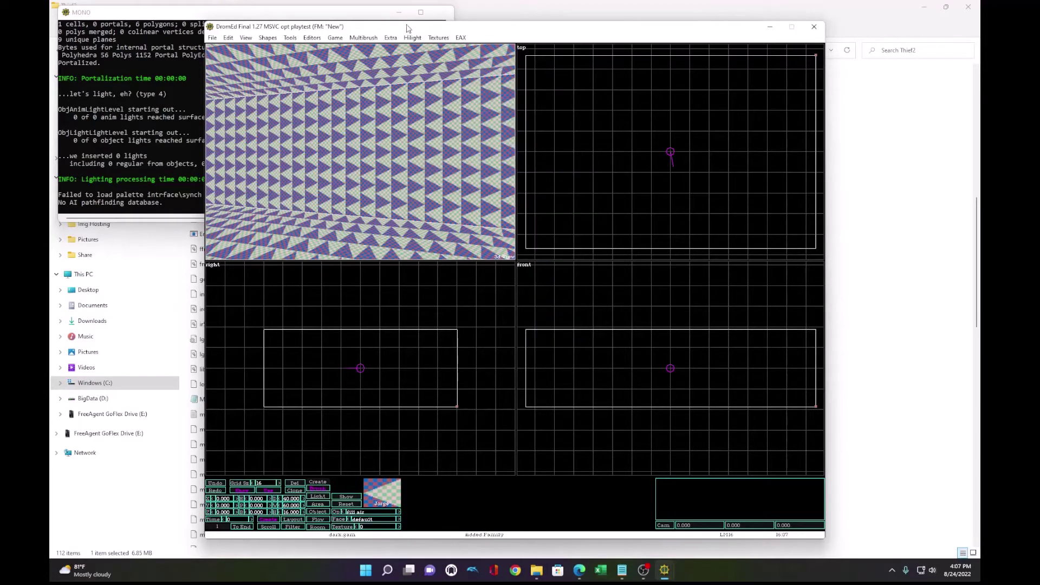
pyautogui.click(438, 37)
pyautogui.moveTo(475, 185)
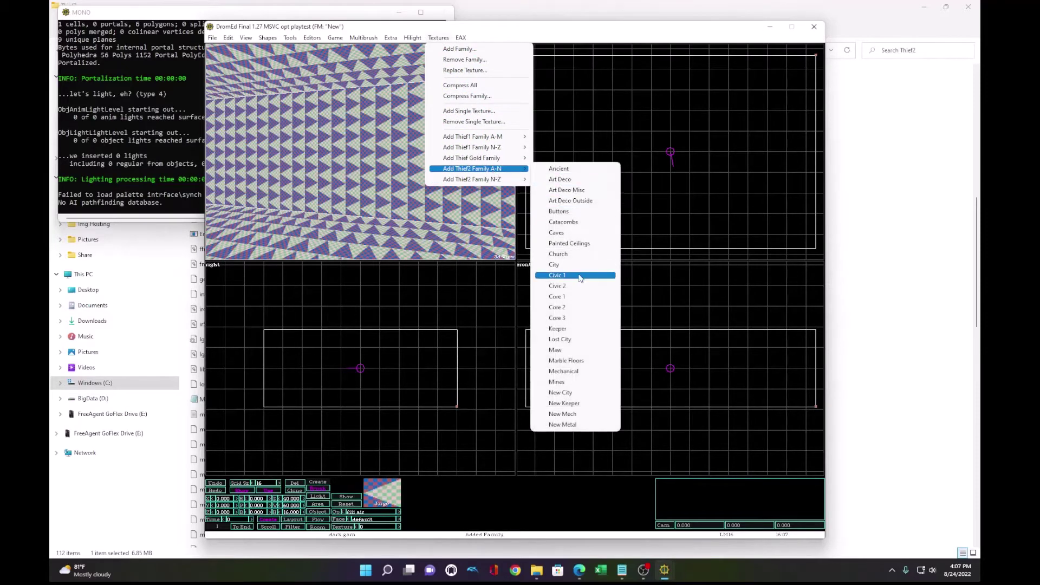
pyautogui.click(577, 296)
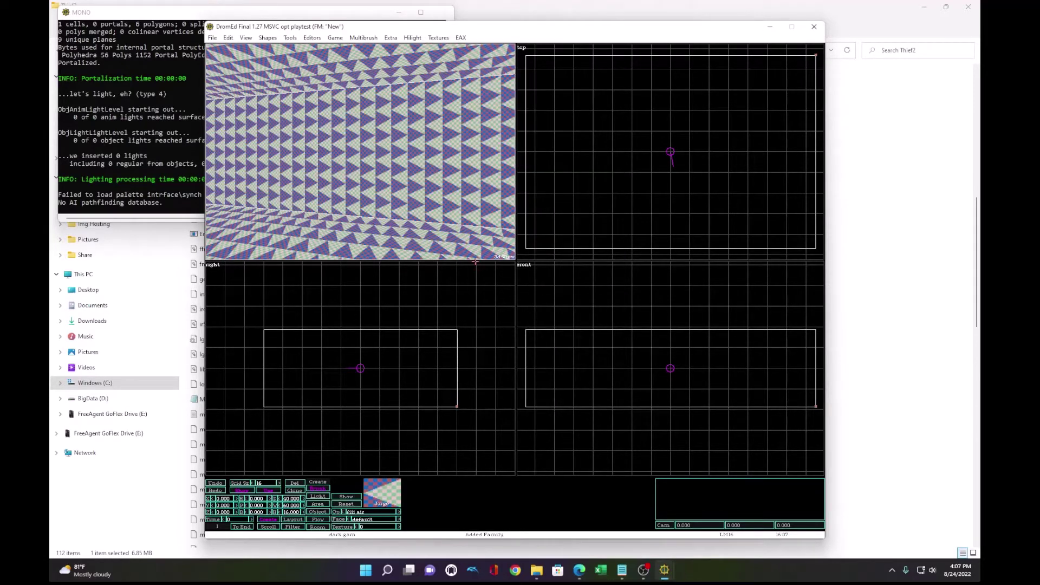
# Step: Bring up the full texture palette and apply the bigbl texture to the whole room brush
pyautogui.hotkey('alt', 't')
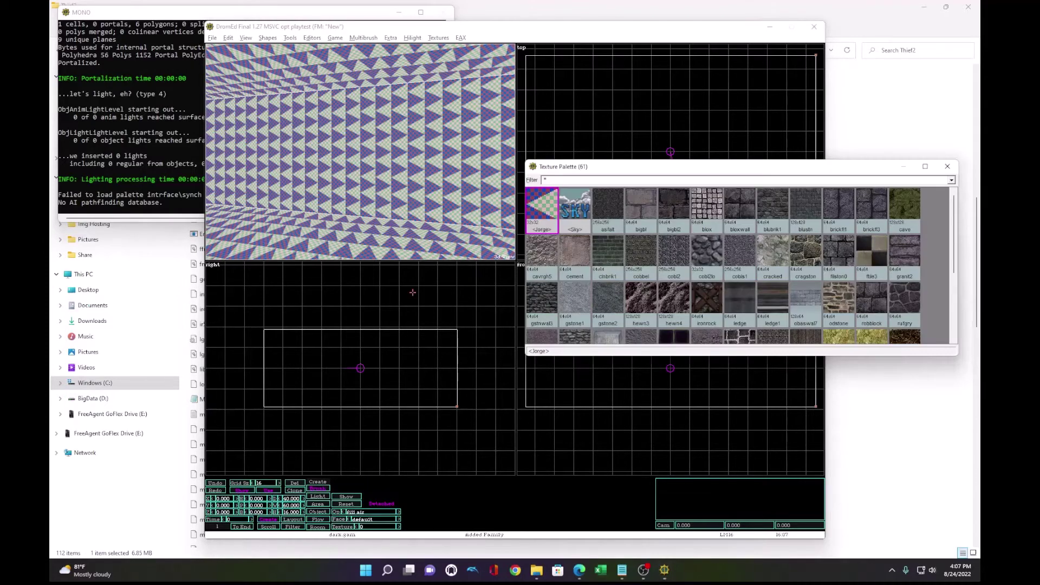
pyautogui.click(951, 180)
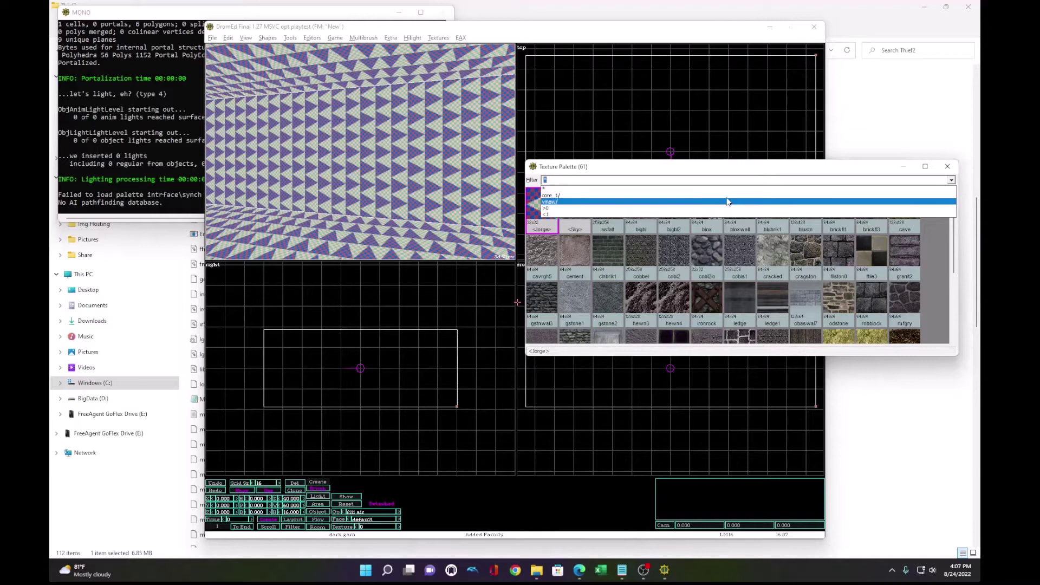
pyautogui.click(783, 179)
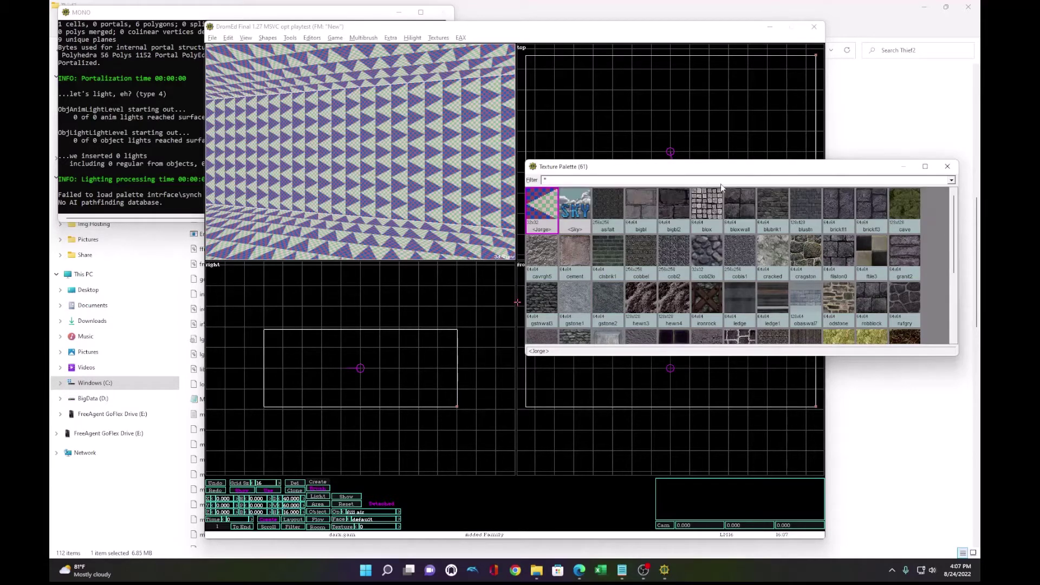
pyautogui.click(648, 206)
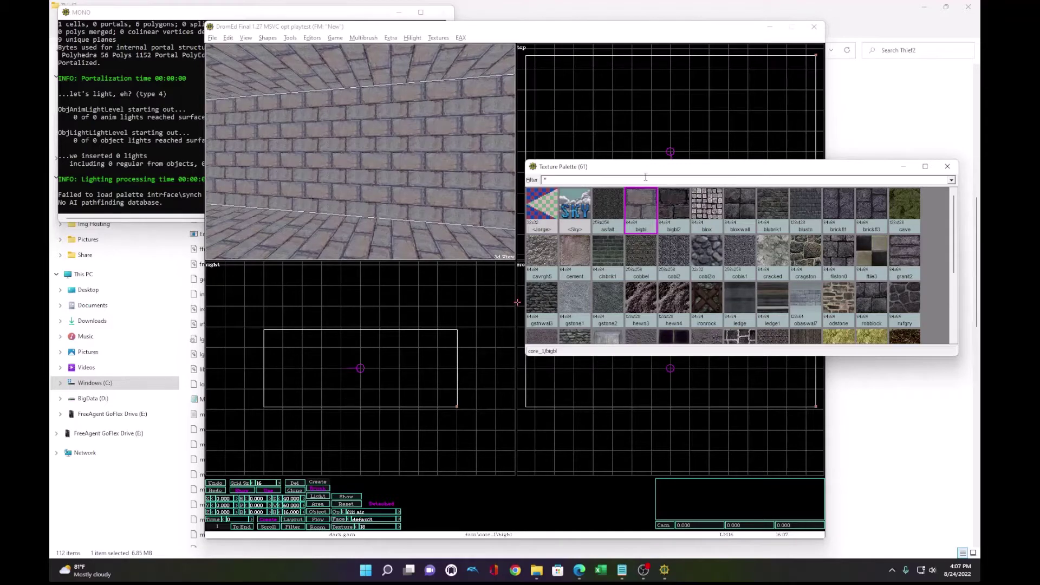
# Step: Place the texture palette clear of the 3D view and examine the room by turning, moving, raising and lowering the camera
pyautogui.moveTo(688, 170); pyautogui.dragTo(736, 162)
pyautogui.click(498, 33)
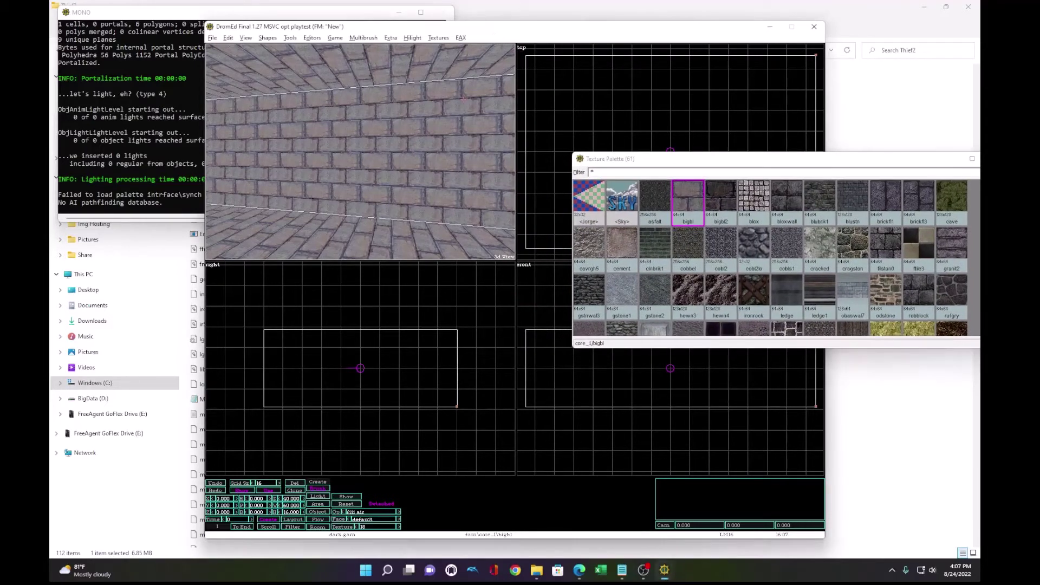
pyautogui.press('a')
pyautogui.press('a')
pyautogui.press('a')
pyautogui.press('a')
pyautogui.press('a')
pyautogui.press('a')
pyautogui.press('a')
pyautogui.press('a')
pyautogui.moveTo(457, 145); pyautogui.dragTo(281, 161)
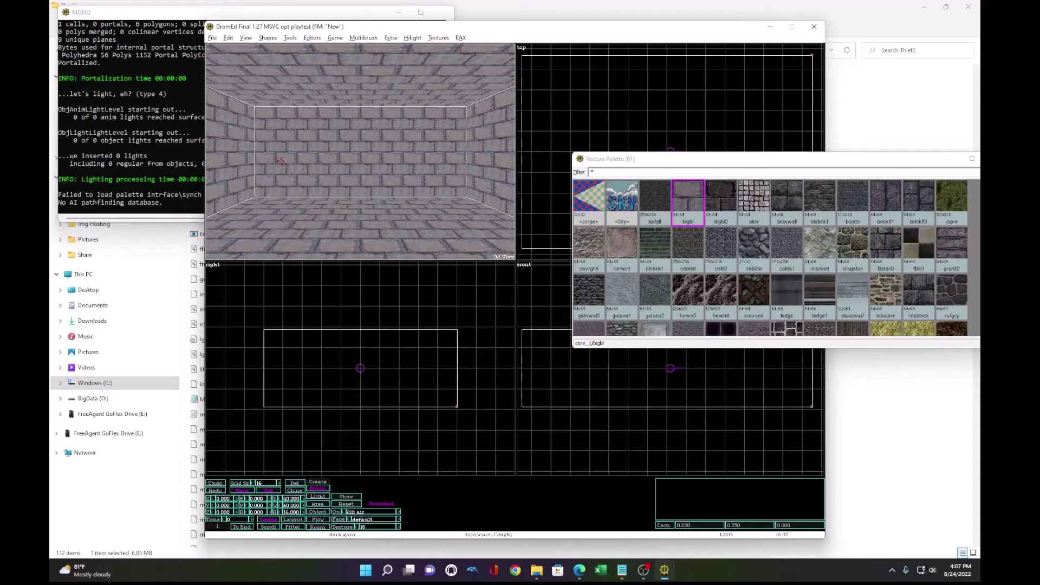
pyautogui.press('w')
pyautogui.press('w')
pyautogui.press('w')
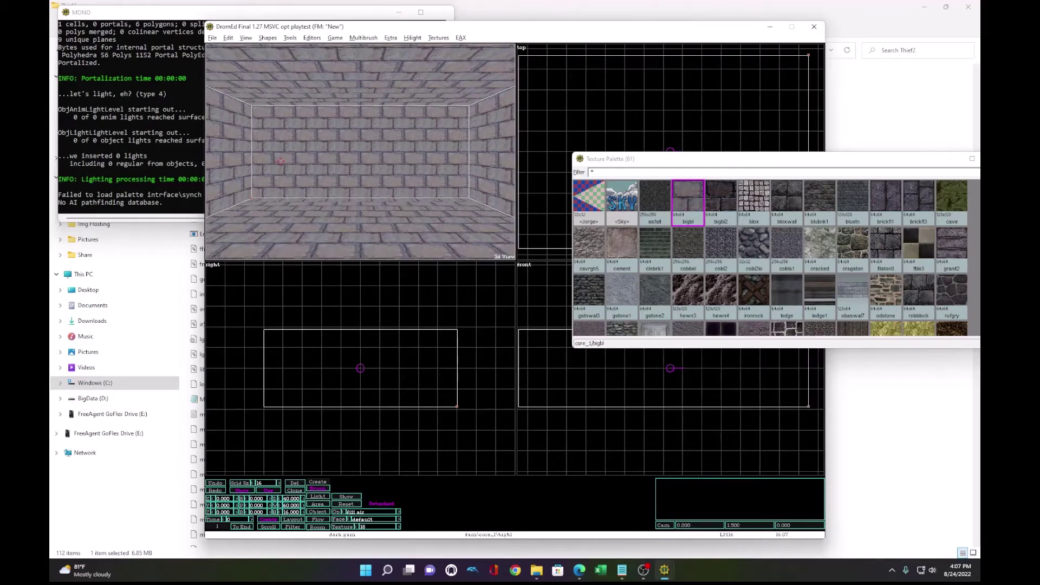
pyautogui.press('r')
pyautogui.press('r')
pyautogui.press('r')
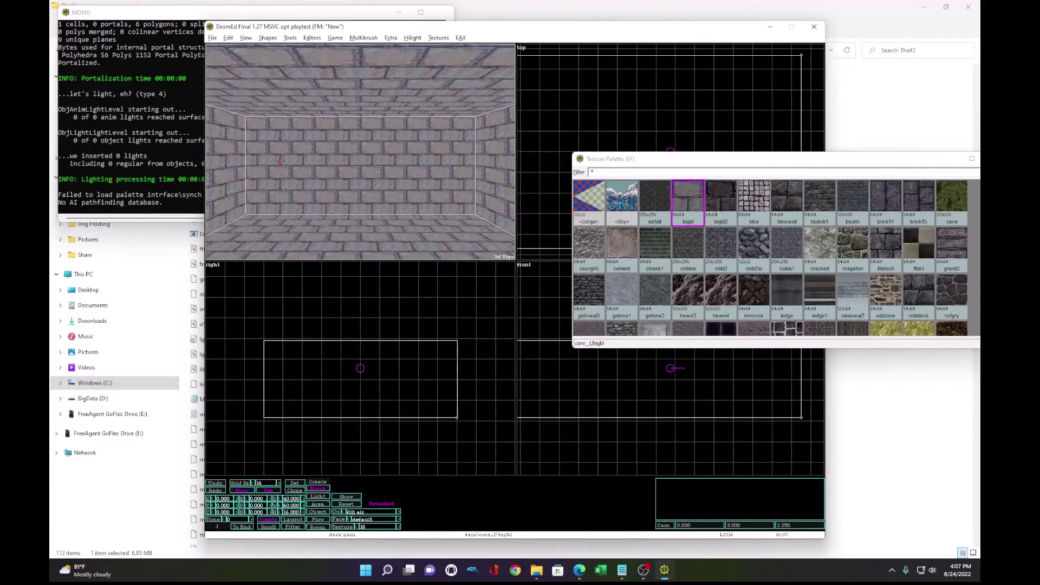
pyautogui.press('v')
pyautogui.press('v')
pyautogui.press('v')
pyautogui.press('v')
pyautogui.press('r')
pyautogui.press('r')
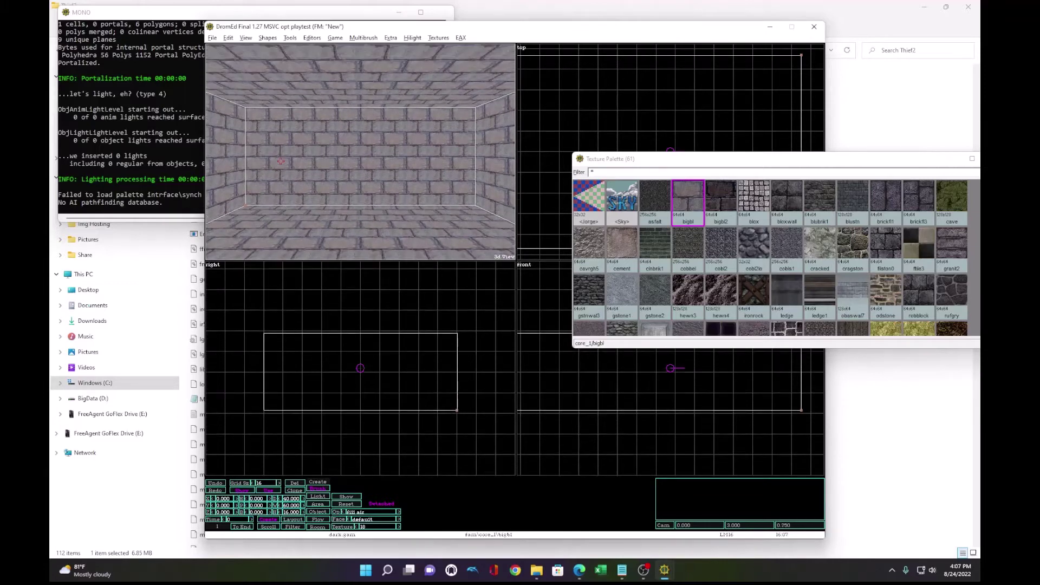
pyautogui.press('d')
pyautogui.press('d')
pyautogui.press('d')
pyautogui.press('z')
pyautogui.press('z')
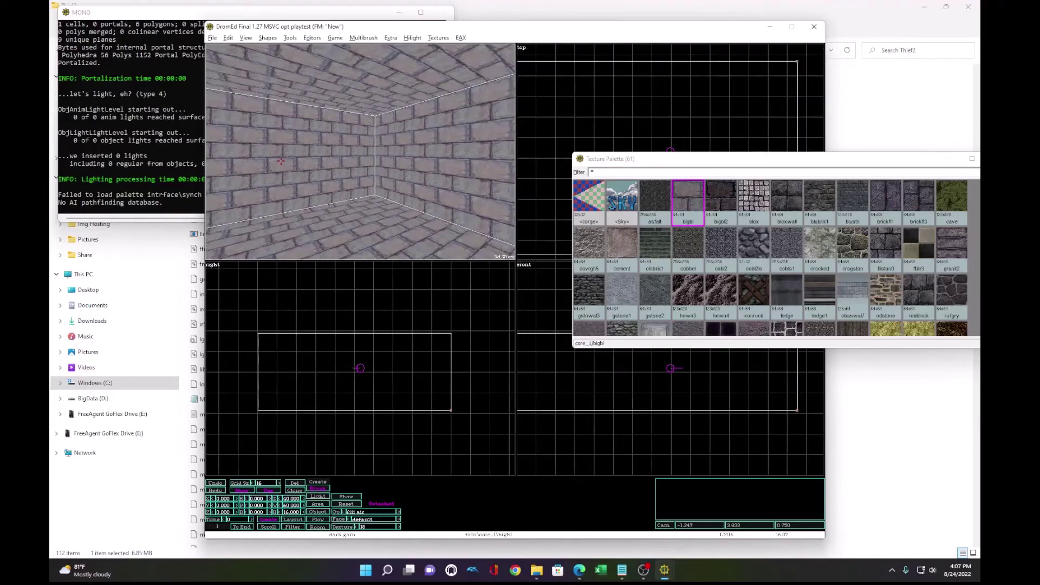
pyautogui.press('Right')
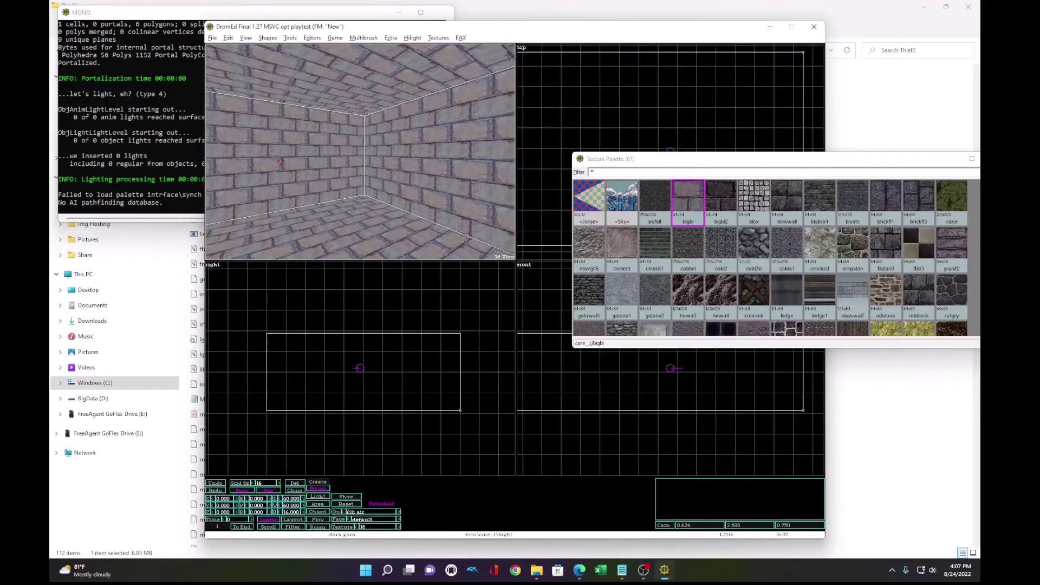
pyautogui.press('a')
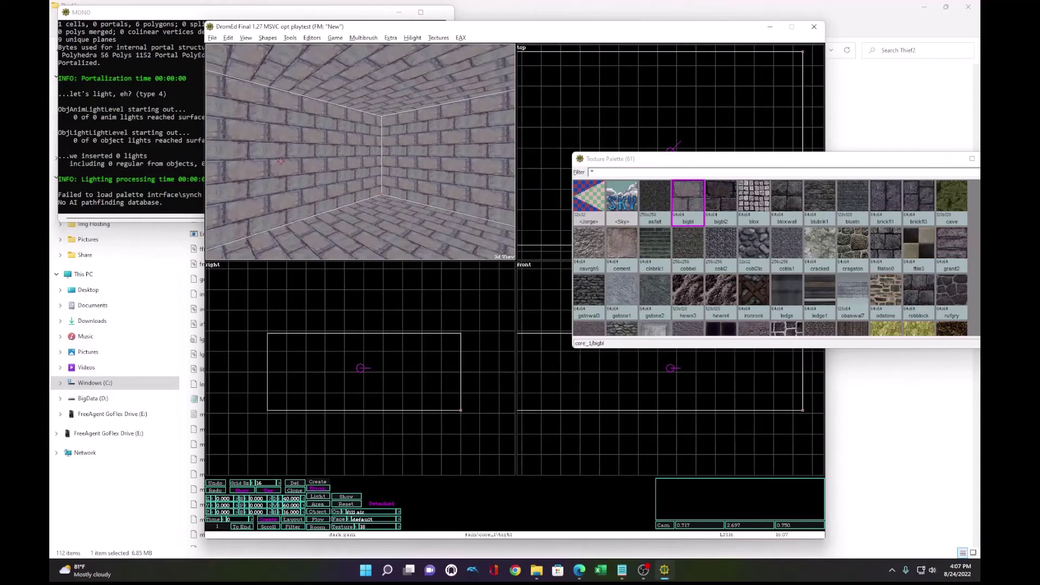
pyautogui.press('w')
pyautogui.press('x')
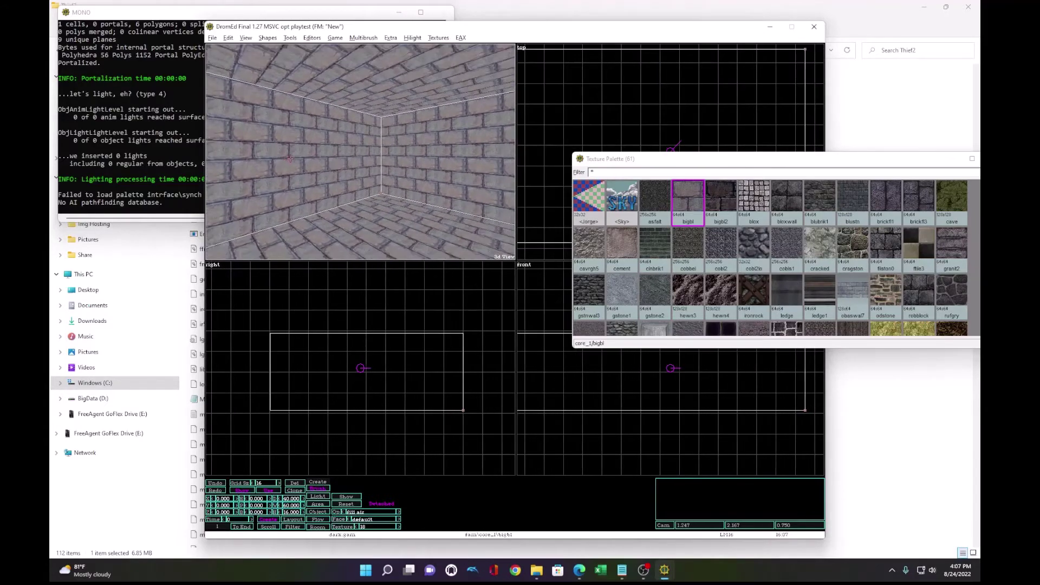
# Step: Apply the Sky texture to the room's ceiling
pyautogui.press('d')
pyautogui.press('d')
pyautogui.click(622, 201)
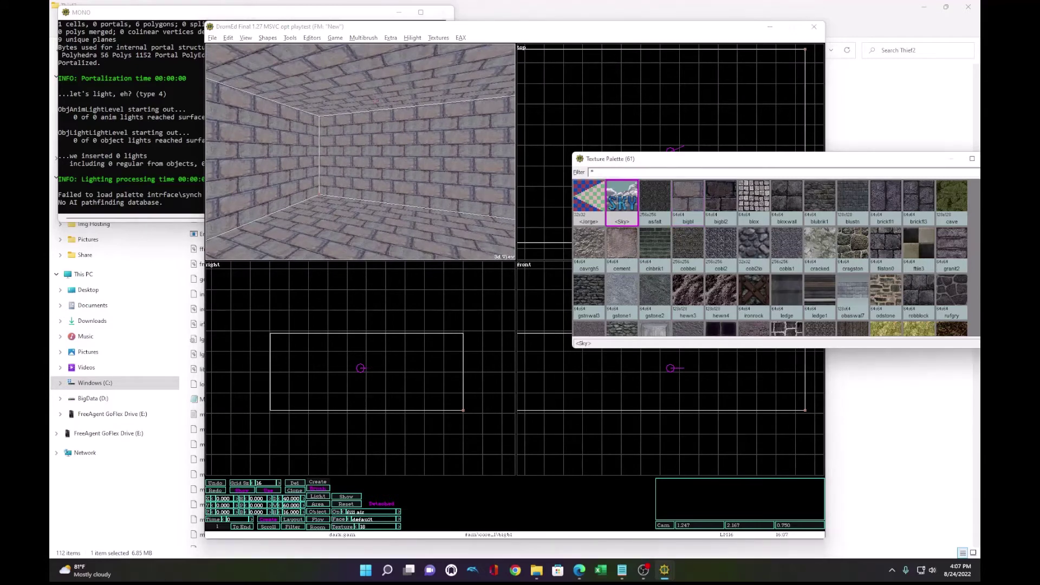
pyautogui.click(368, 84)
pyautogui.press('a')
pyautogui.press('a')
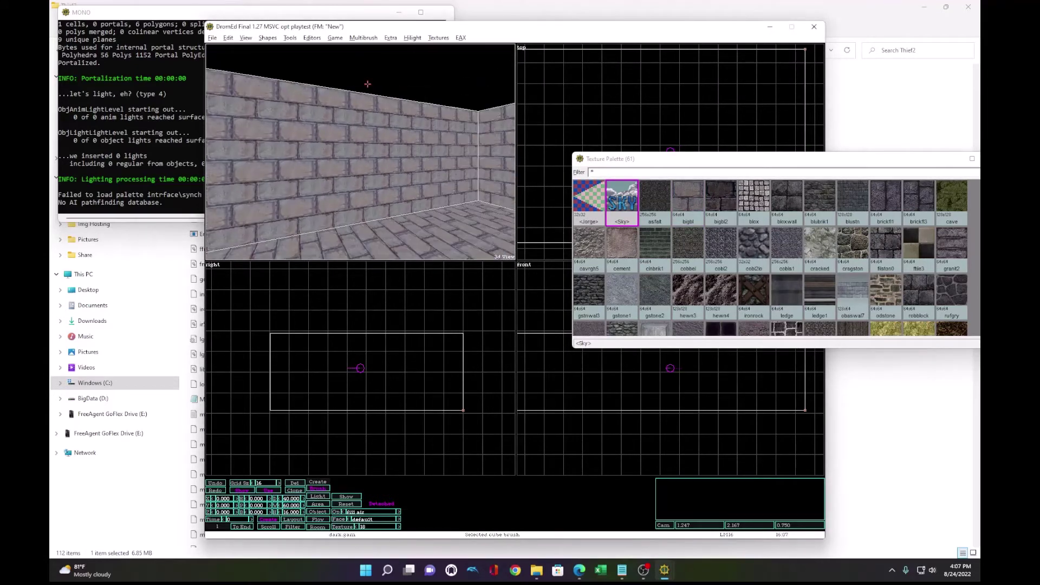
# Step: Apply the grassj1 texture from the vMaw family to the room's floor
pyautogui.press('Down')
pyautogui.scroll(-3, 795, 259)
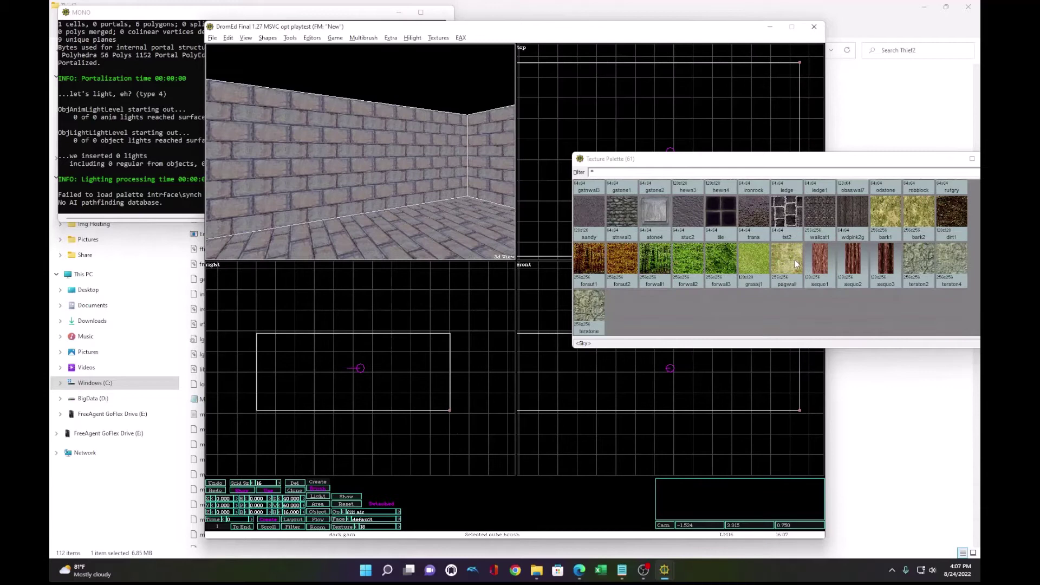
pyautogui.click(761, 255)
pyautogui.click(424, 236)
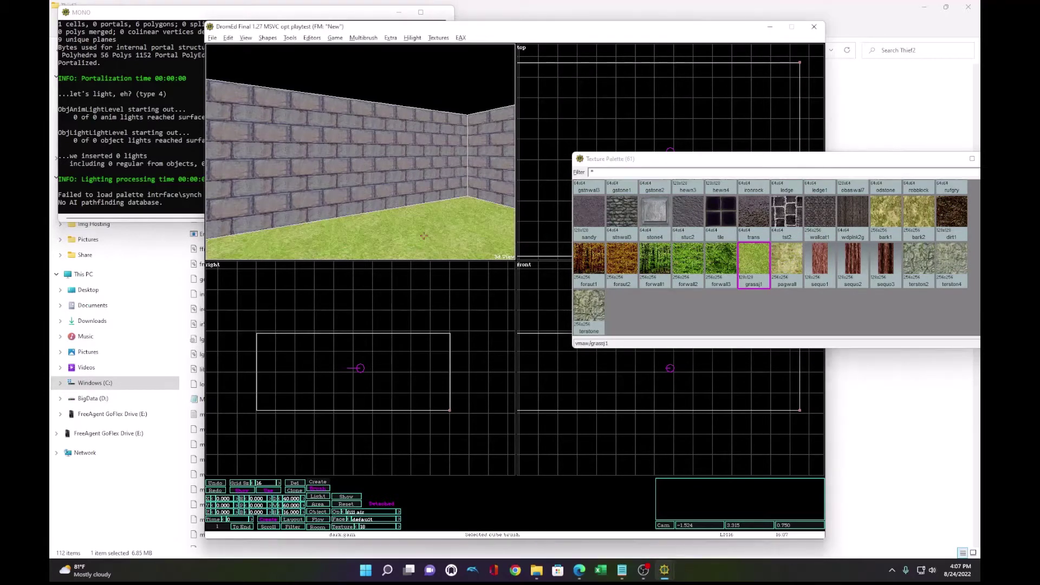
# Step: Apply the asfalt texture from the Core 1 family to the room's floor
pyautogui.scroll(2, 707, 255)
pyautogui.click(653, 196)
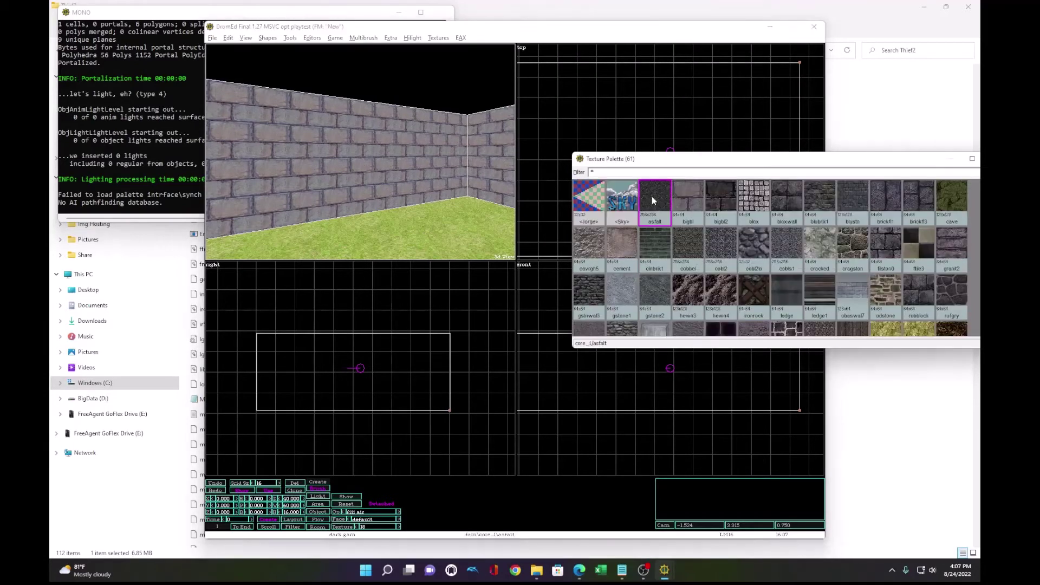
pyautogui.click(418, 234)
pyautogui.press('d')
pyautogui.press('d')
pyautogui.press('d')
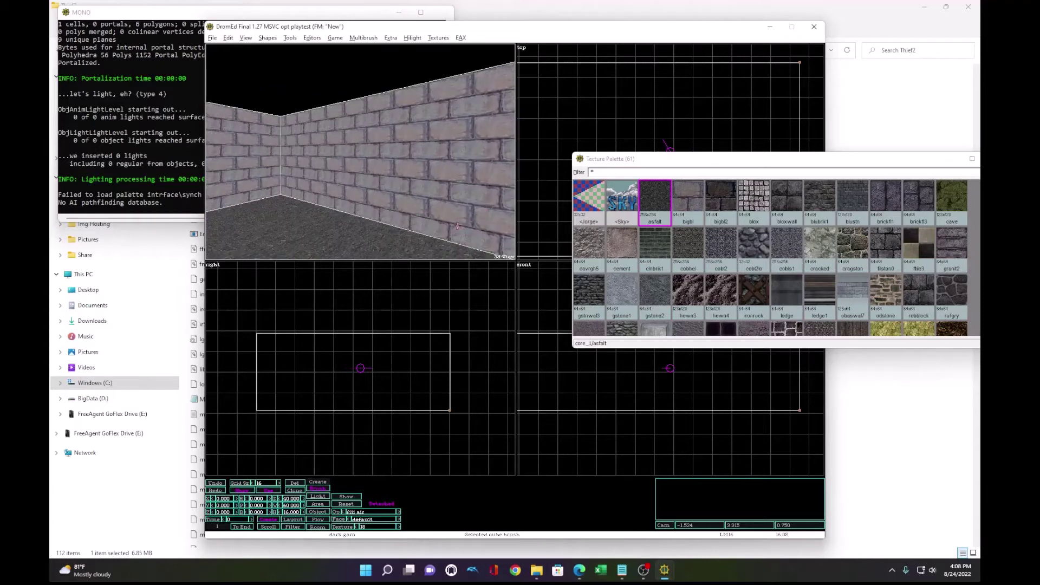
# Step: Close the texture palette and preview the textured room in game mode
pyautogui.moveTo(918, 164); pyautogui.dragTo(734, 171)
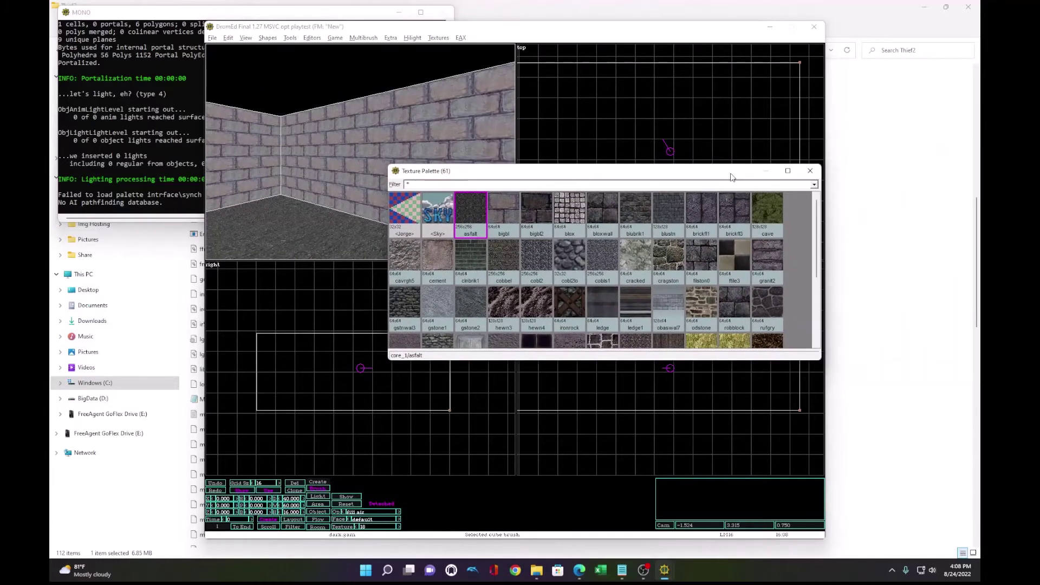
pyautogui.click(810, 170)
pyautogui.hotkey('alt', 'g')
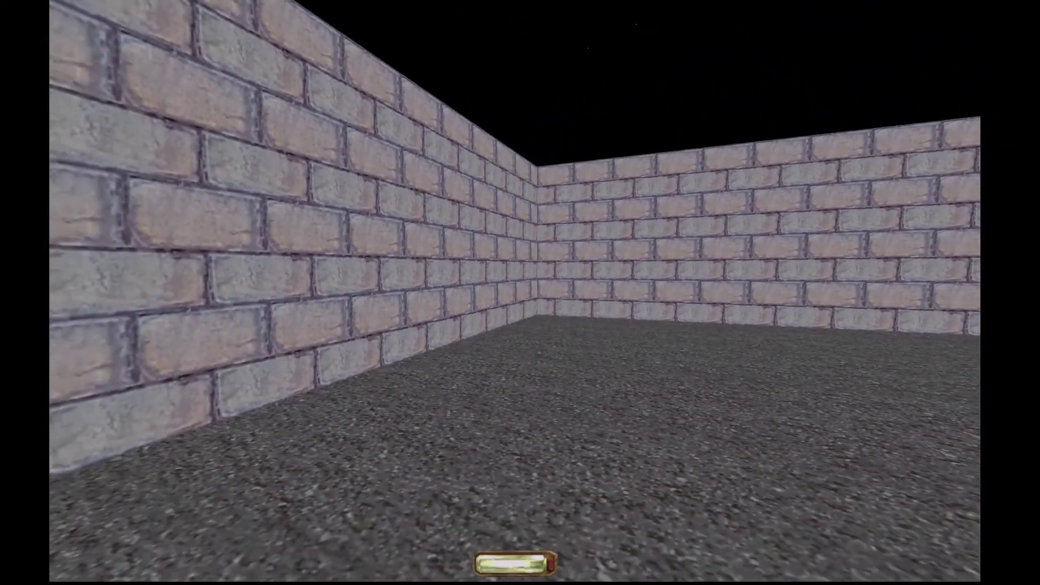
# Step: Walk through the textured room, return to the editor, and check the notes in Notepad for the starting marker setup
pyautogui.press('w')
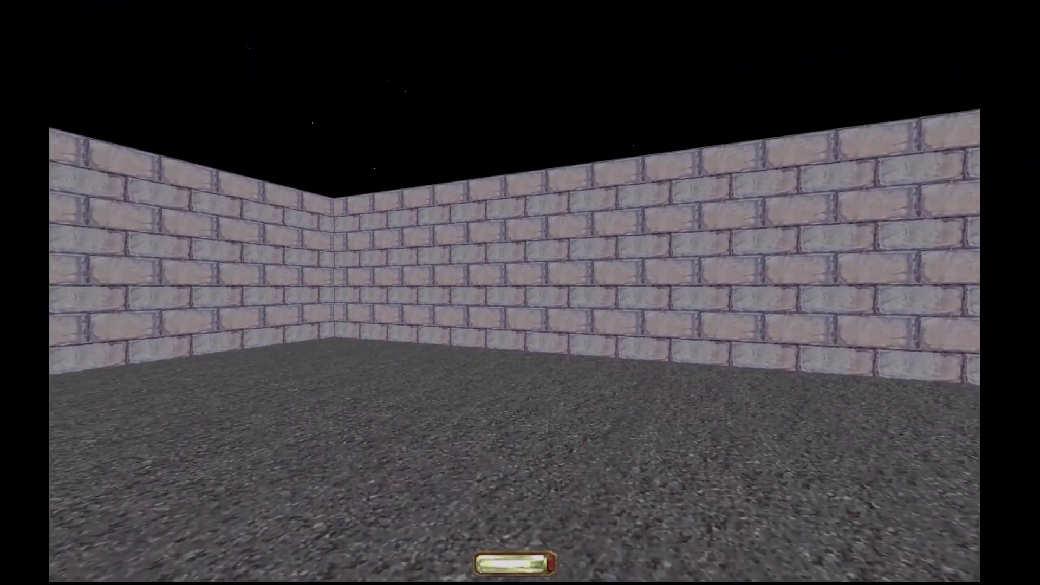
pyautogui.hotkey('alt', 'e')
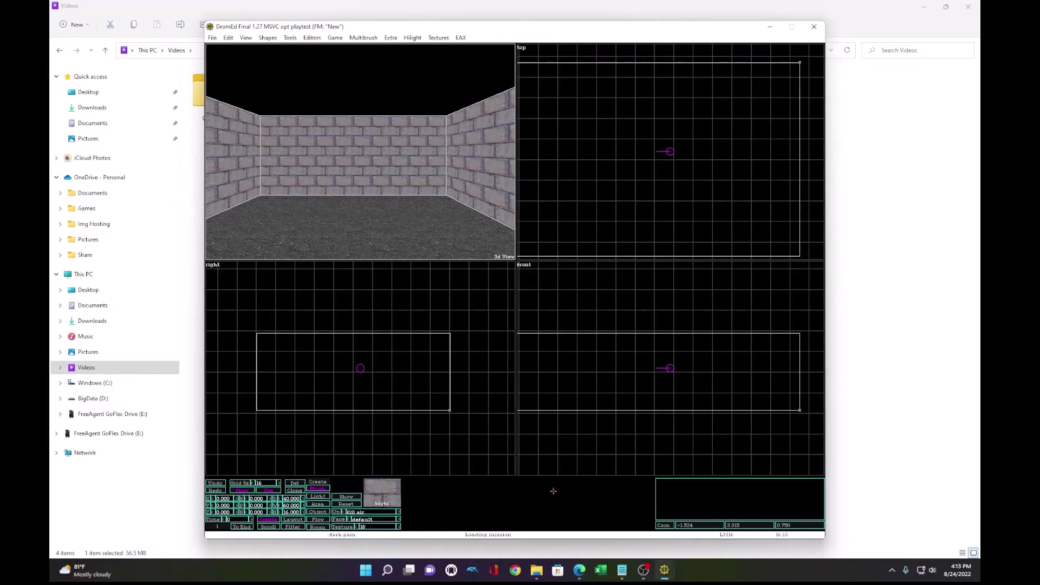
pyautogui.click(621, 577)
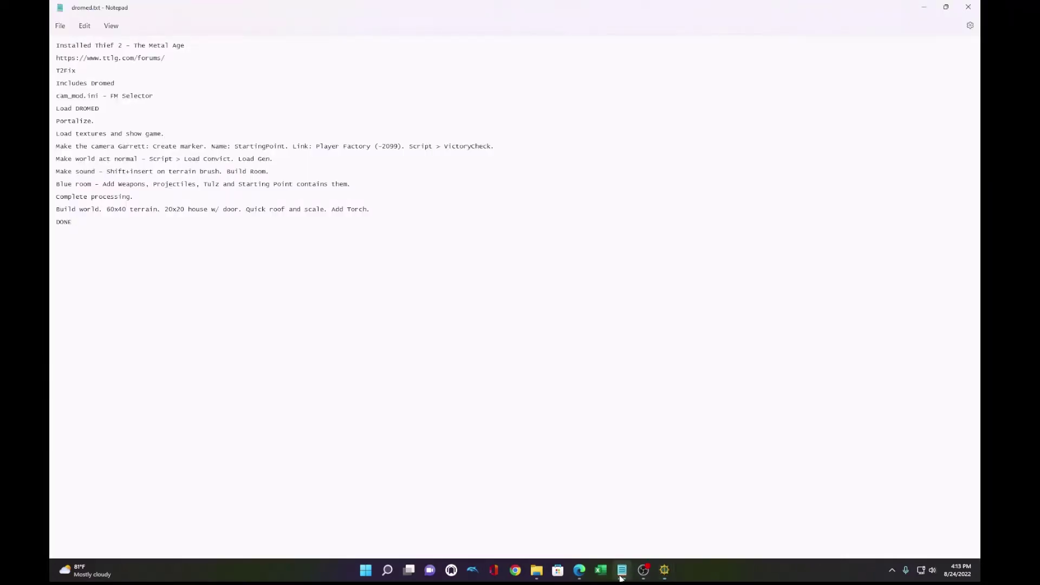
pyautogui.click(620, 578)
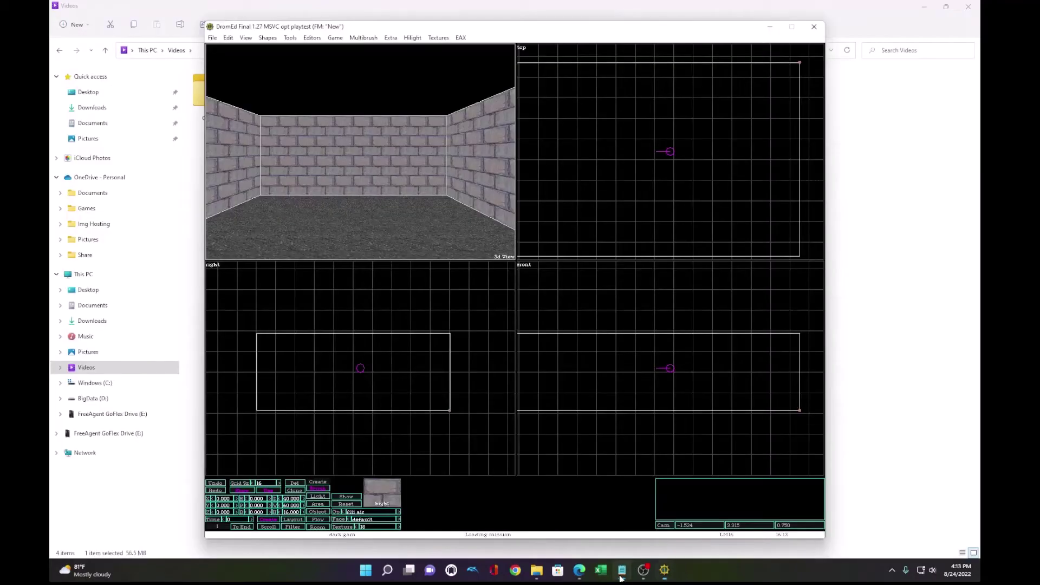
# Step: Create a Marker object from the fnord archetypes in the object hierarchy and place it inside the room
pyautogui.click(333, 38)
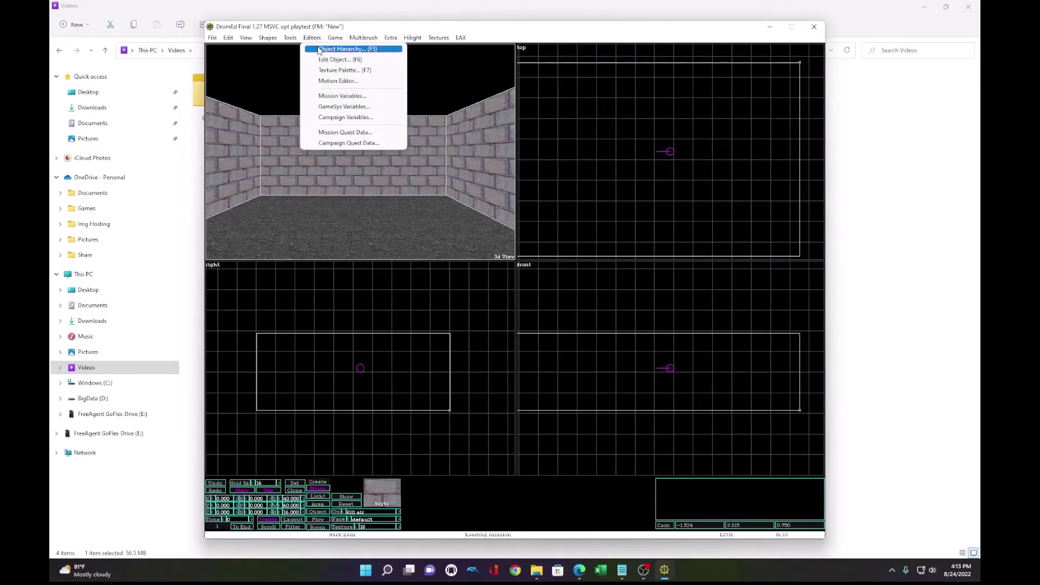
pyautogui.click(319, 51)
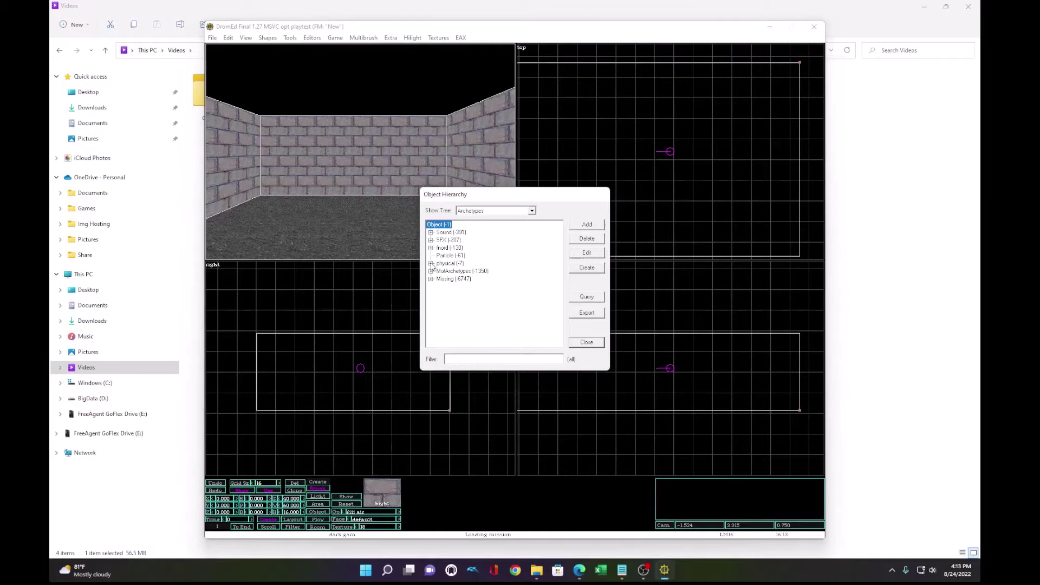
pyautogui.click(430, 247)
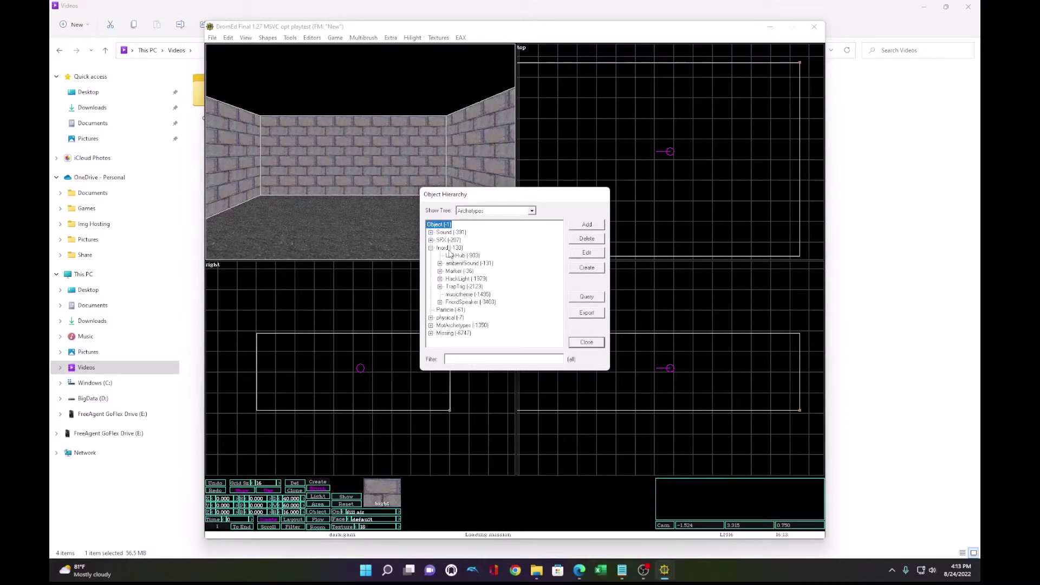
pyautogui.click(460, 271)
pyautogui.click(587, 267)
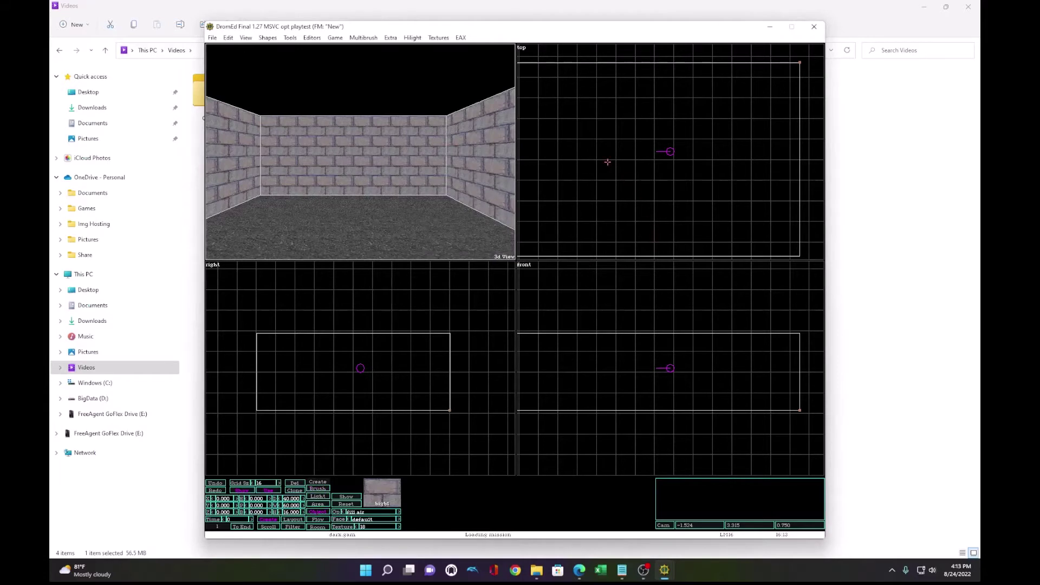
pyautogui.press('Insert')
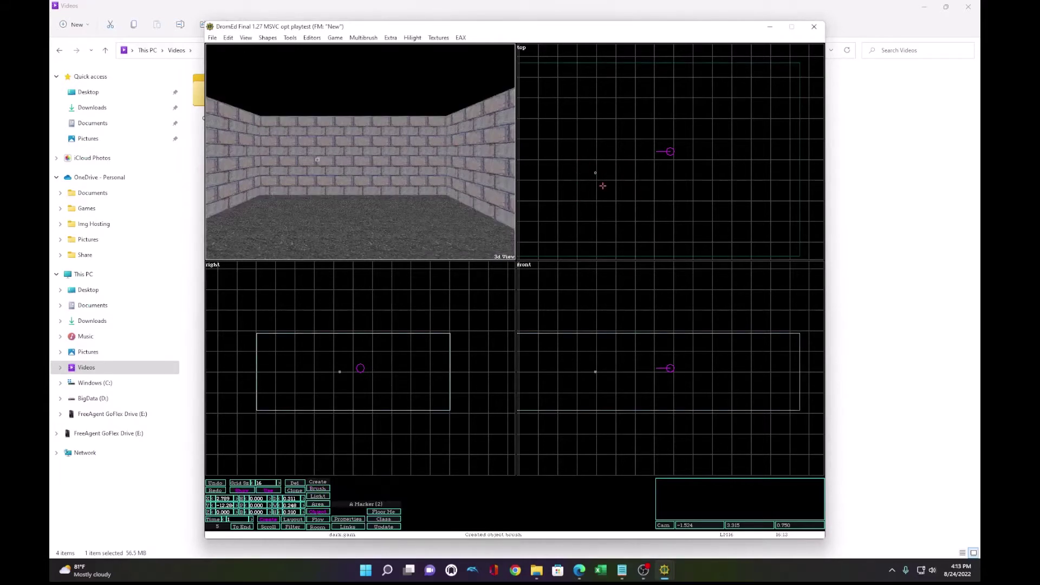
# Step: Rename the new marker object as StartingPoint in its properties
pyautogui.click(347, 519)
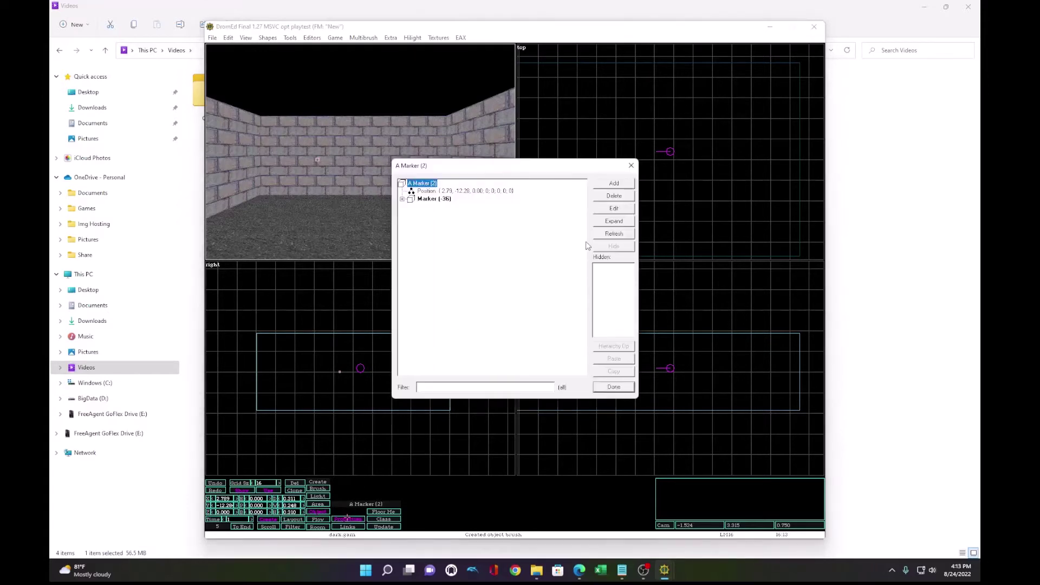
pyautogui.click(610, 209)
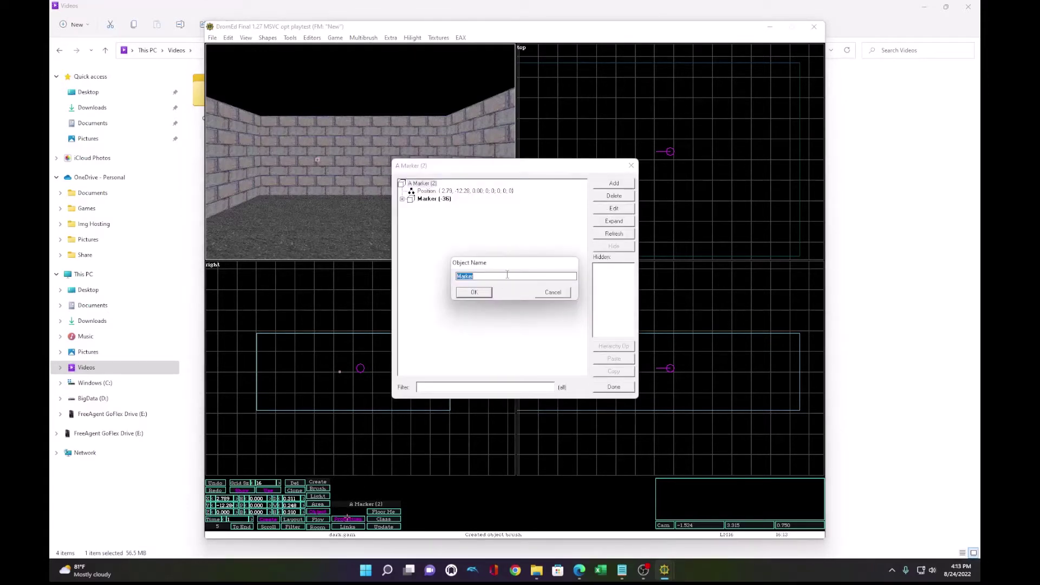
pyautogui.write('StartingPoint')
pyautogui.click(474, 293)
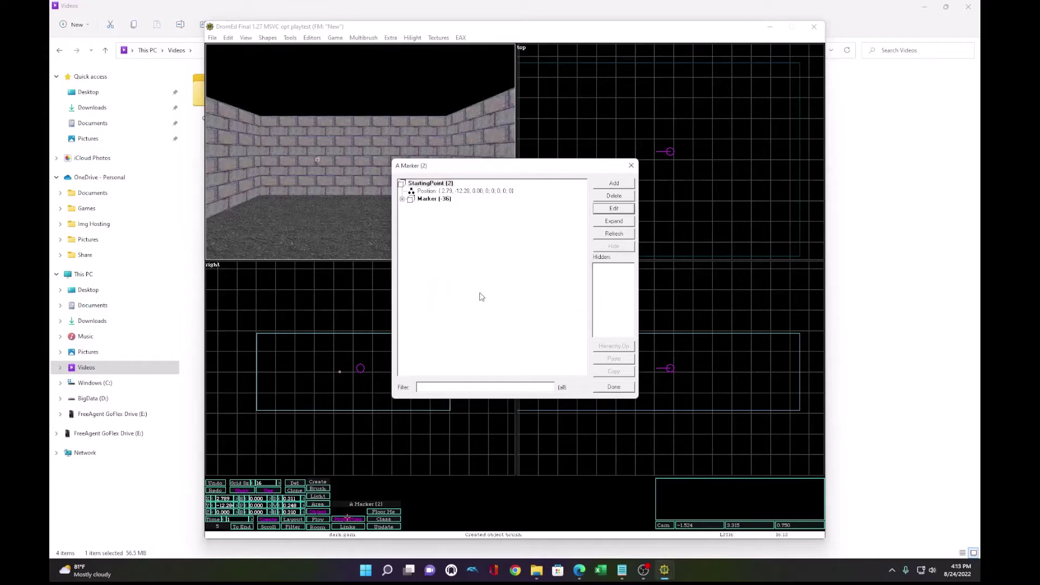
pyautogui.click(614, 388)
# Step: Check the notes, then add a PlayerFactory link from StartingPoint to Garrett (-2099)
pyautogui.click(622, 570)
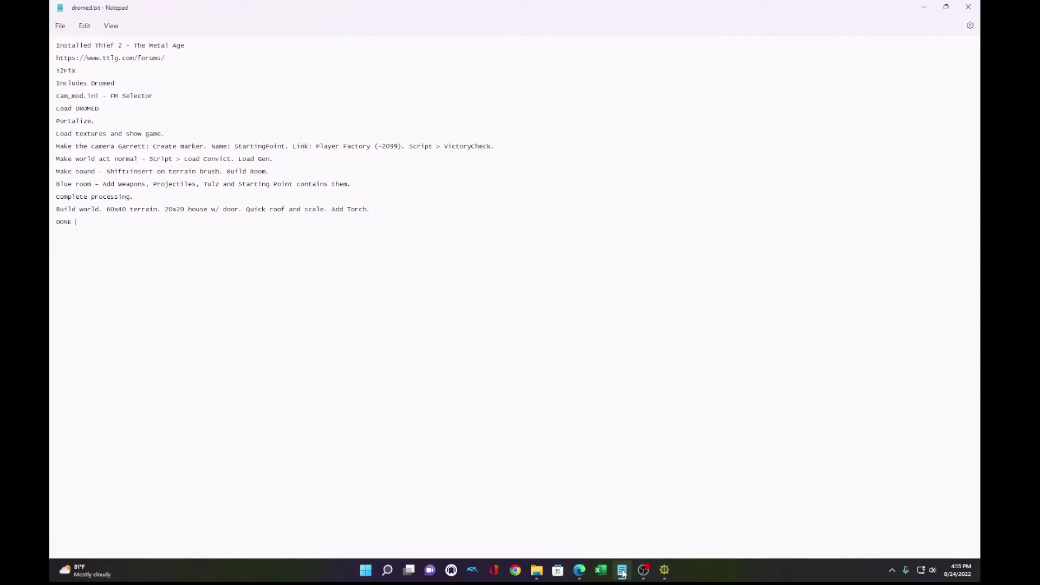
pyautogui.click(622, 572)
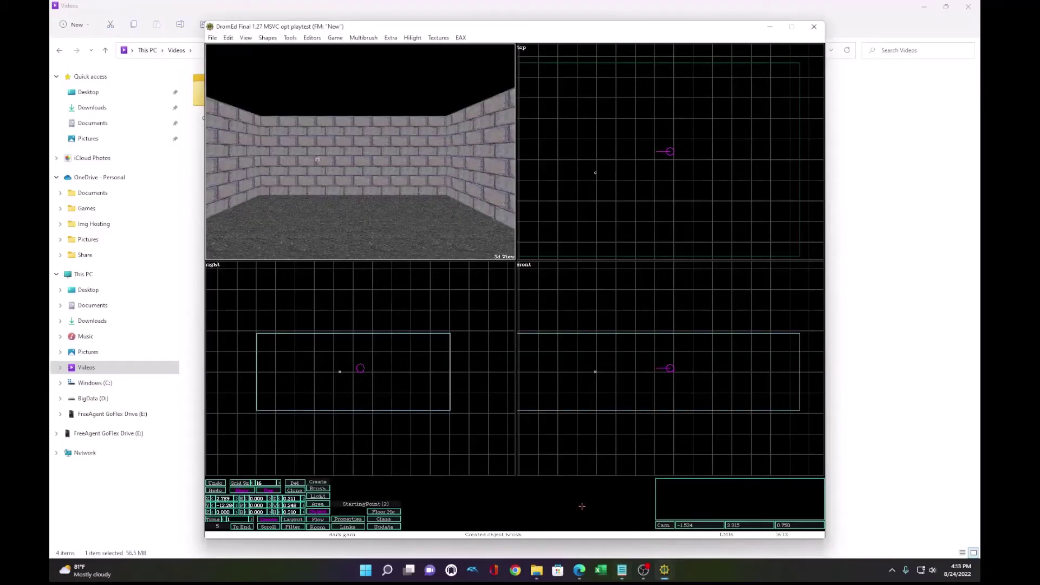
pyautogui.click(348, 527)
pyautogui.click(645, 194)
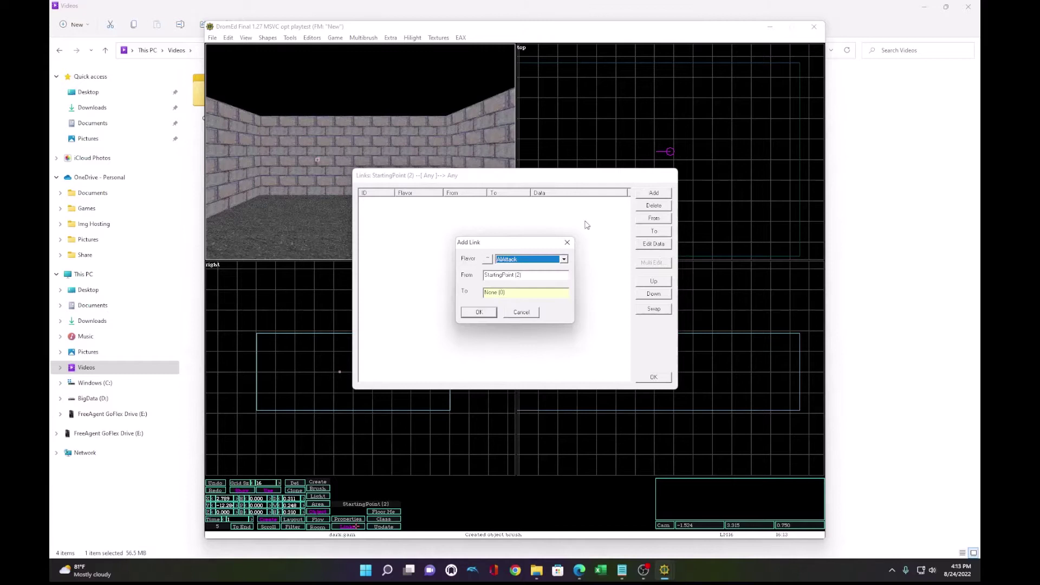
pyautogui.click(531, 294)
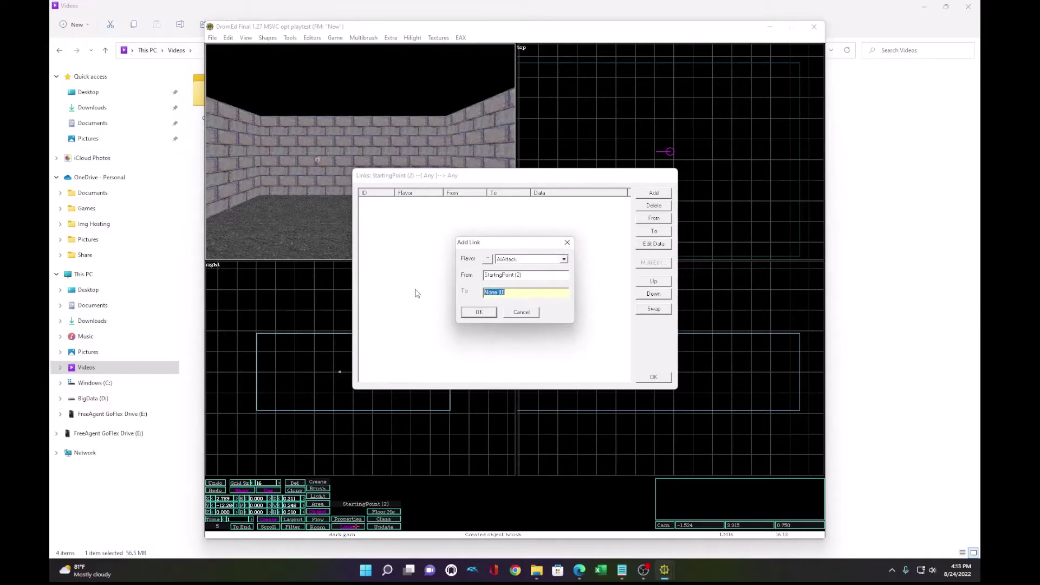
pyautogui.press('BackSpace')
pyautogui.click(563, 259)
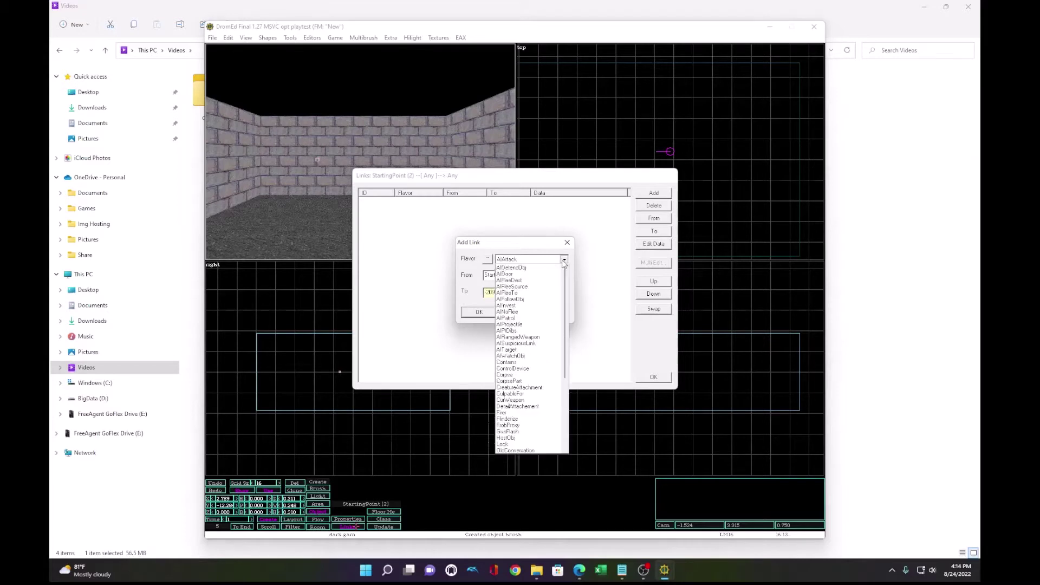
pyautogui.moveTo(564, 300); pyautogui.dragTo(564, 368)
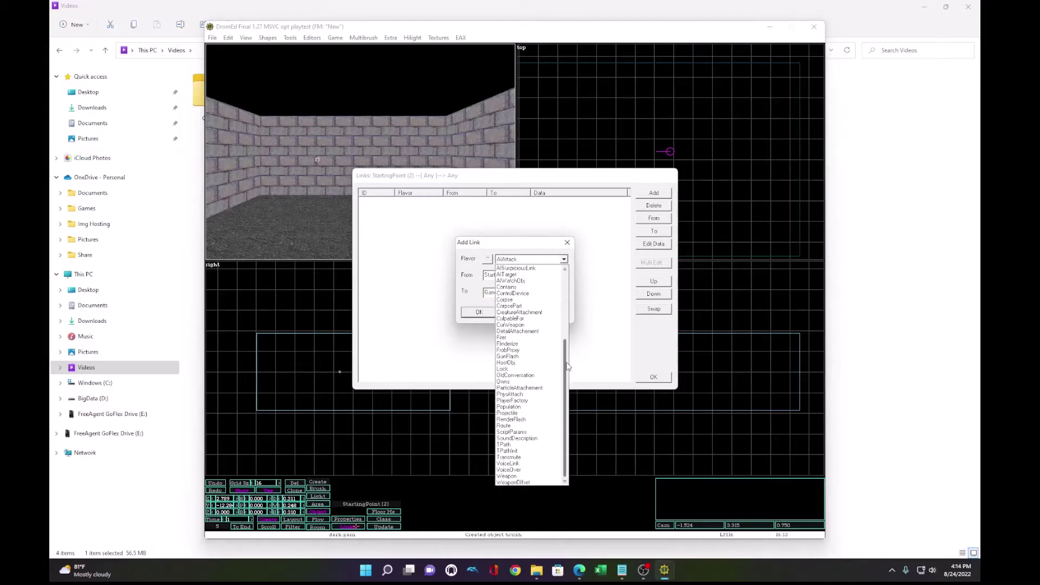
pyautogui.click(539, 401)
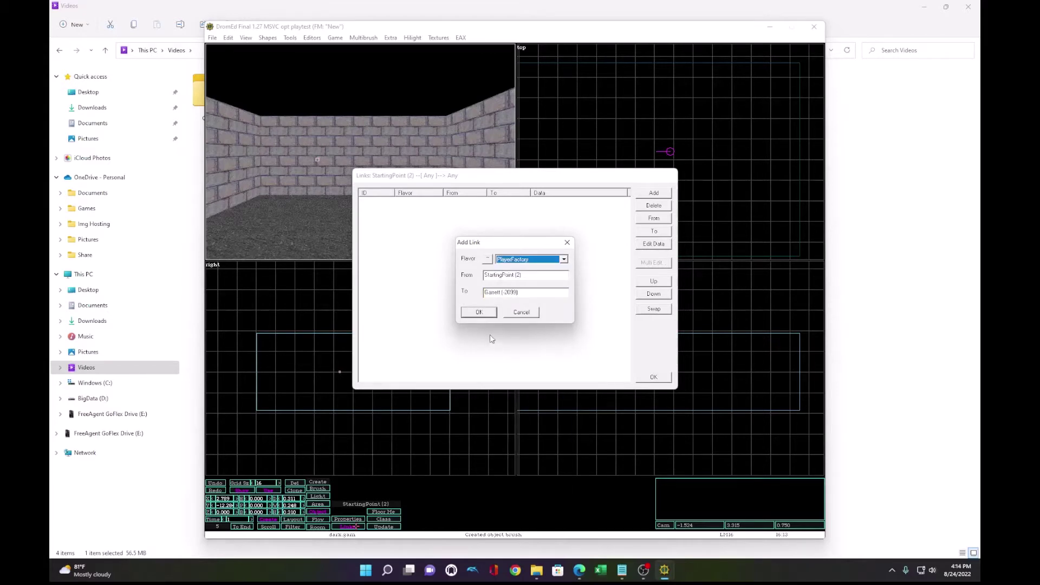
pyautogui.click(479, 314)
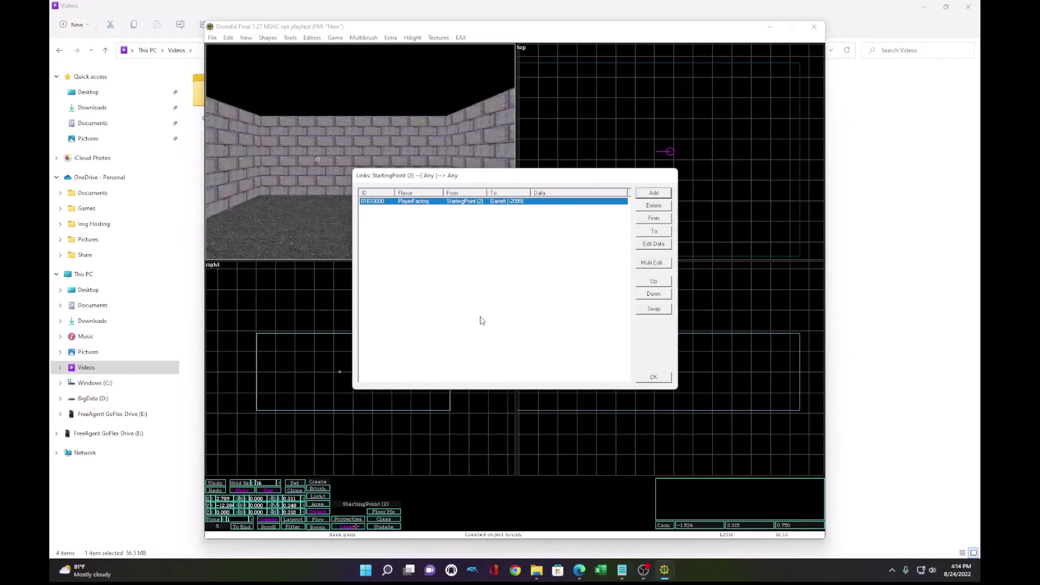
pyautogui.click(654, 378)
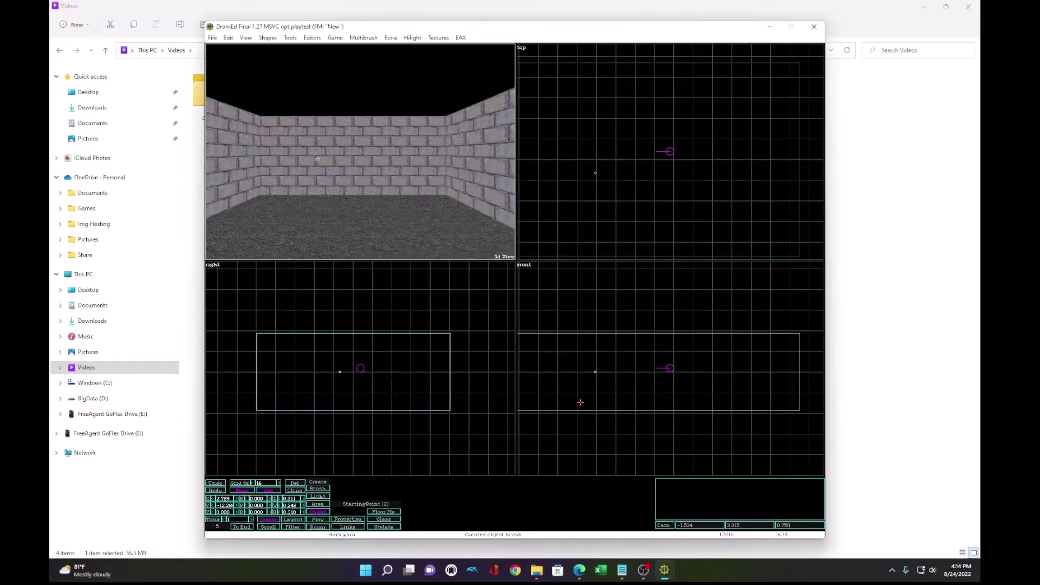
# Step: Check the notes, then add a Scripts property to StartingPoint with Script 0 set to VictoryCheck
pyautogui.click(627, 577)
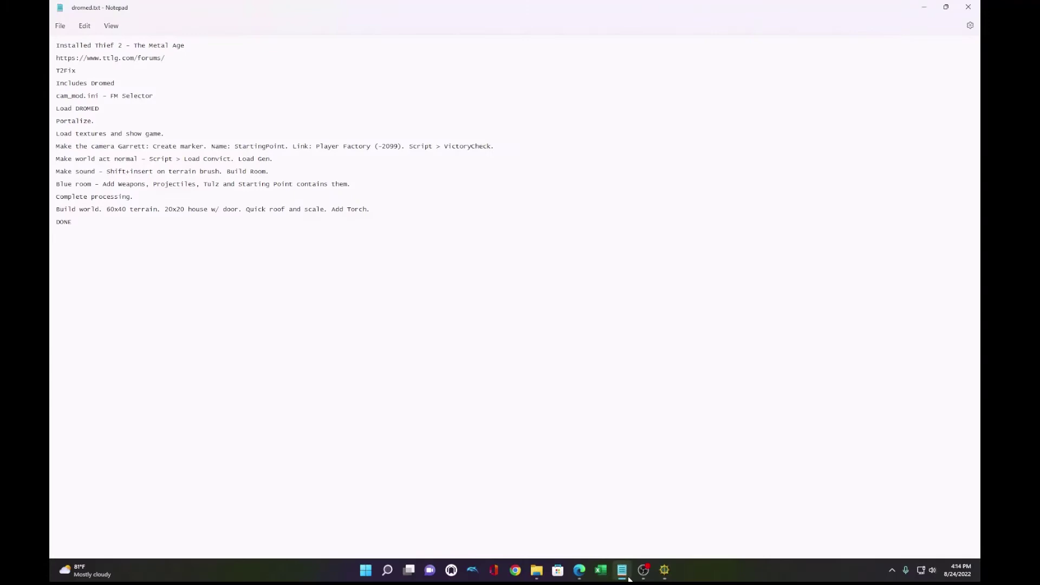
pyautogui.click(629, 579)
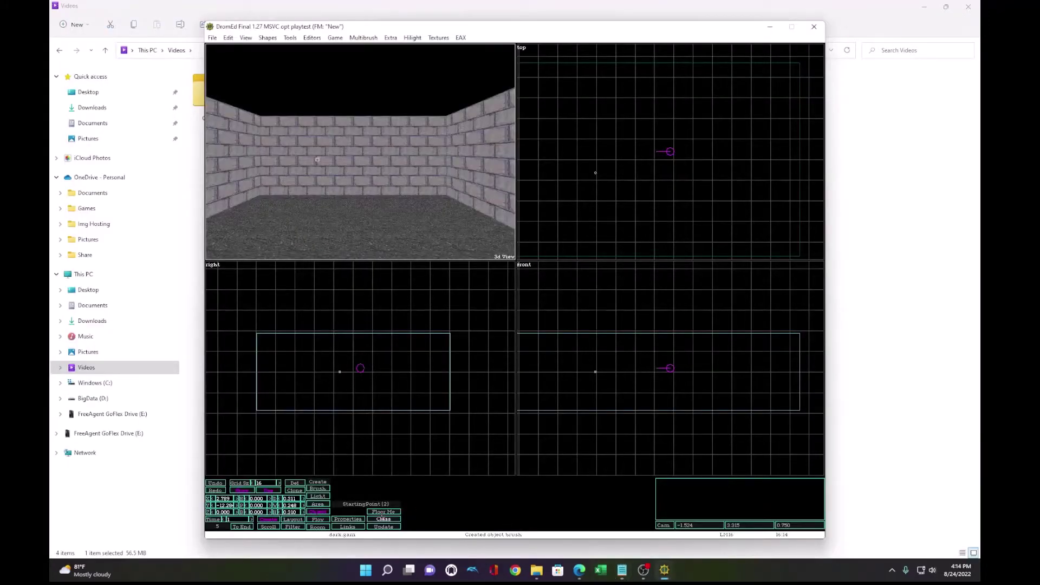
pyautogui.click(360, 521)
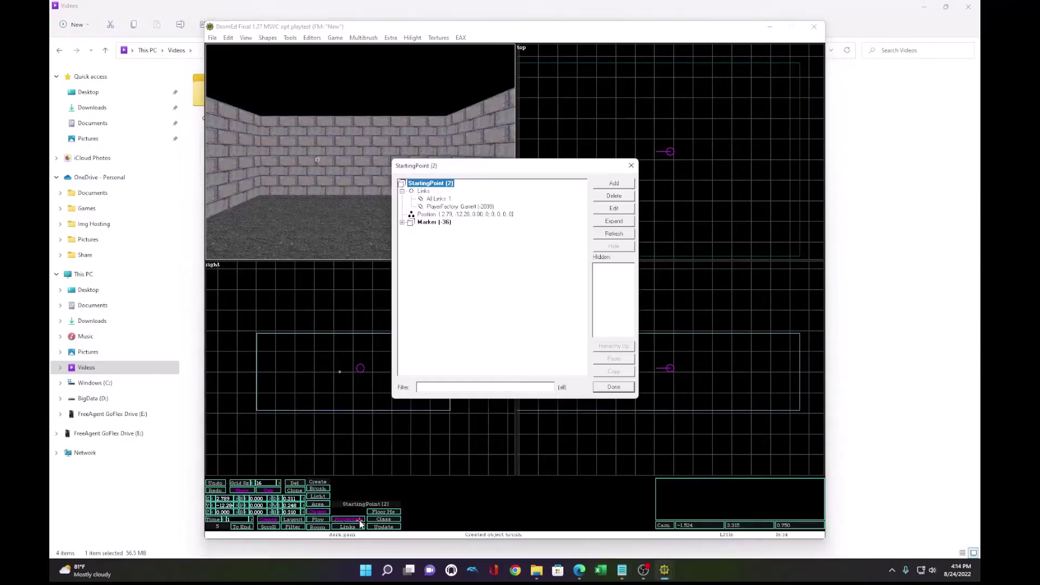
pyautogui.click(598, 185)
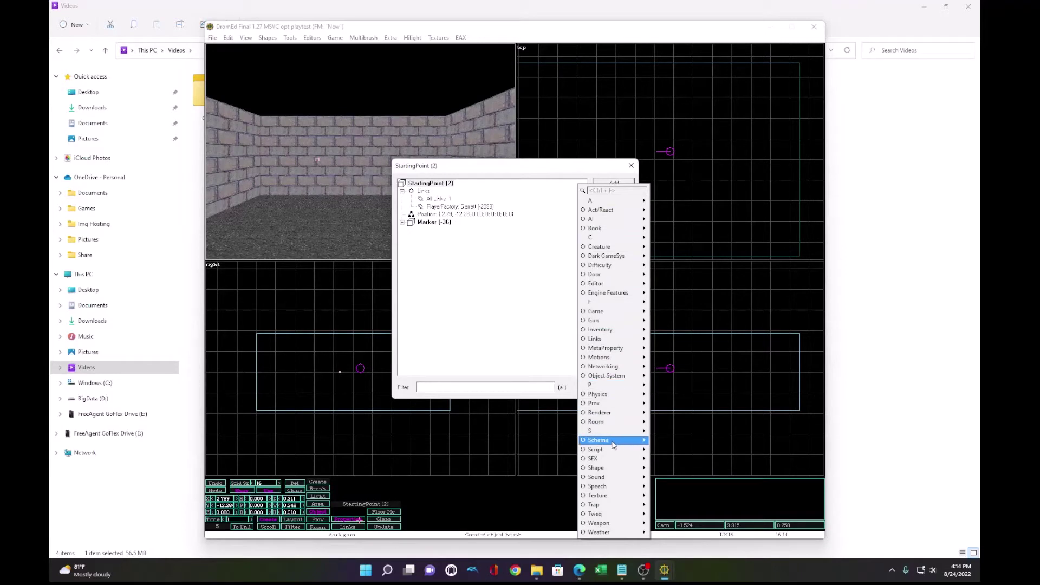
pyautogui.moveTo(612, 432)
pyautogui.click(660, 434)
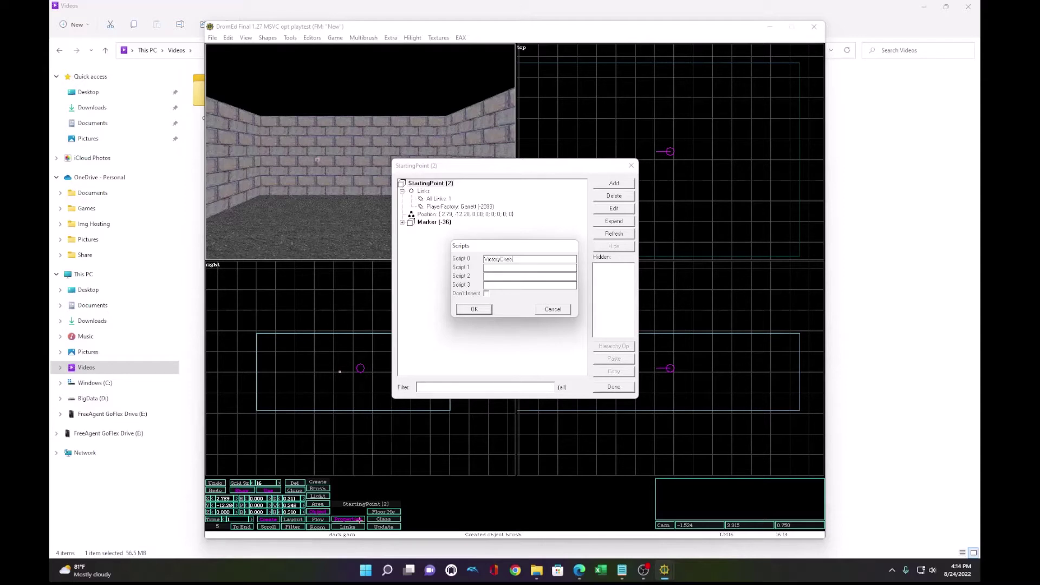
pyautogui.click(475, 309)
pyautogui.click(615, 387)
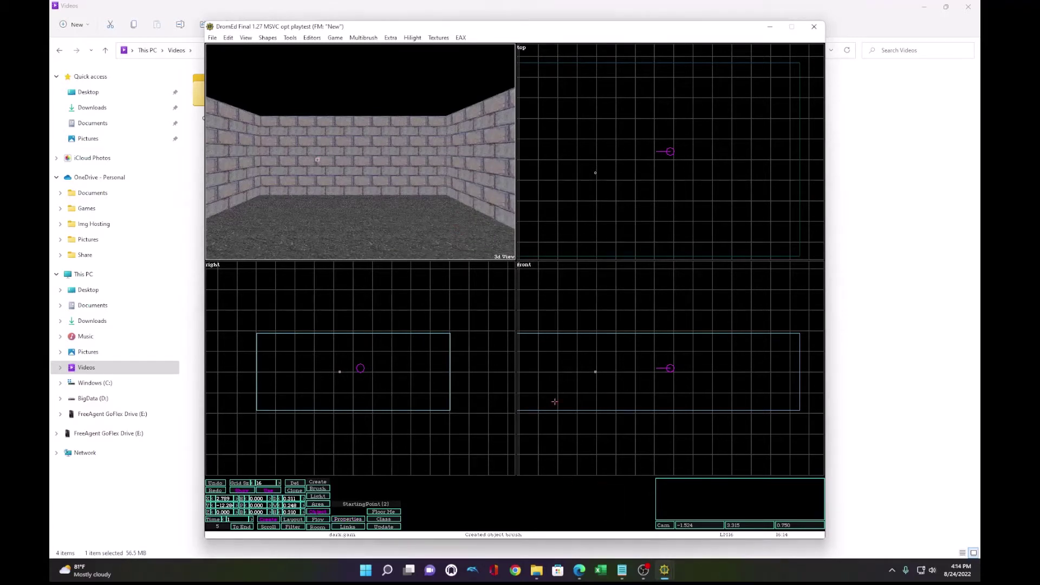
# Step: Save the level as a DromEd world (.cow) file named New in the FMs\New folder
pyautogui.click(212, 38)
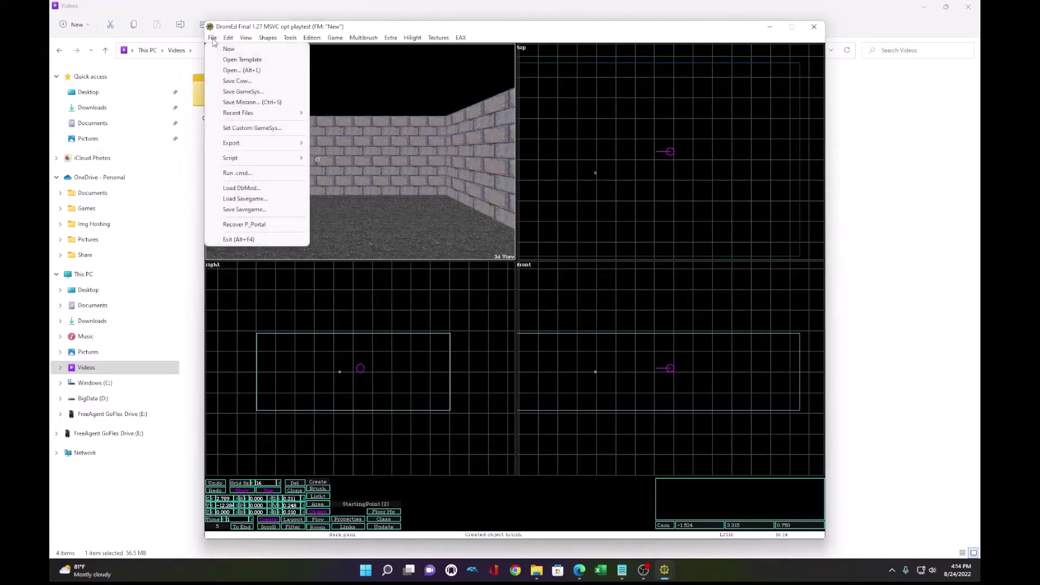
pyautogui.click(233, 82)
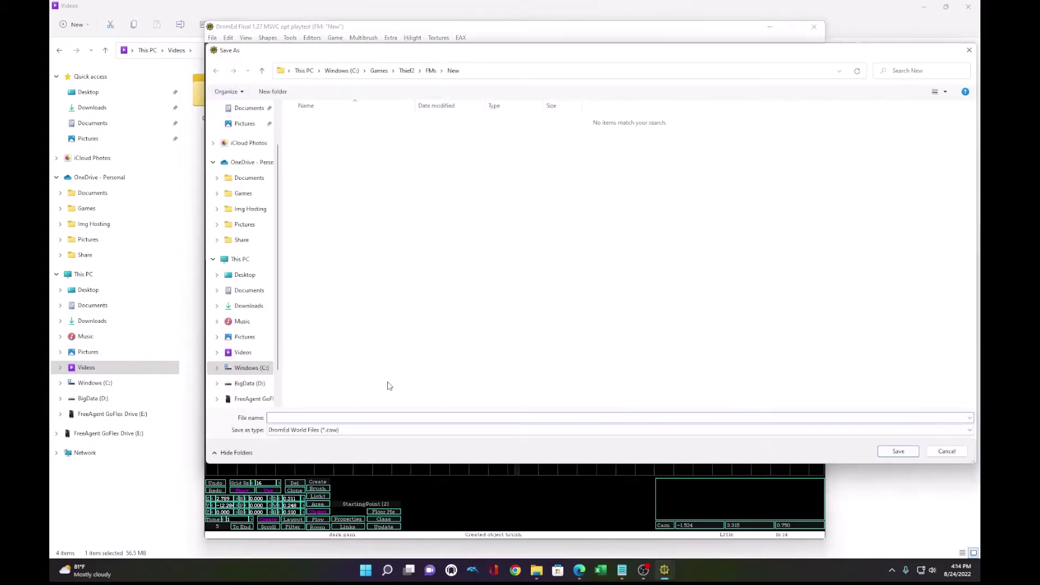
pyautogui.write('New')
pyautogui.click(894, 451)
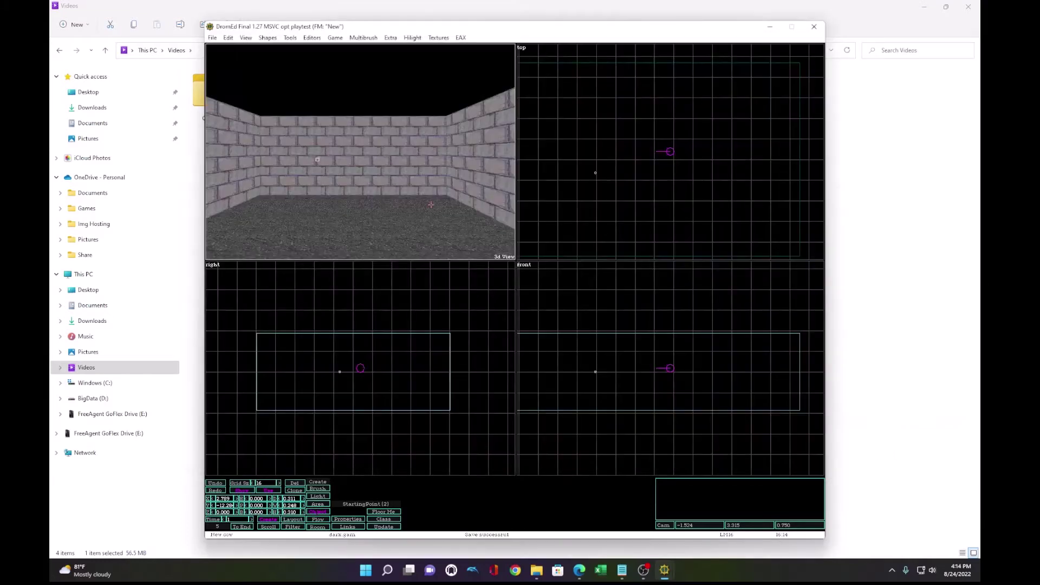
# Step: Test the level in game mode by walking forward and back, and return to the editor
pyautogui.click(334, 37)
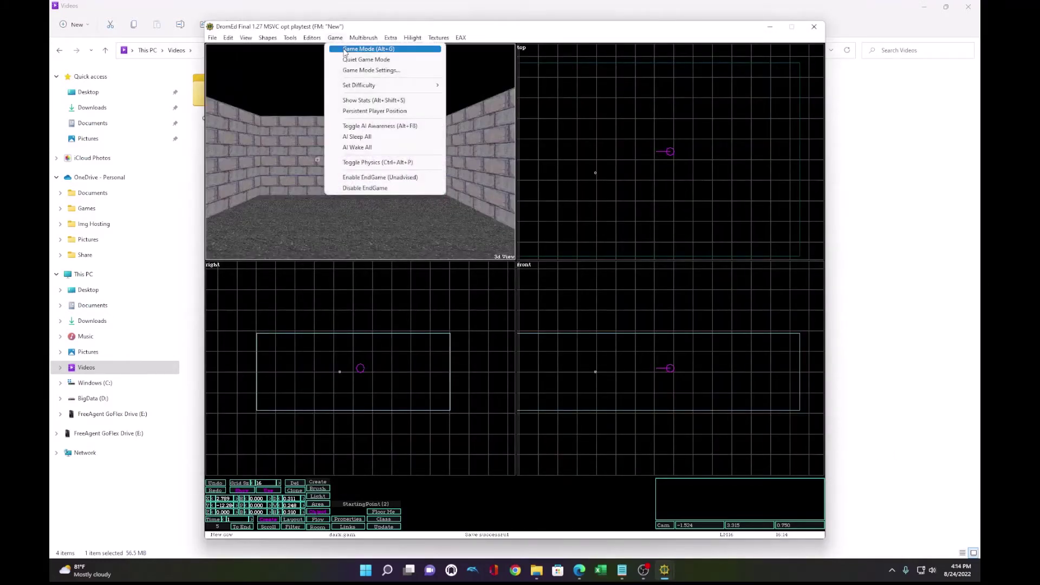
pyautogui.click(358, 48)
pyautogui.press('w')
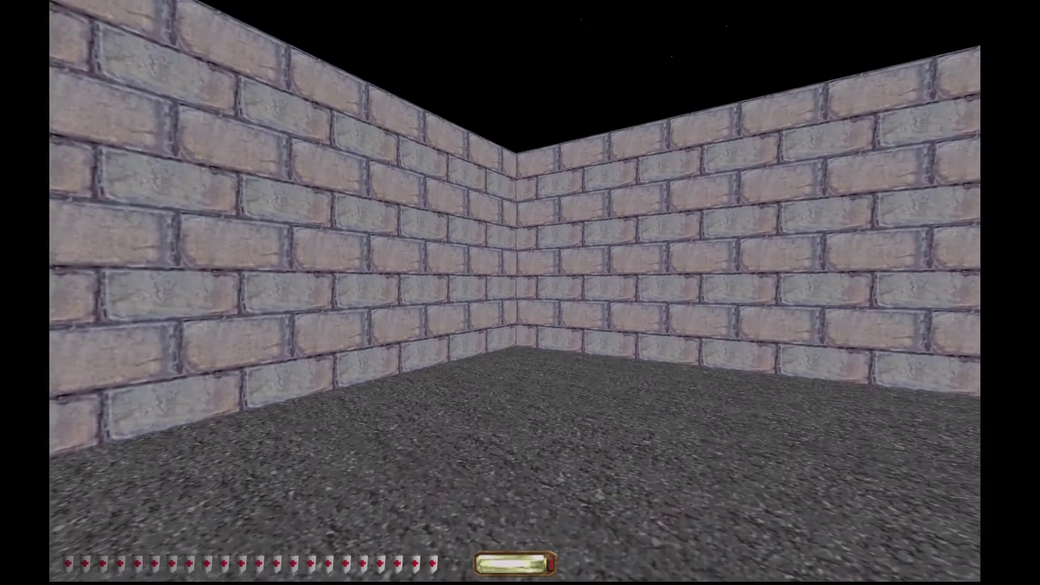
pyautogui.press('s')
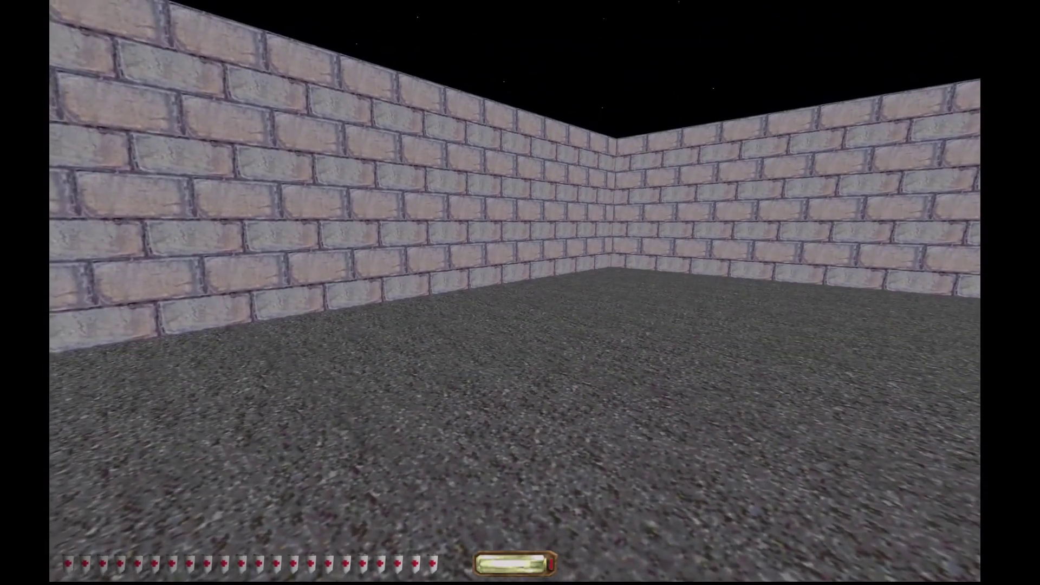
pyautogui.hotkey('alt', 'e')
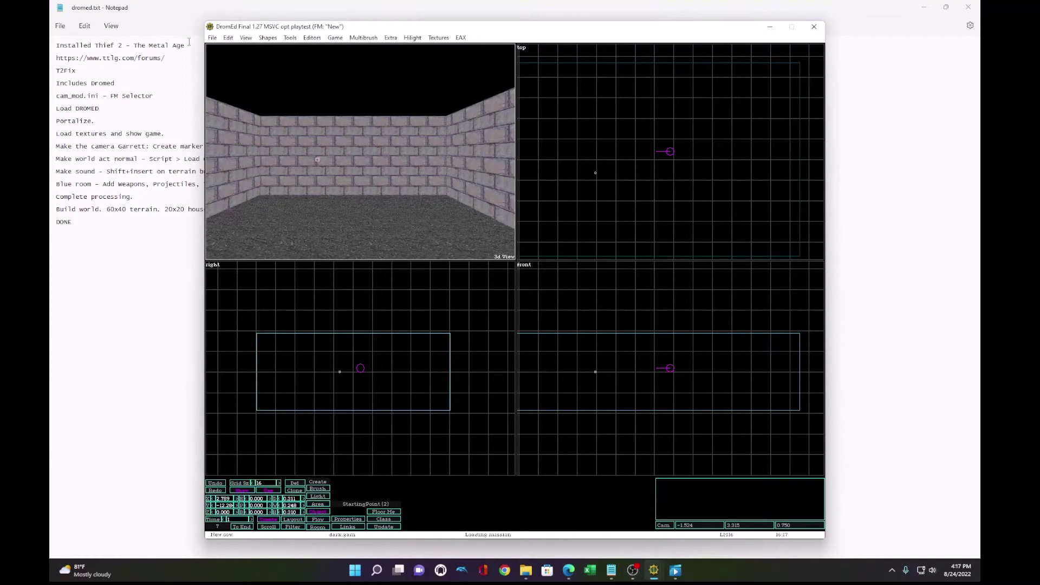
# Step: Load the Convict and Gen script modules into the mission
pyautogui.click(210, 39)
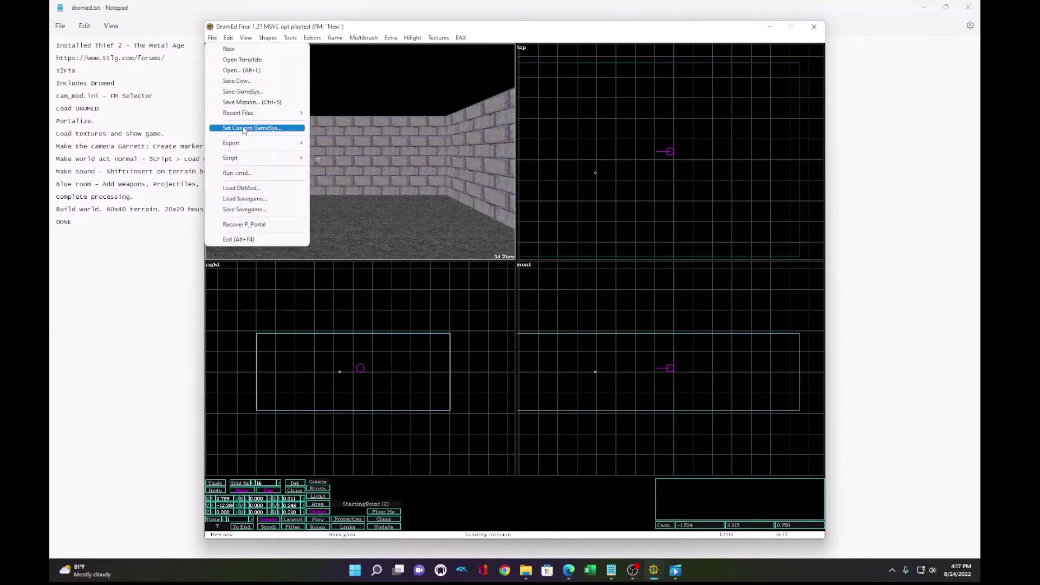
pyautogui.moveTo(245, 163)
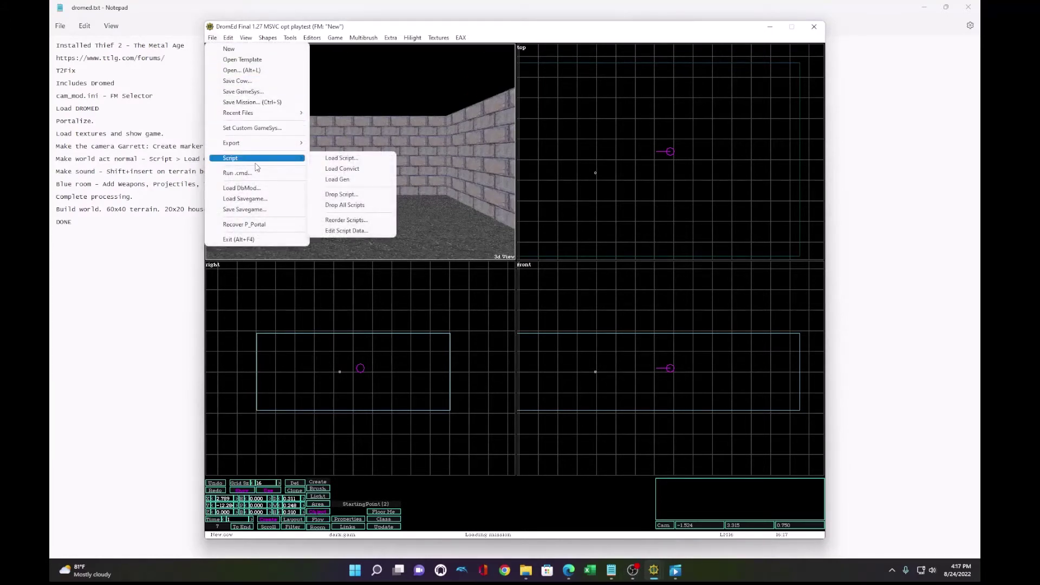
pyautogui.click(337, 169)
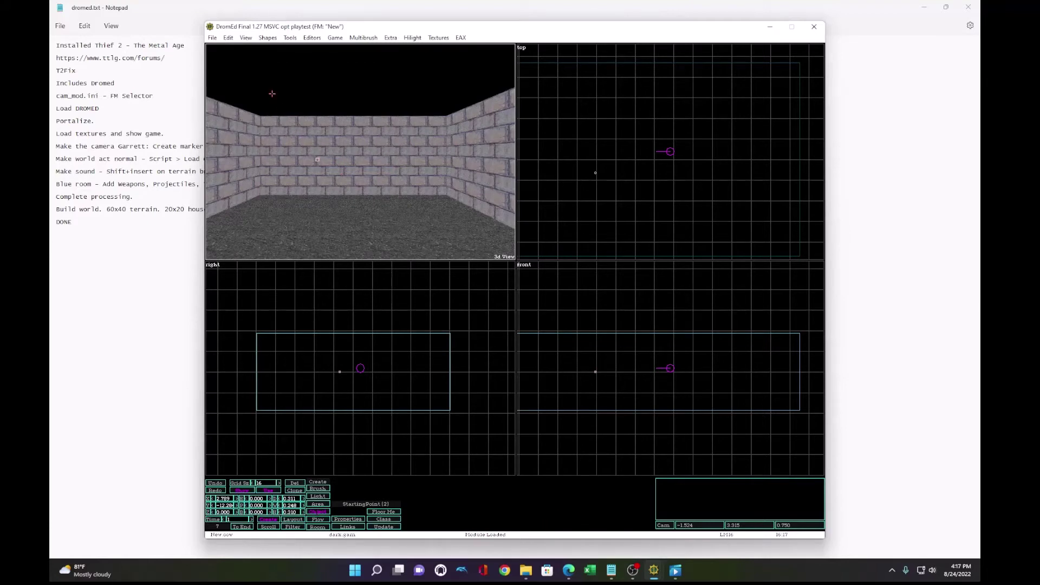
pyautogui.click(212, 38)
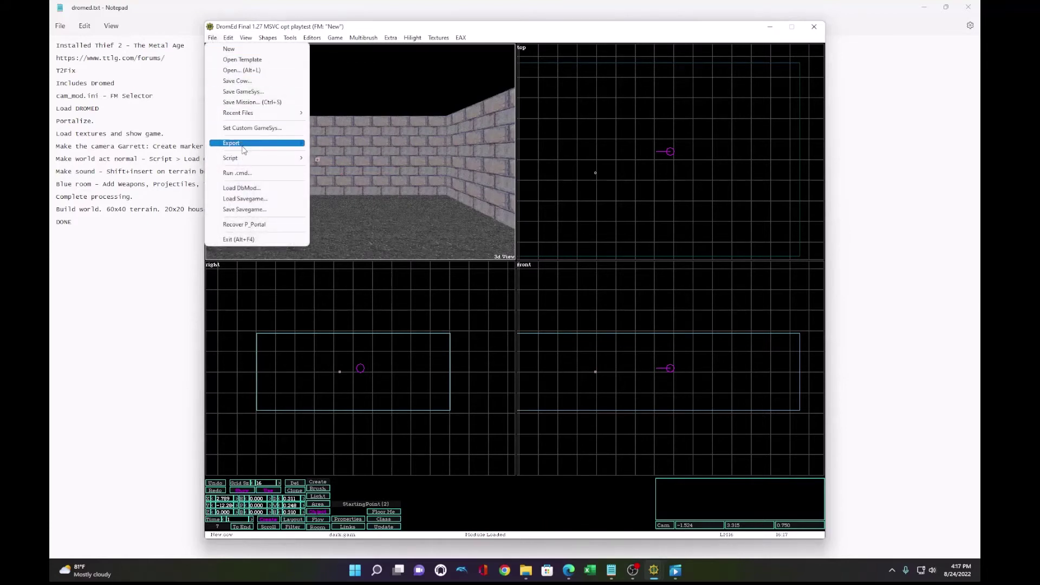
pyautogui.click(349, 180)
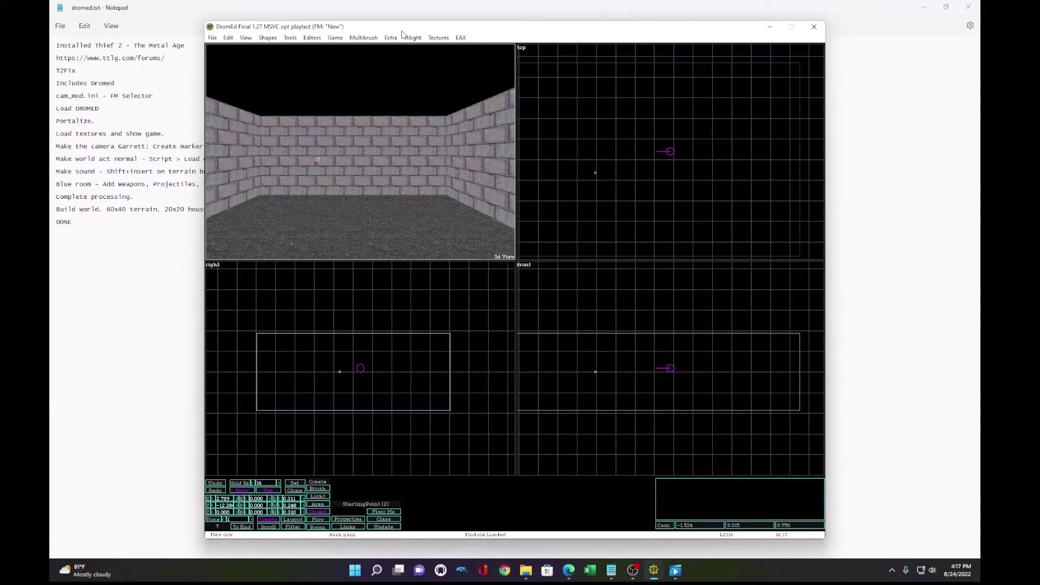
# Step: Add a room brush matching the 60 x 40 terrain brush, and build the level's rooms
pyautogui.moveTo(399, 28)
pyautogui.mouseDown()
pyautogui.moveTo(534, 22)
pyautogui.moveTo(416, 19)
pyautogui.mouseUp()
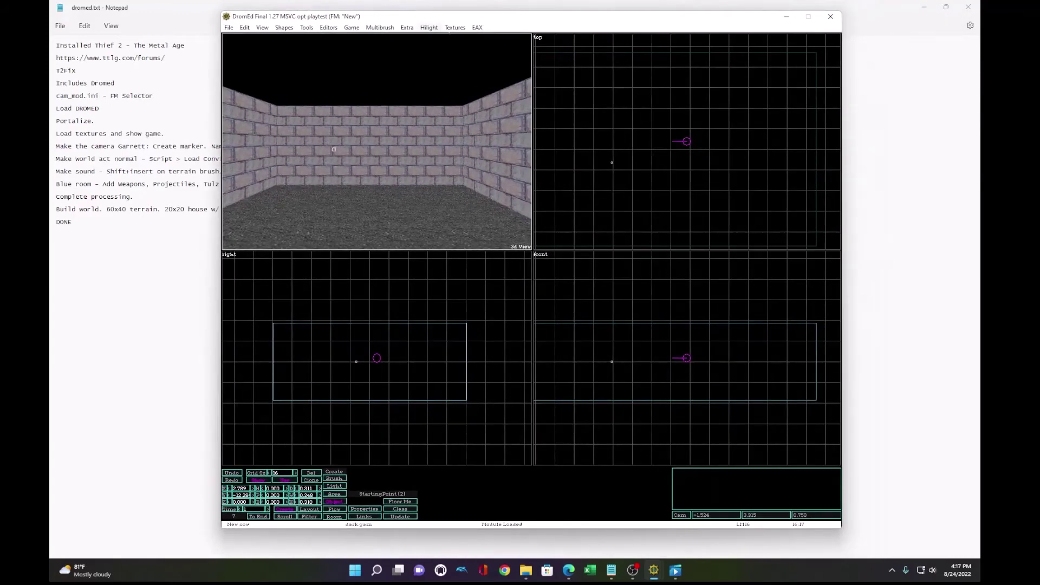
pyautogui.scroll(-3, 610, 182)
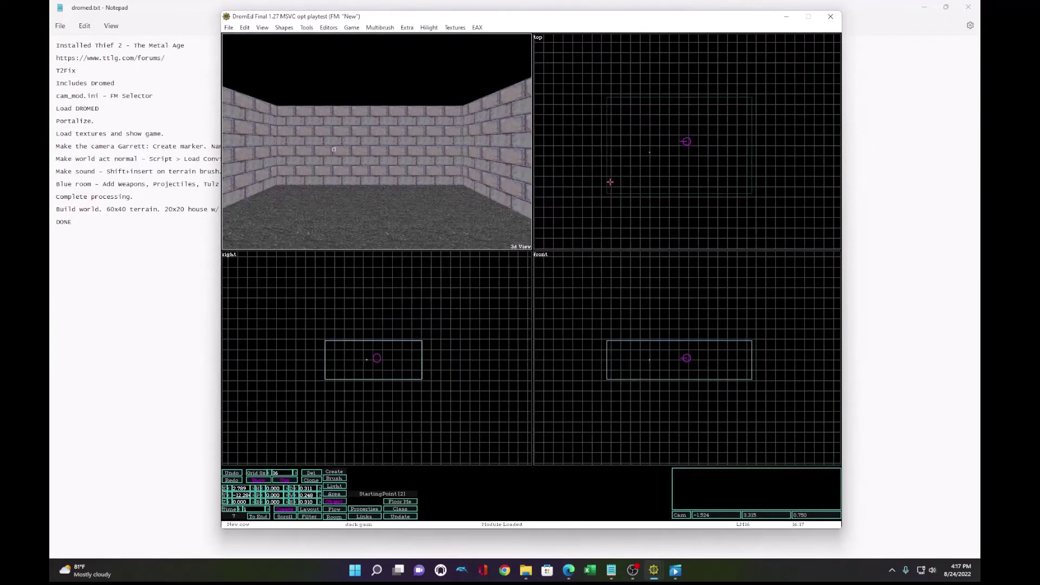
pyautogui.scroll(1, 610, 182)
pyautogui.click(655, 124)
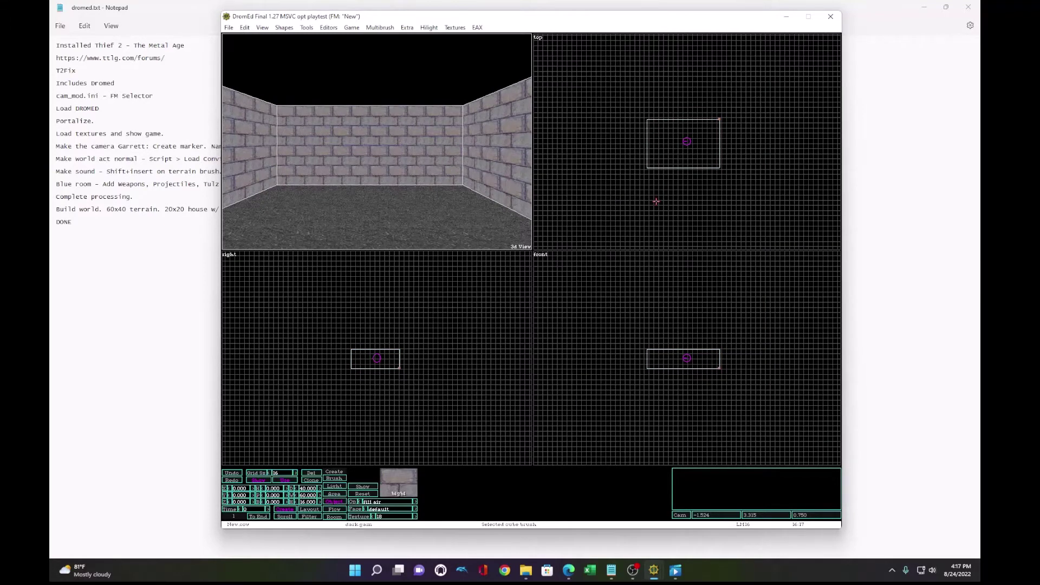
pyautogui.press('shift+Insert')
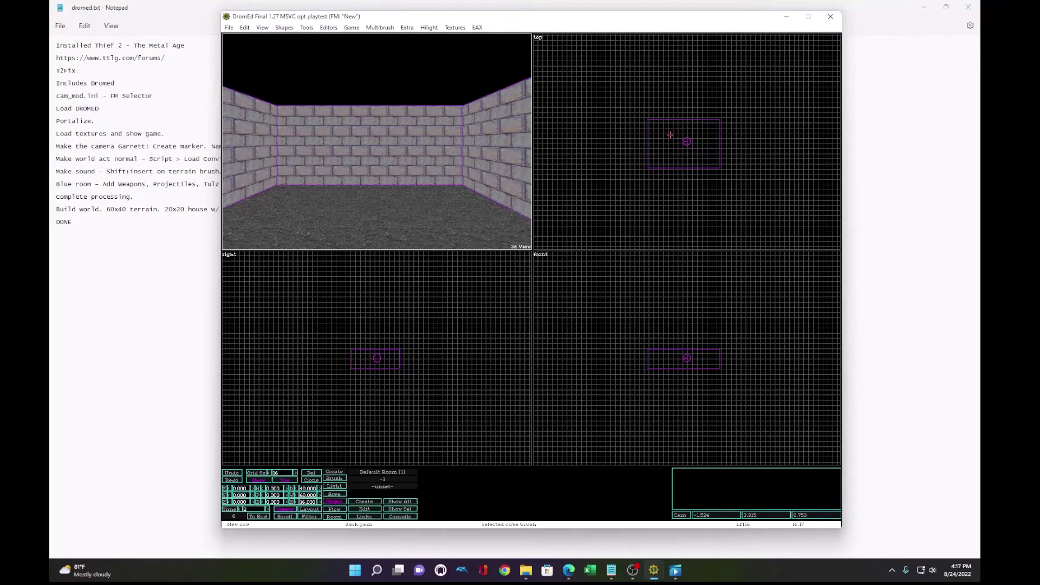
pyautogui.click(307, 28)
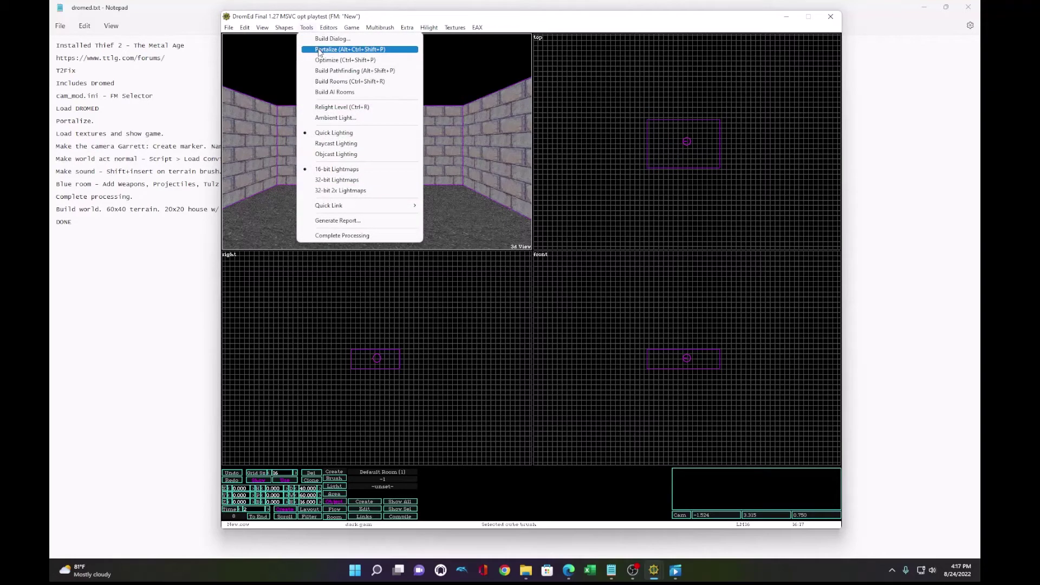
pyautogui.click(327, 83)
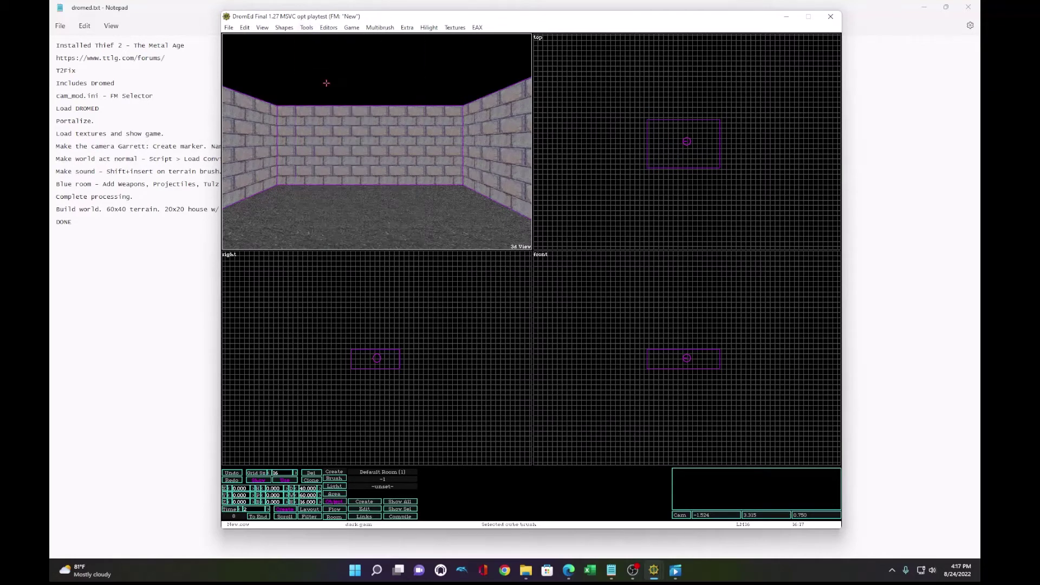
# Step: Test the level in game mode by walking forward and turning both ways, and return to the editor
pyautogui.click(352, 28)
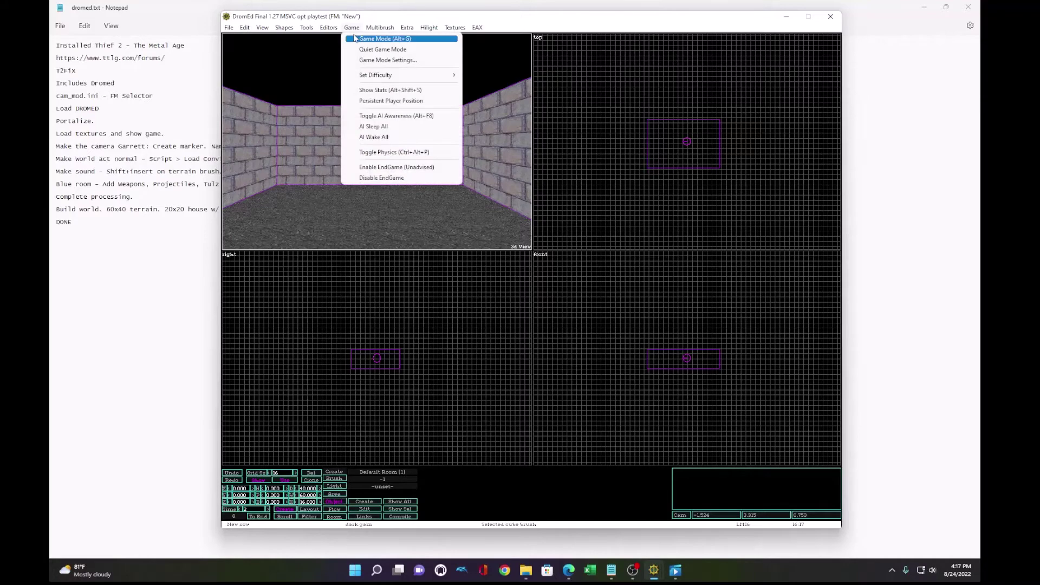
pyautogui.click(358, 39)
pyautogui.press('w')
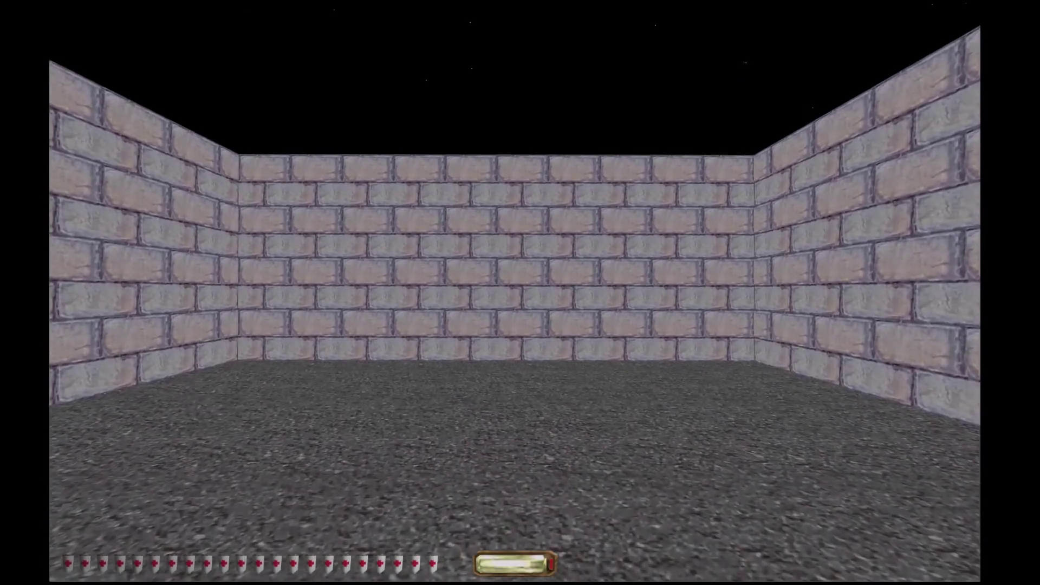
pyautogui.press('Right')
pyautogui.press('Left')
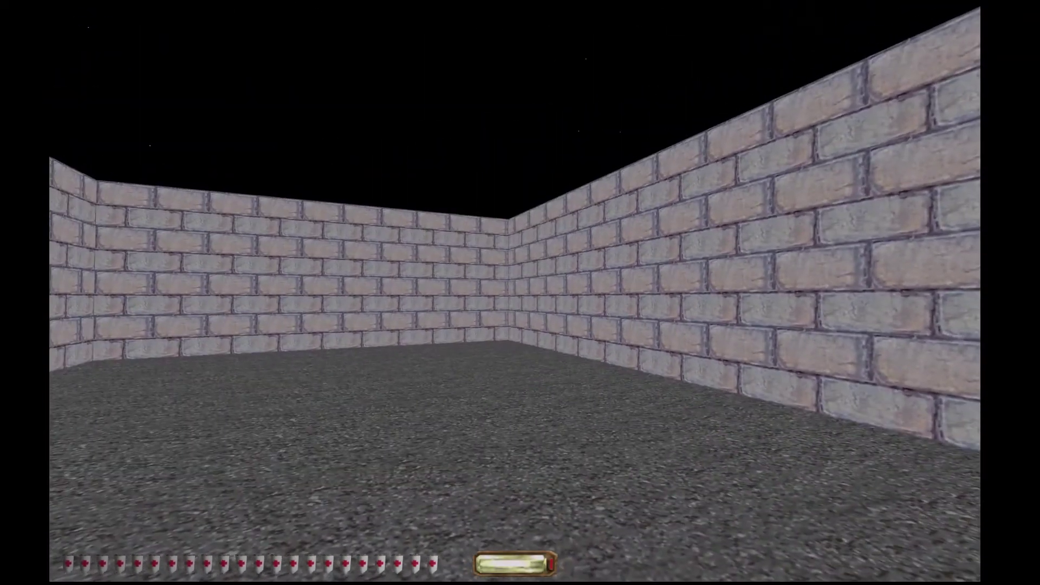
pyautogui.hotkey('alt', 'e')
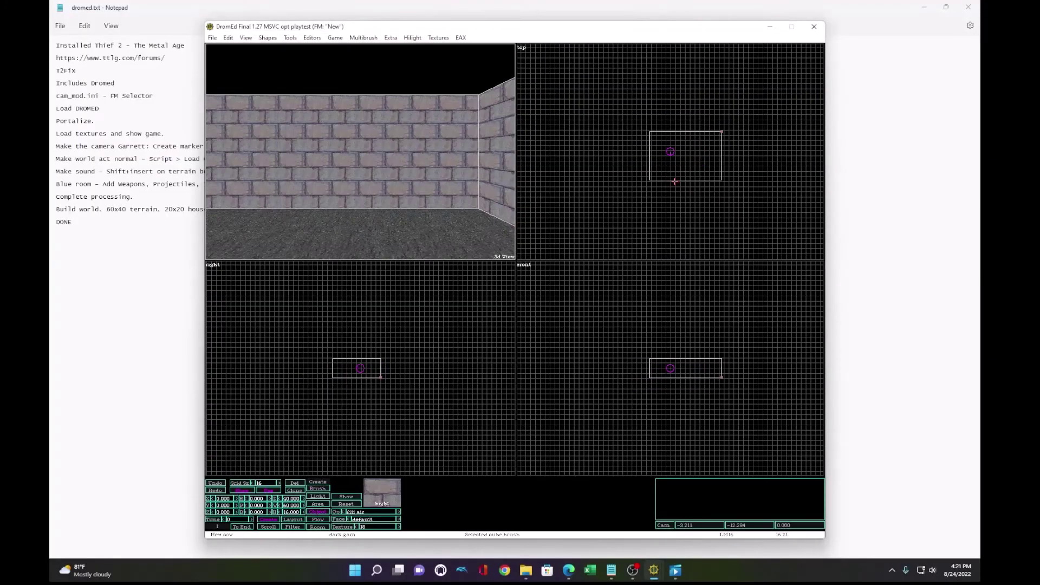
# Step: Clone the room's terrain brush and set the copy's X position to 100
pyautogui.click(674, 177)
pyautogui.click(295, 490)
pyautogui.click(224, 505)
pyautogui.click(230, 498)
pyautogui.write('-1')
pyautogui.press('Return')
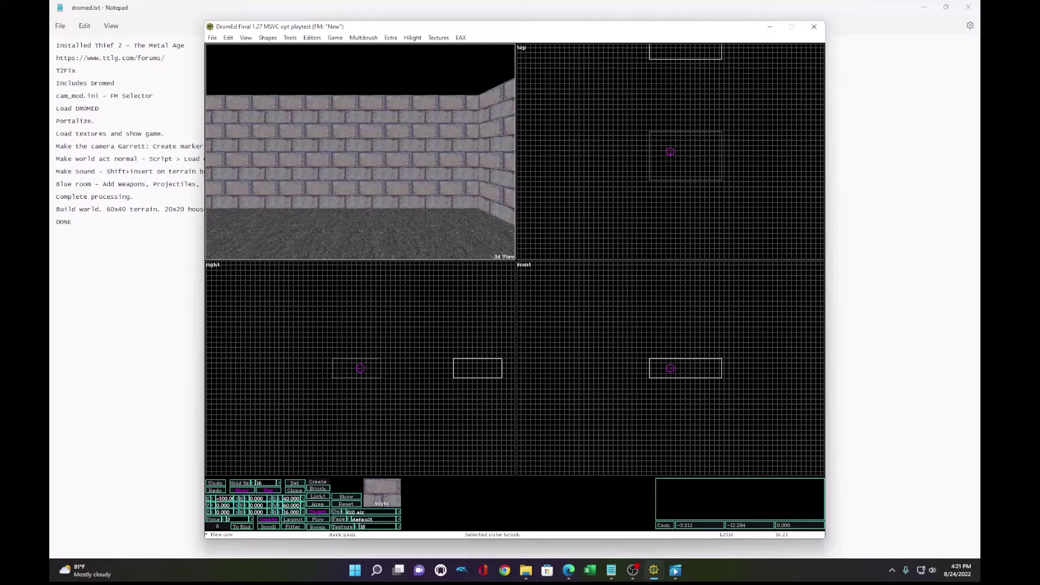
pyautogui.click(220, 498)
pyautogui.write('100')
pyautogui.press('Return')
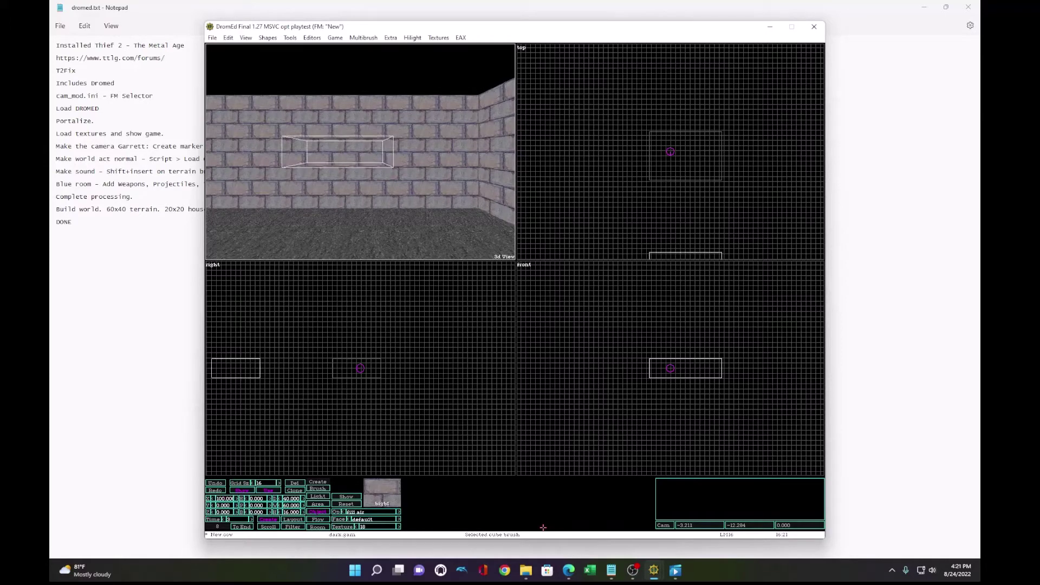
# Step: Add a matching room brush around the cloned terrain brush, portalize the level and place the camera inside the second room
pyautogui.rightClick(702, 214)
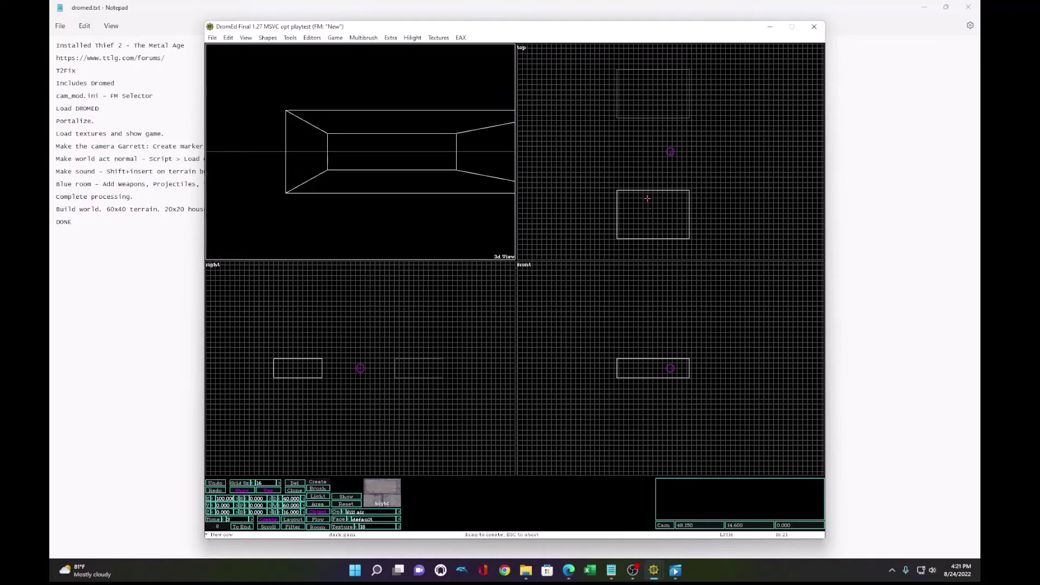
pyautogui.press('shift+Insert')
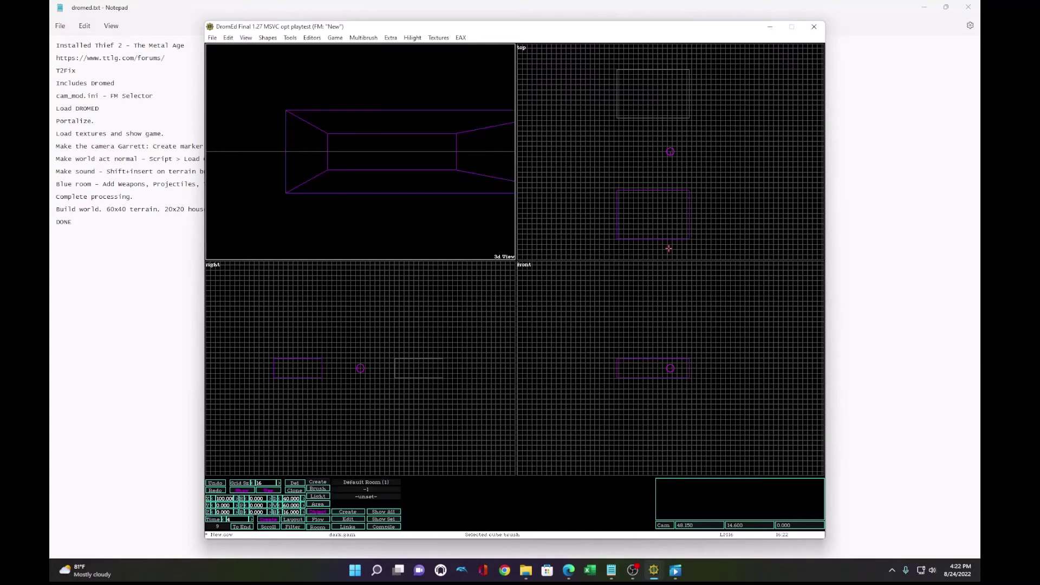
pyautogui.click(289, 39)
pyautogui.click(314, 58)
pyautogui.rightClick(654, 205)
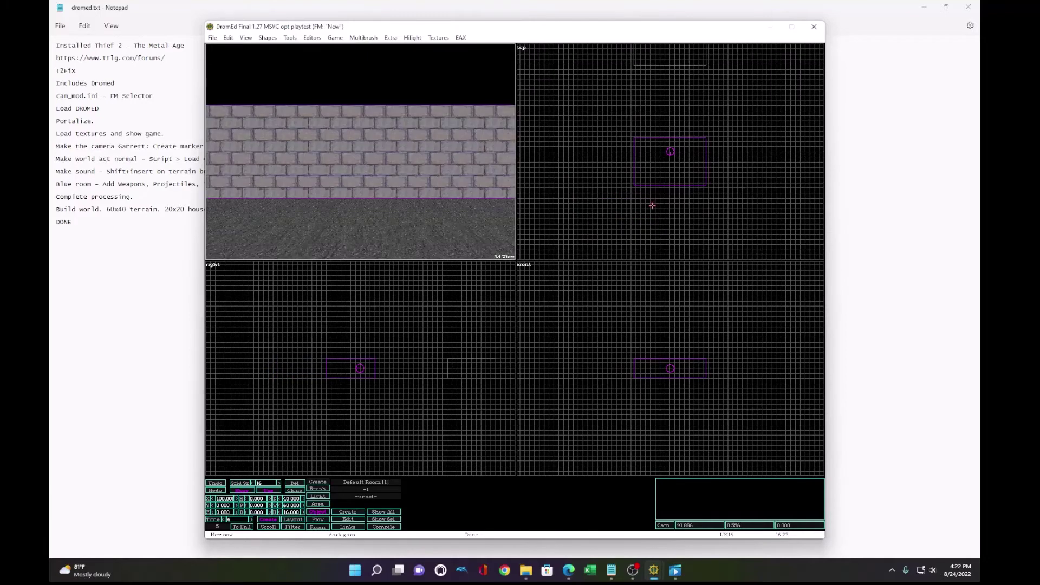
# Step: Apply the bigbl2 texture to the walls, floor and ceiling of the second room, and close the texture palette
pyautogui.hotkey('alt', 't')
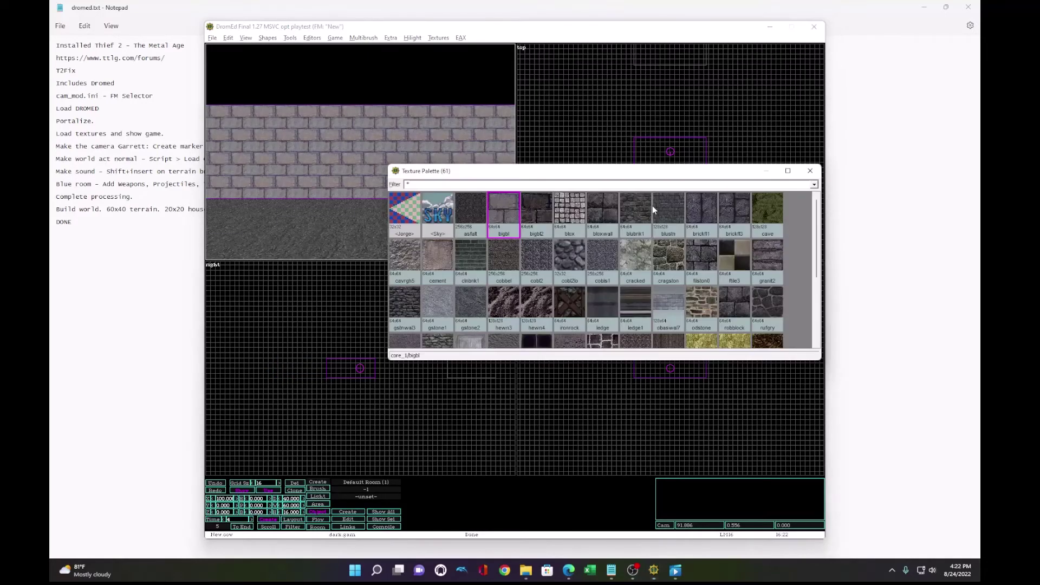
pyautogui.click(536, 210)
pyautogui.click(312, 159)
pyautogui.click(311, 222)
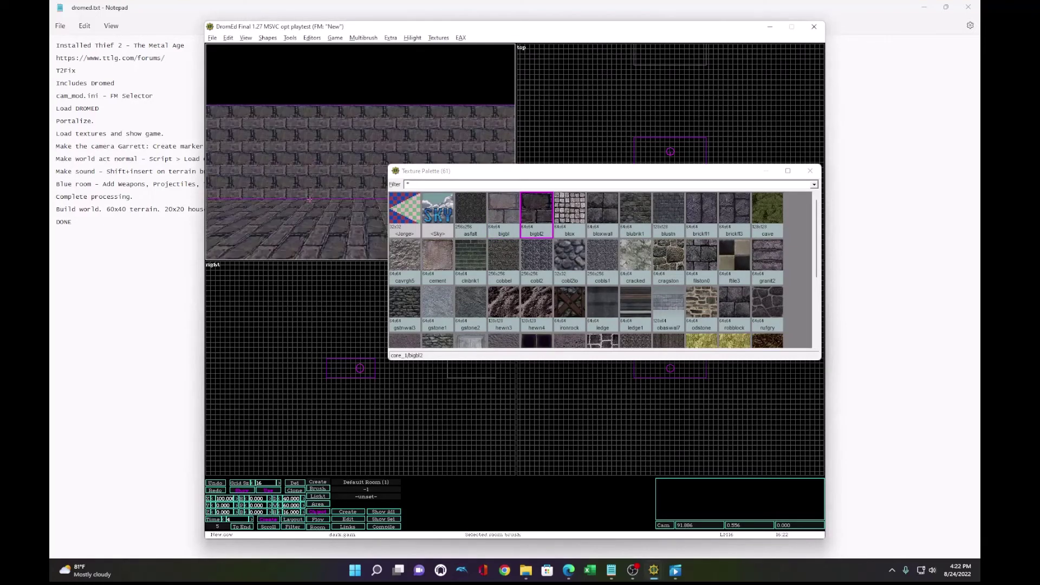
pyautogui.click(311, 94)
pyautogui.press('a')
pyautogui.click(264, 130)
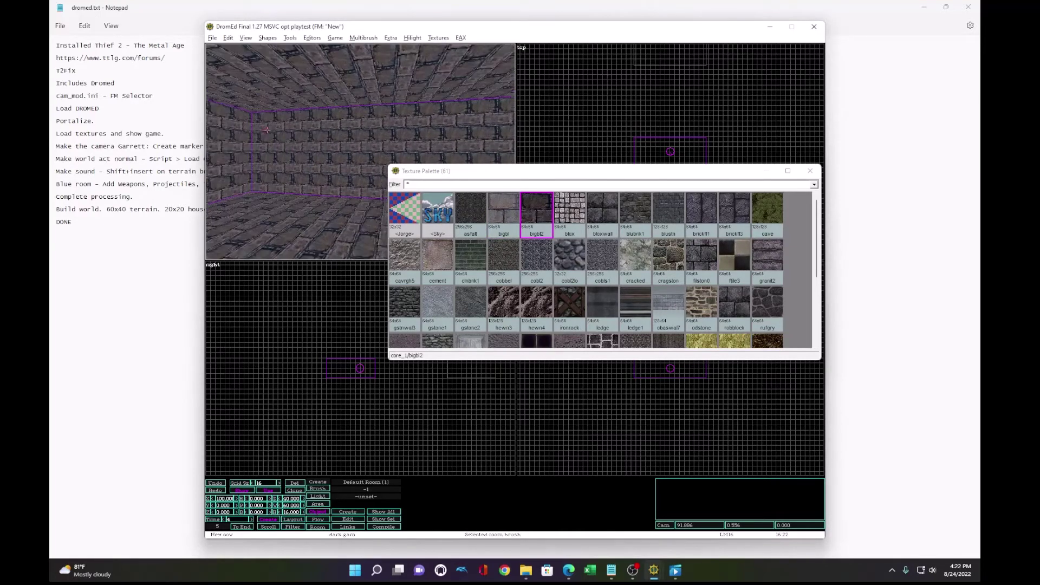
pyautogui.press('a')
pyautogui.click(272, 130)
pyautogui.click(425, 124)
pyautogui.press('a')
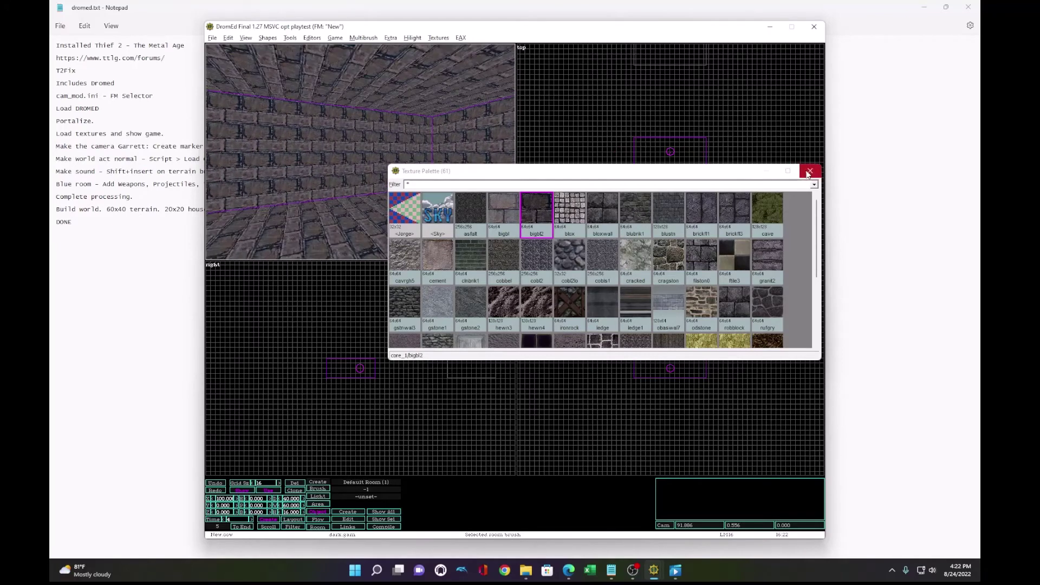
pyautogui.click(808, 171)
pyautogui.press('a')
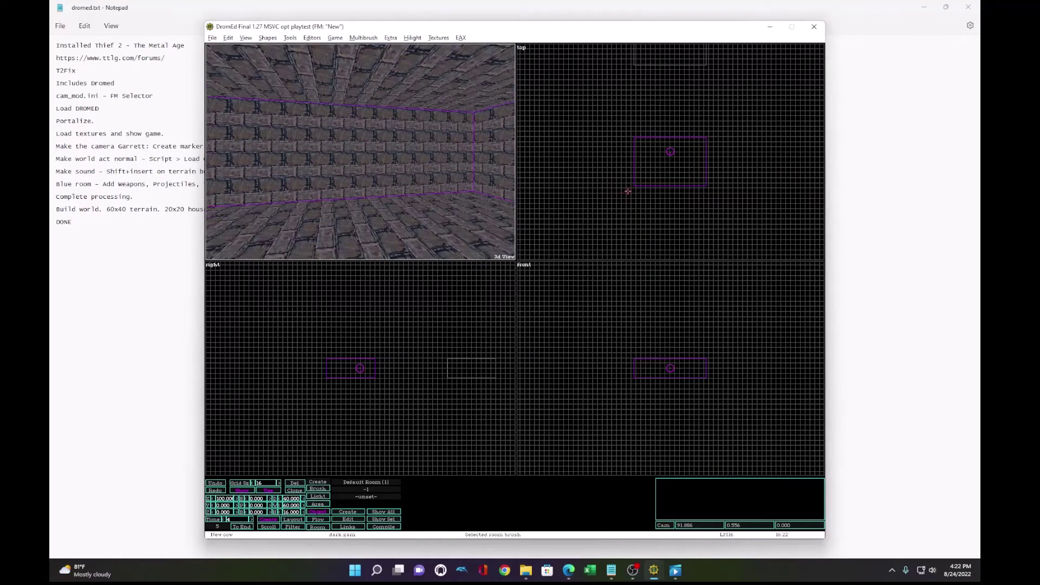
pyautogui.hotkey('shift', 'i')
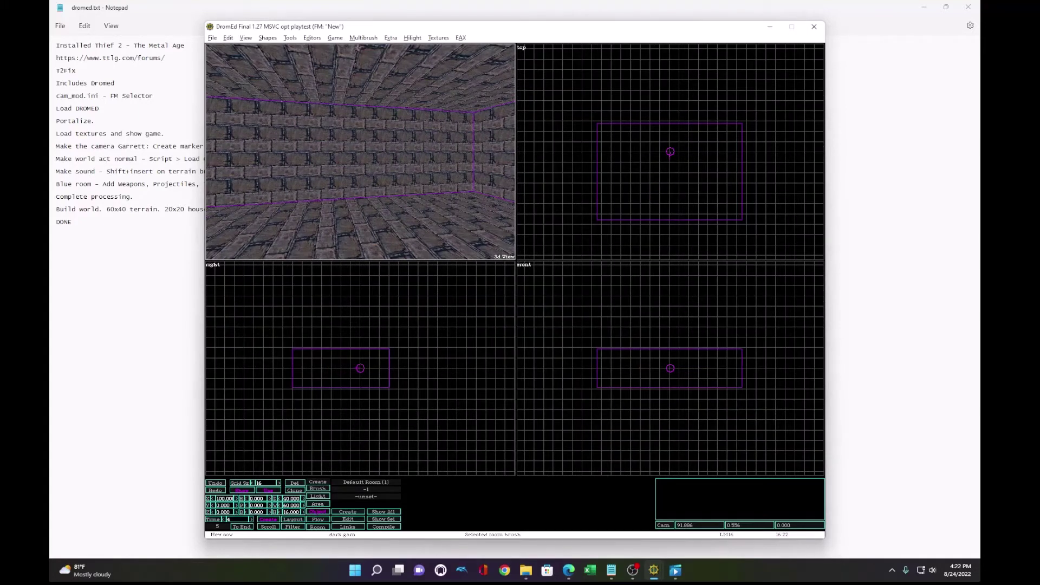
pyautogui.click(336, 38)
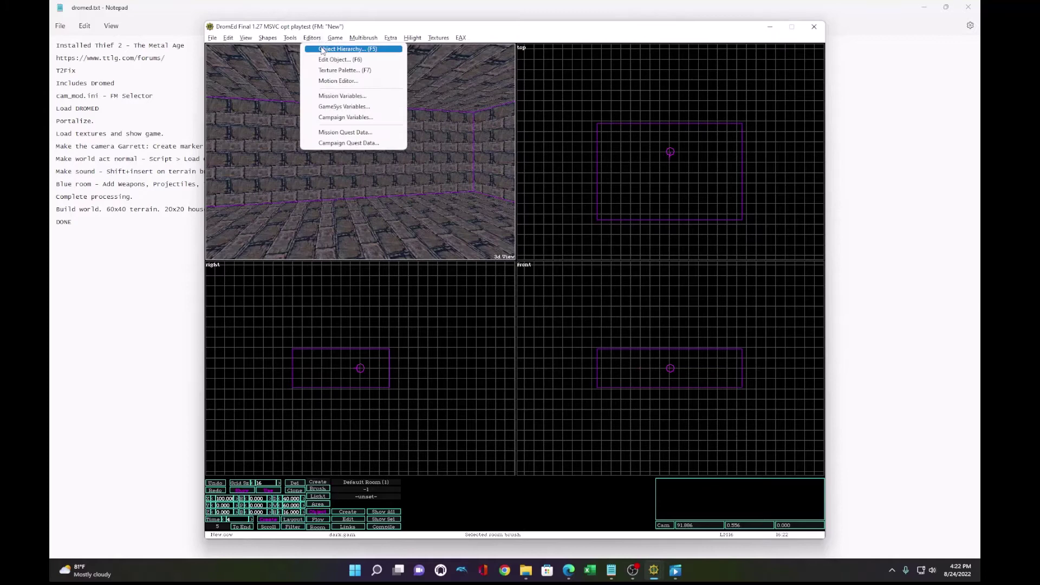
pyautogui.click(322, 49)
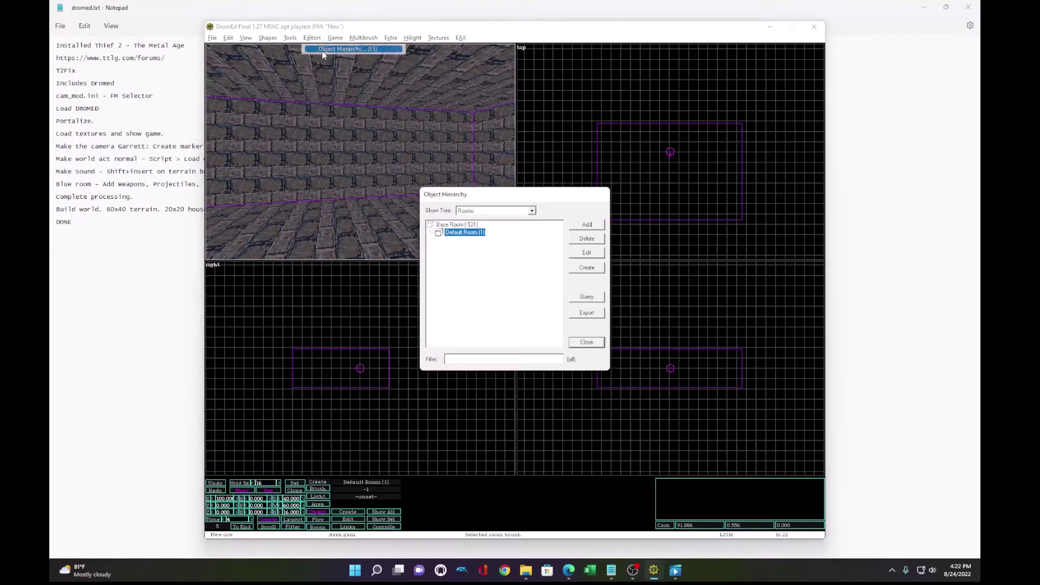
pyautogui.click(583, 342)
# Step: Choose the Sword archetype from the Swords group of the physical Weapon objects as the object to create
pyautogui.click(606, 164)
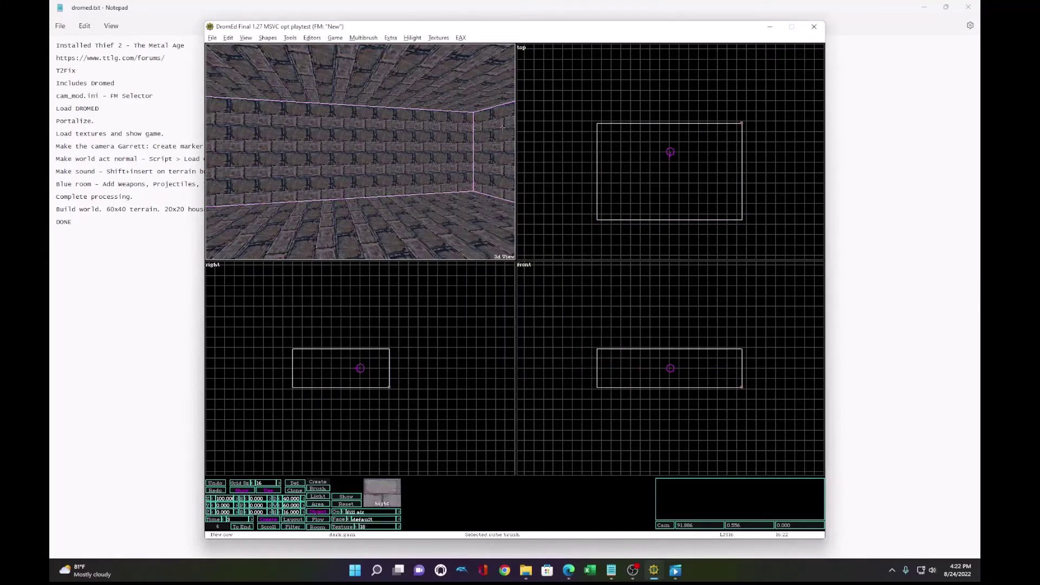
pyautogui.click(312, 38)
pyautogui.click(321, 49)
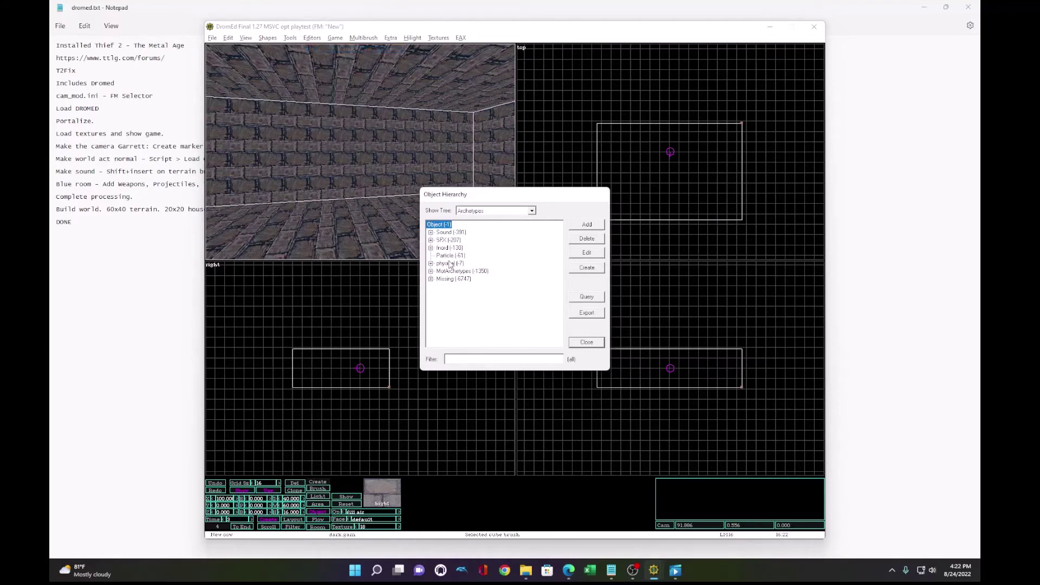
pyautogui.click(431, 264)
pyautogui.moveTo(514, 196); pyautogui.dragTo(388, 189)
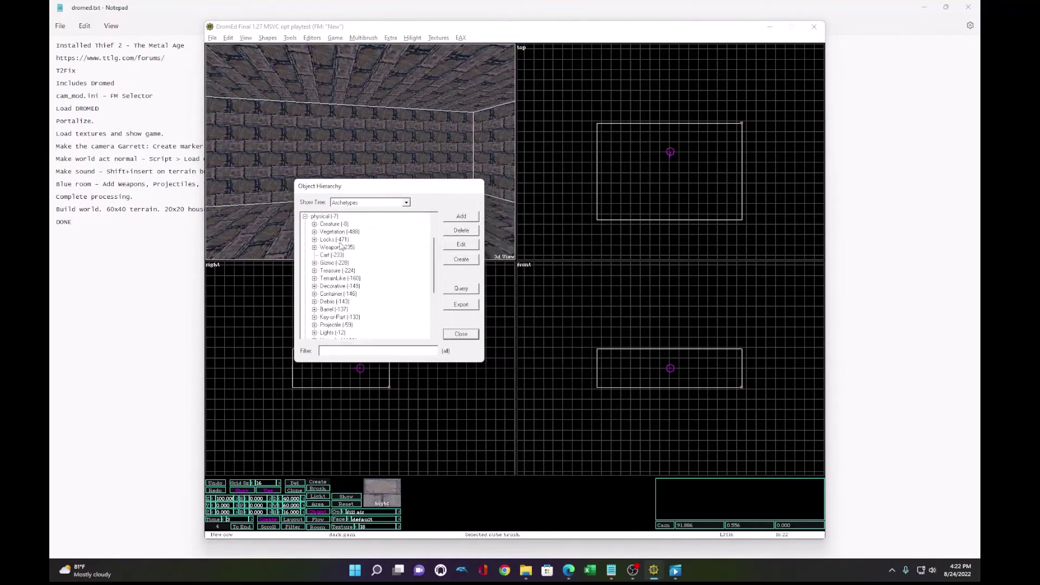
pyautogui.scroll(-1, 321, 238)
pyautogui.click(315, 224)
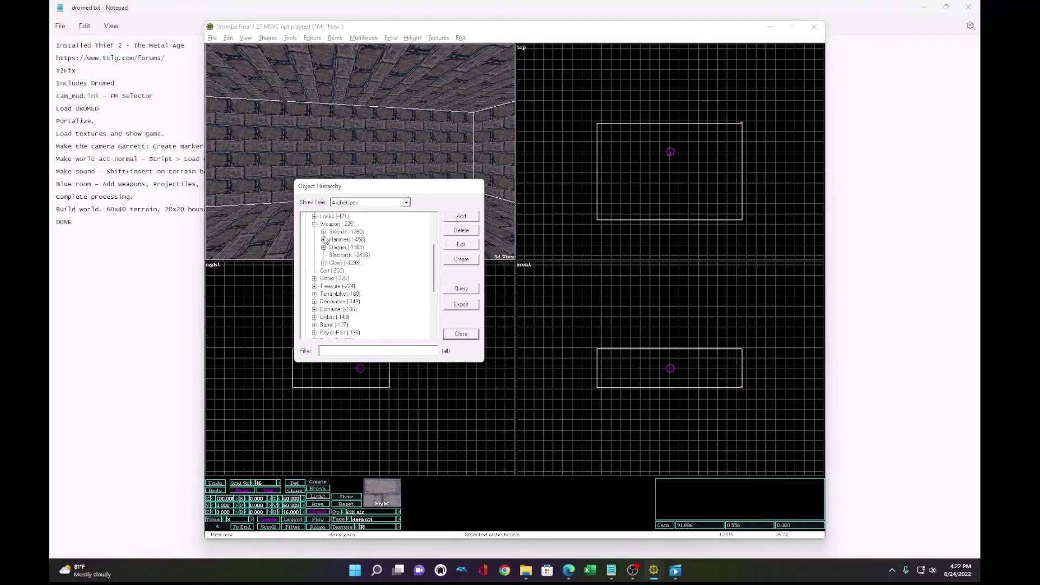
pyautogui.click(323, 232)
pyautogui.click(346, 248)
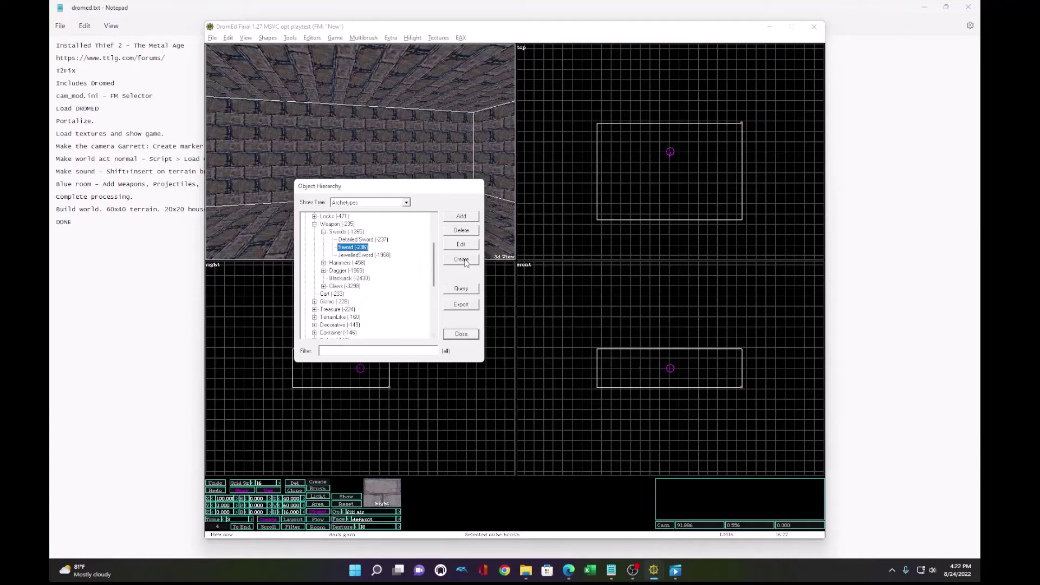
pyautogui.click(461, 260)
# Step: Draw the sword object inside the second room in the top view, a short distance in front of the camera
pyautogui.scroll(2, 625, 172)
pyautogui.scroll(-1, 616, 190)
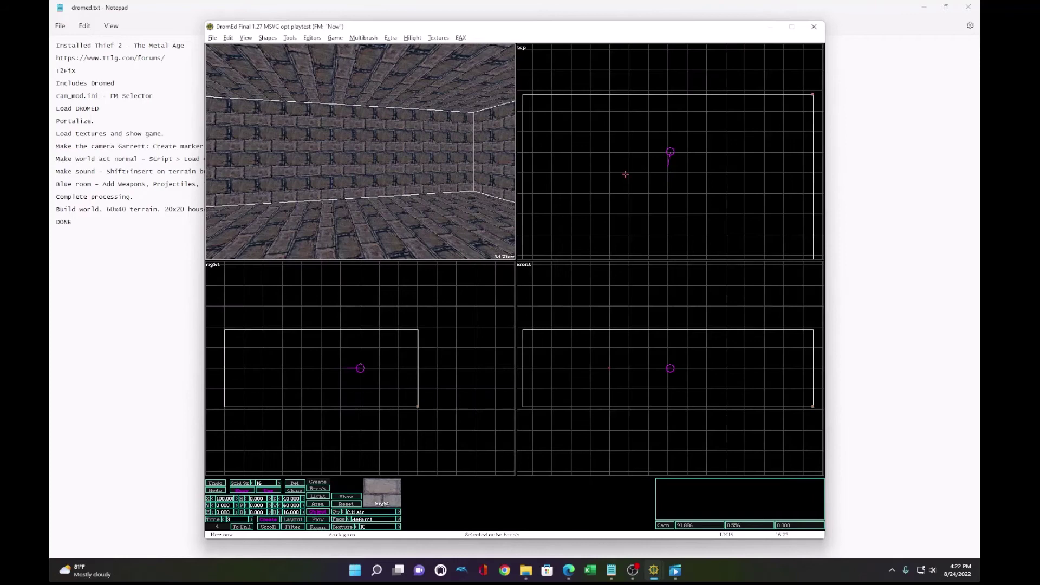
pyautogui.press('Right')
pyautogui.press('x')
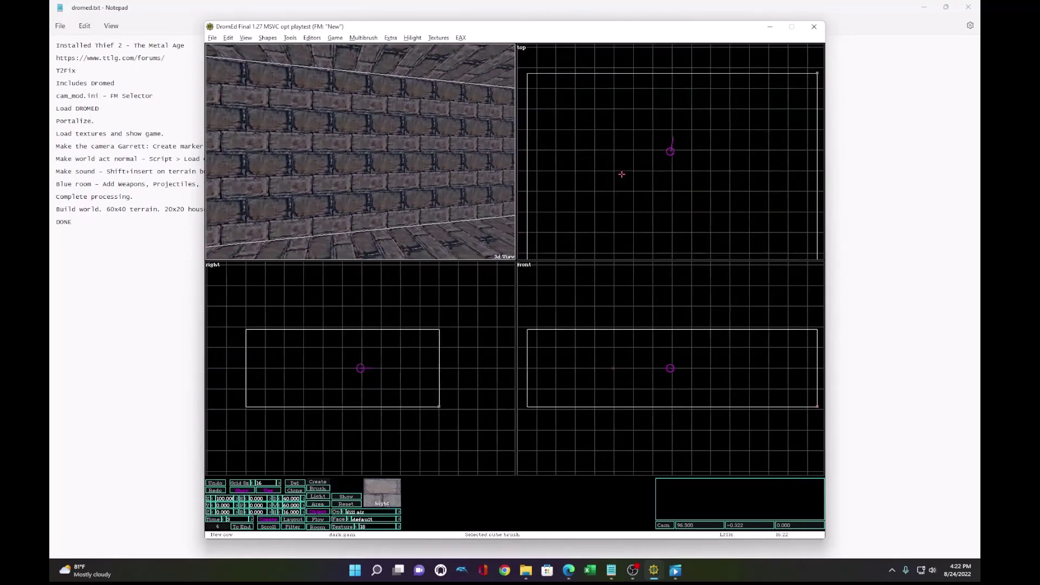
pyautogui.press('a')
pyautogui.press('Insert')
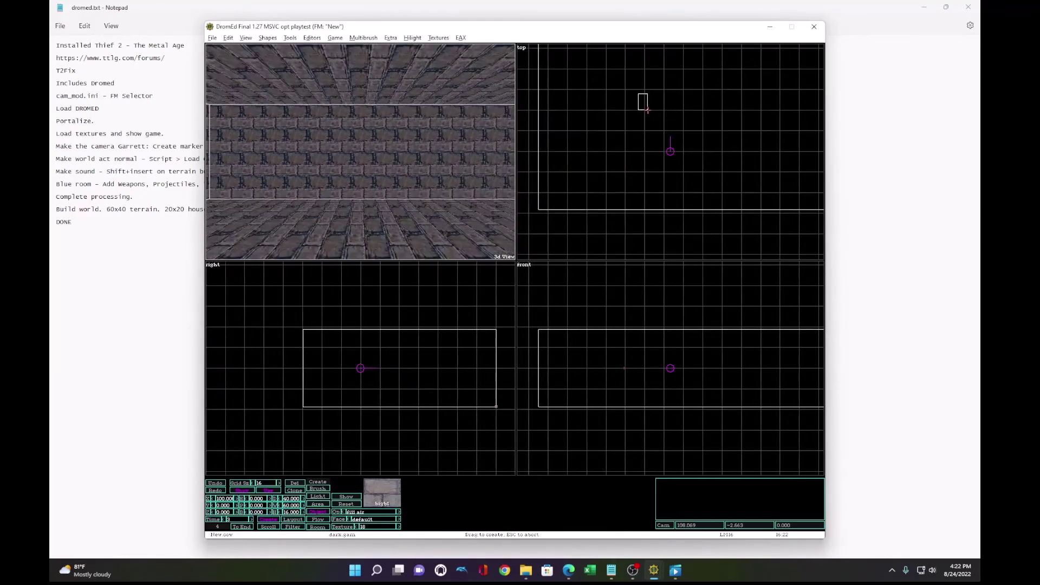
pyautogui.press('w')
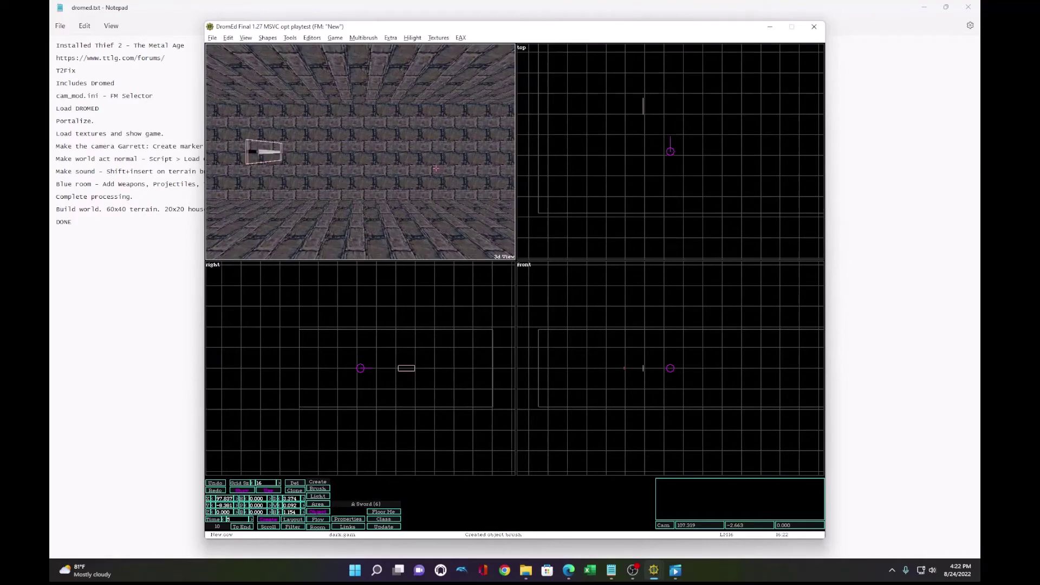
pyautogui.press('a')
# Step: Create a Blackjack from the Weapon archetypes and place it beside the sword in the second room
pyautogui.click(312, 38)
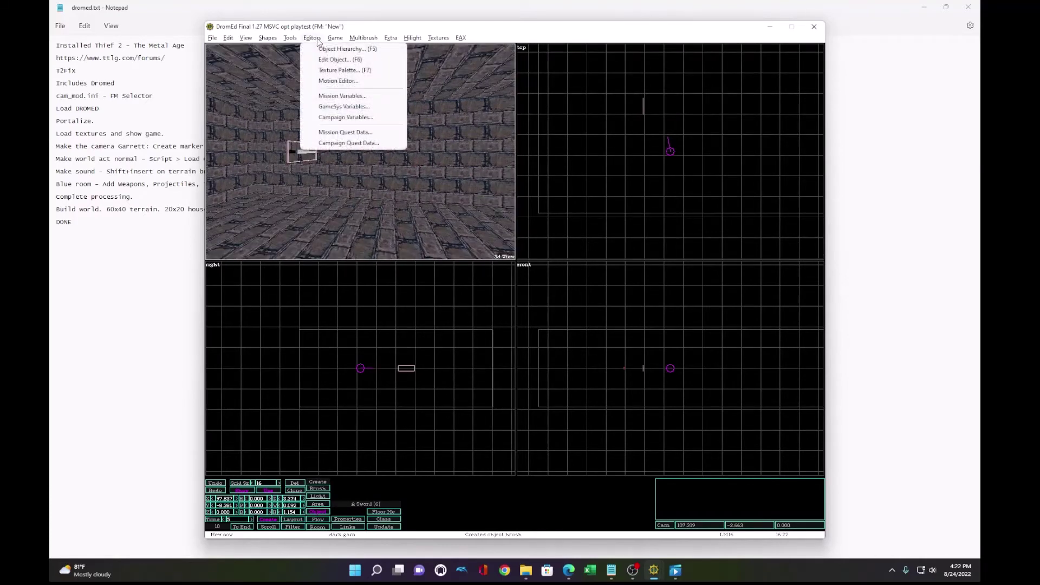
pyautogui.click(332, 48)
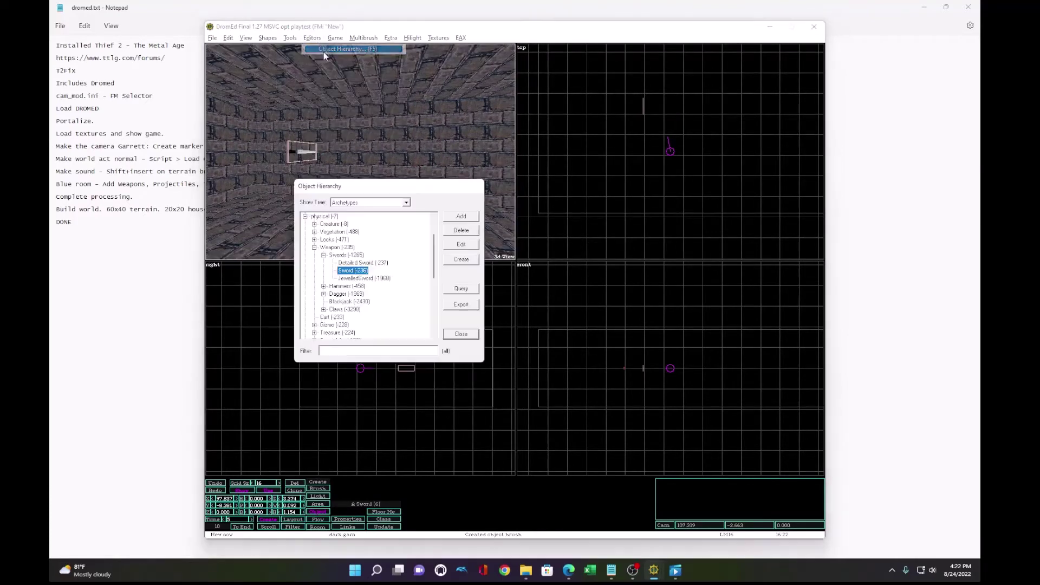
pyautogui.click(331, 302)
pyautogui.click(459, 260)
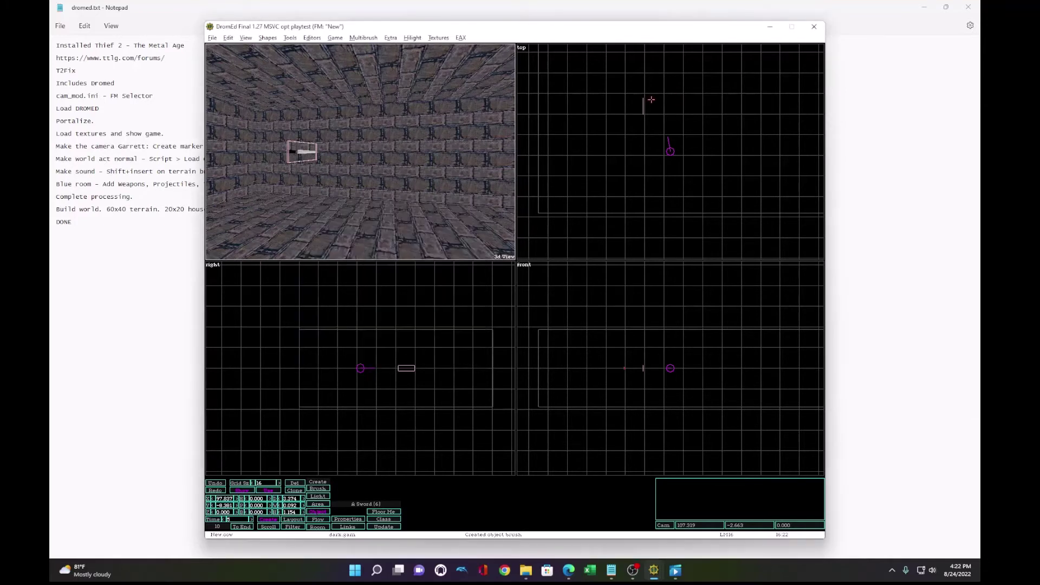
pyautogui.press('Insert')
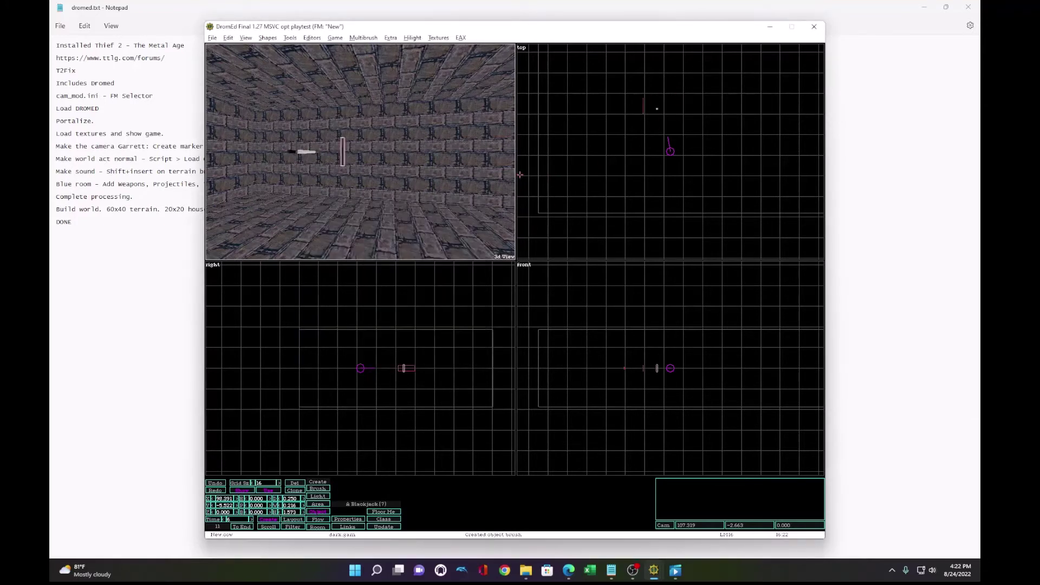
# Step: Create a broadhead arrow from the Projectile archetypes and place it in line with the sword and blackjack
pyautogui.click(319, 37)
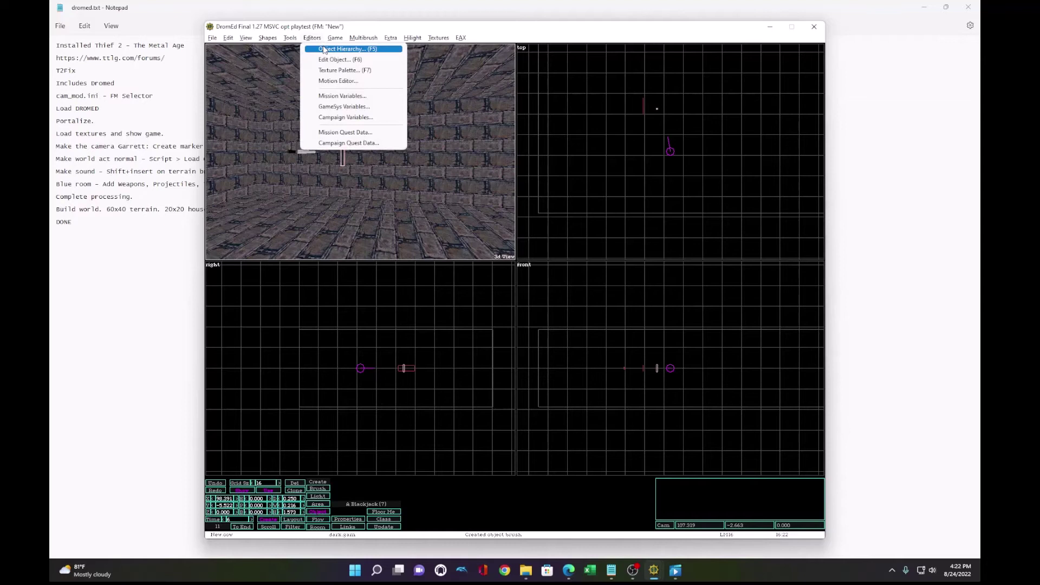
pyautogui.click(324, 48)
pyautogui.scroll(-1, 367, 245)
pyautogui.click(314, 225)
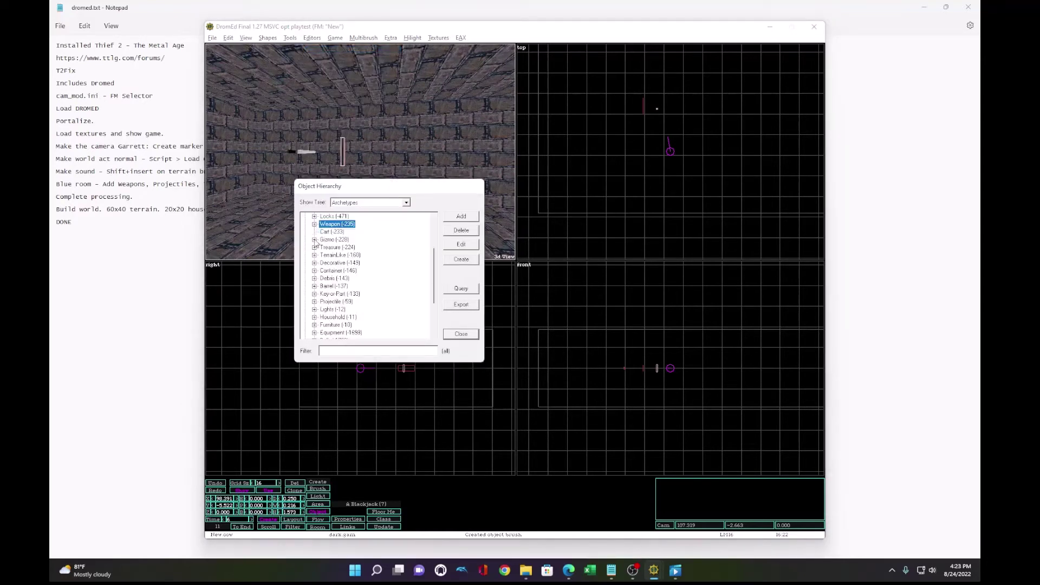
pyautogui.click(314, 301)
pyautogui.scroll(-3, 327, 287)
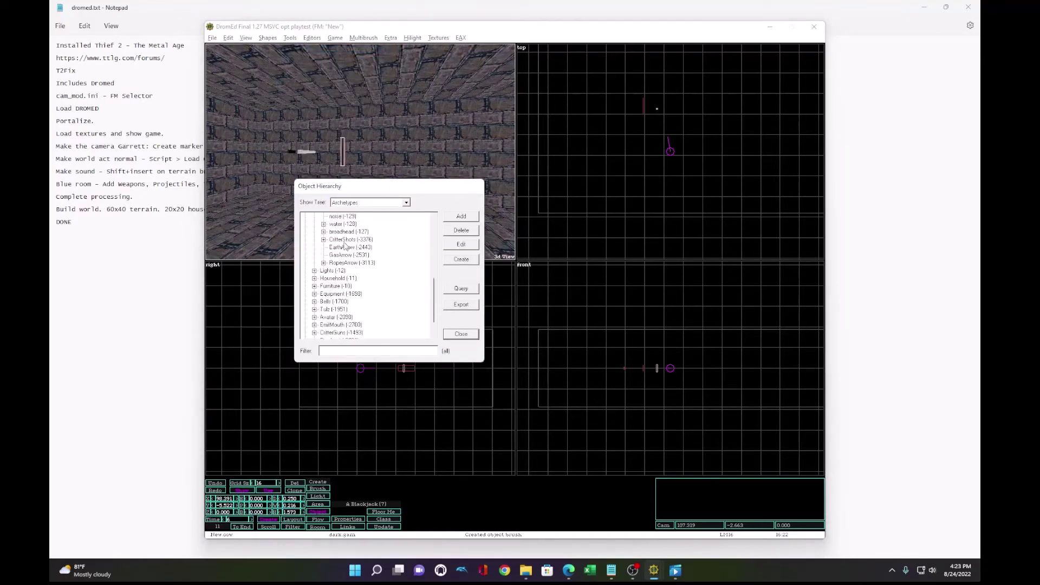
pyautogui.click(324, 233)
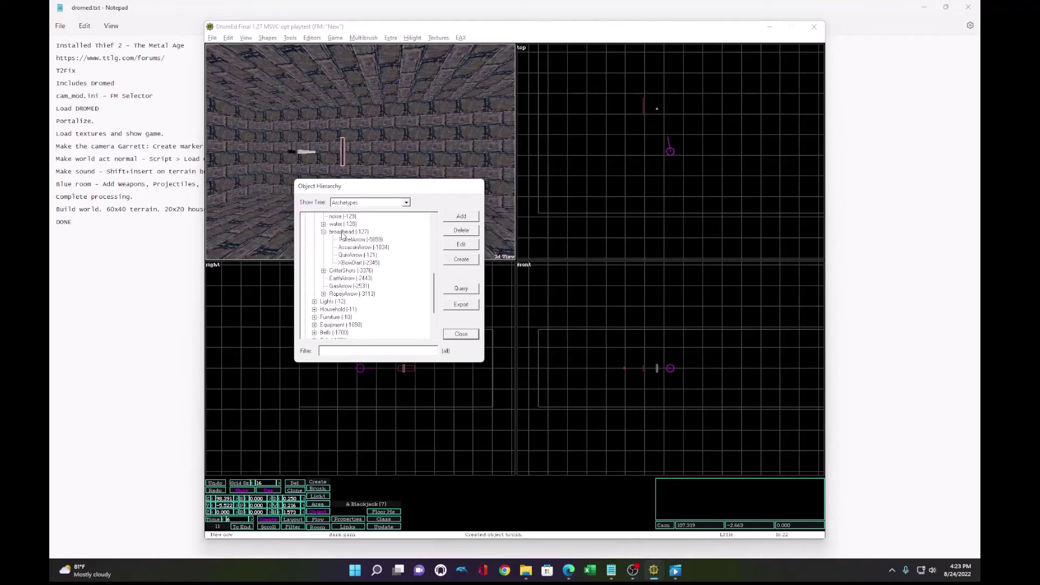
pyautogui.click(341, 232)
pyautogui.click(453, 260)
pyautogui.press('Insert')
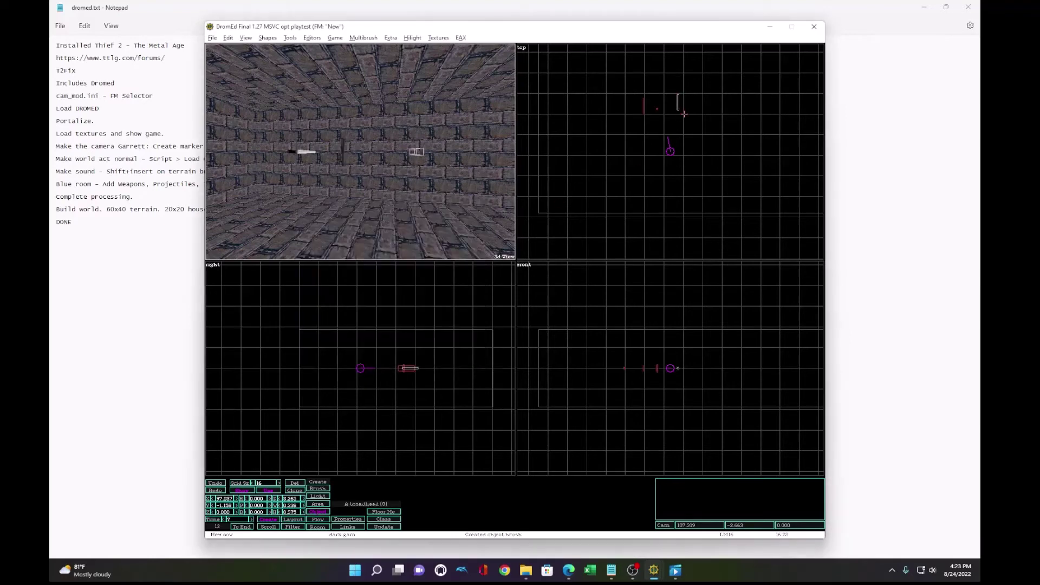
# Step: Add the Engine Features Stack Count property to the broadhead arrow with a value of 5
pyautogui.press('d')
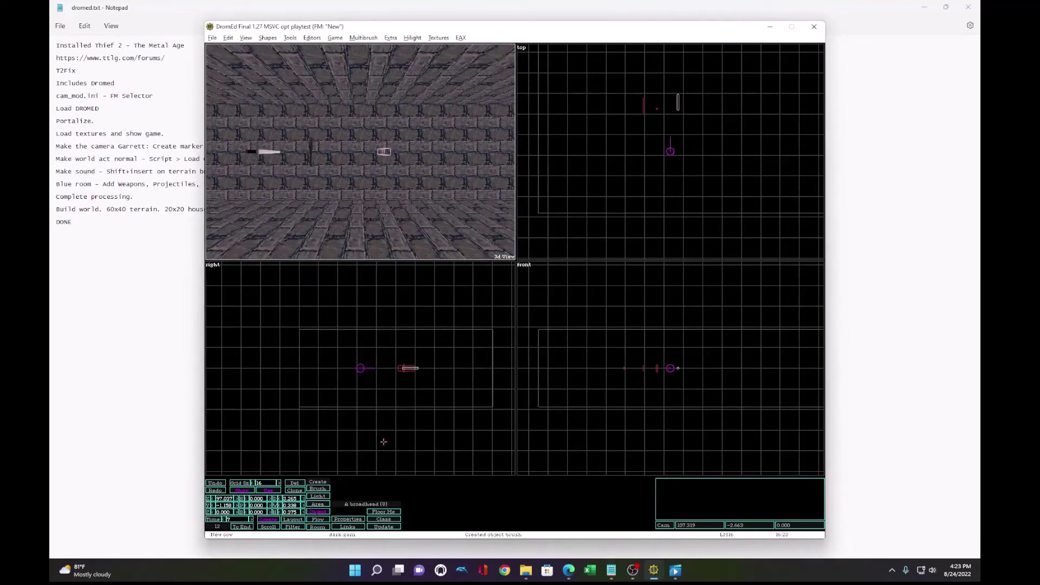
pyautogui.click(358, 519)
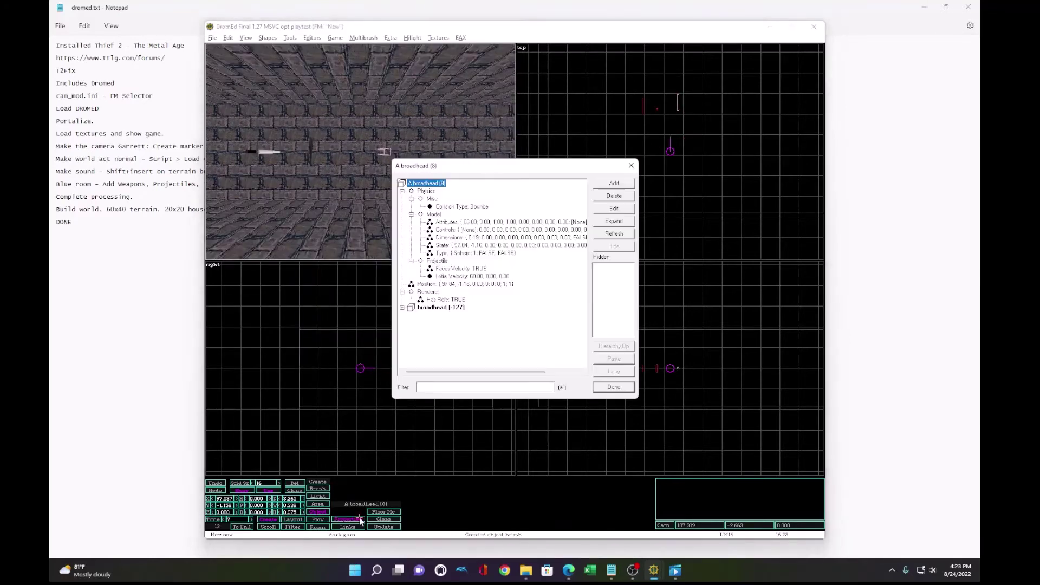
pyautogui.click(608, 186)
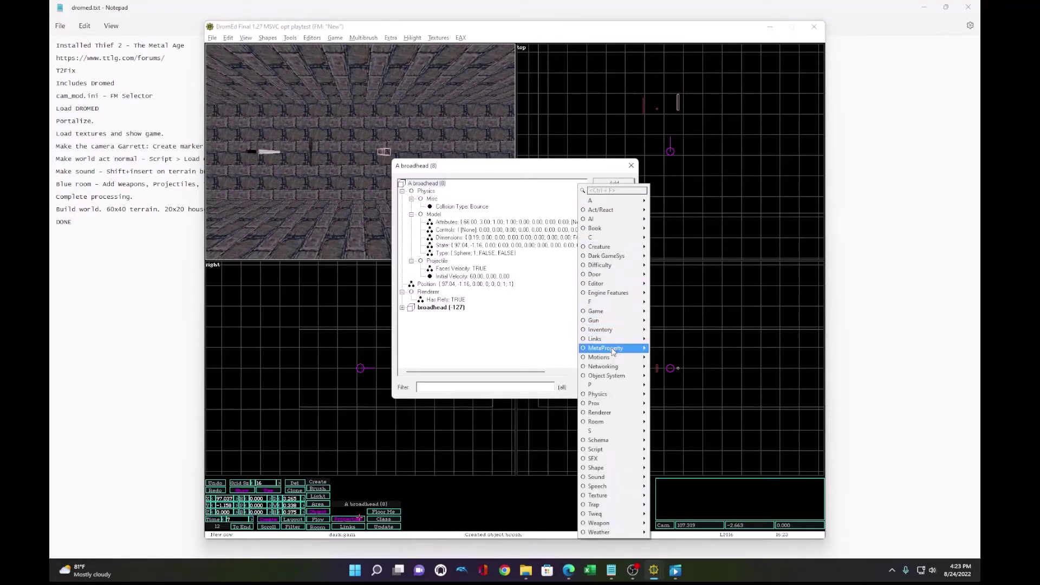
pyautogui.moveTo(613, 339)
pyautogui.moveTo(611, 293)
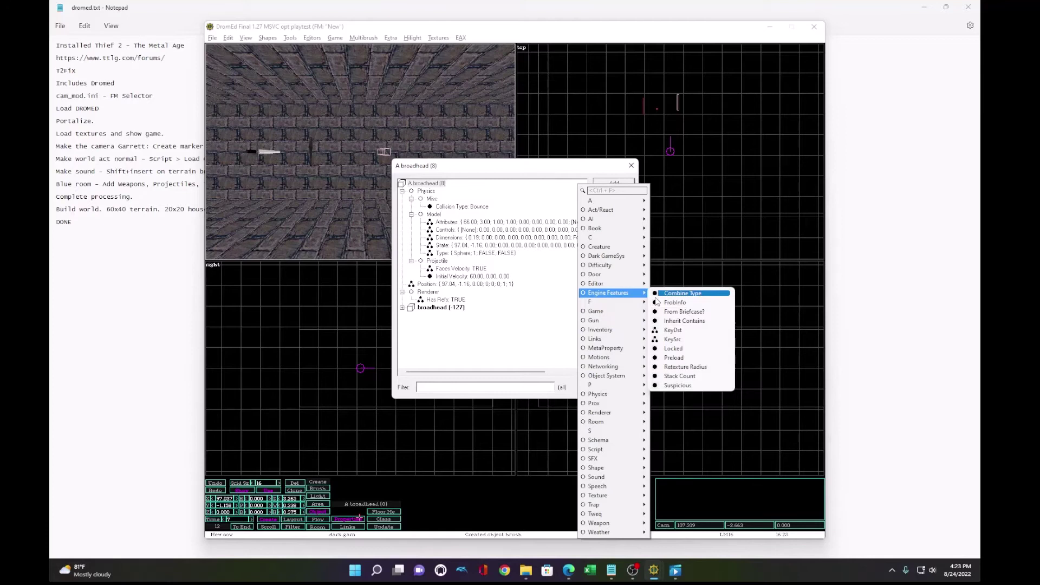
pyautogui.click(682, 376)
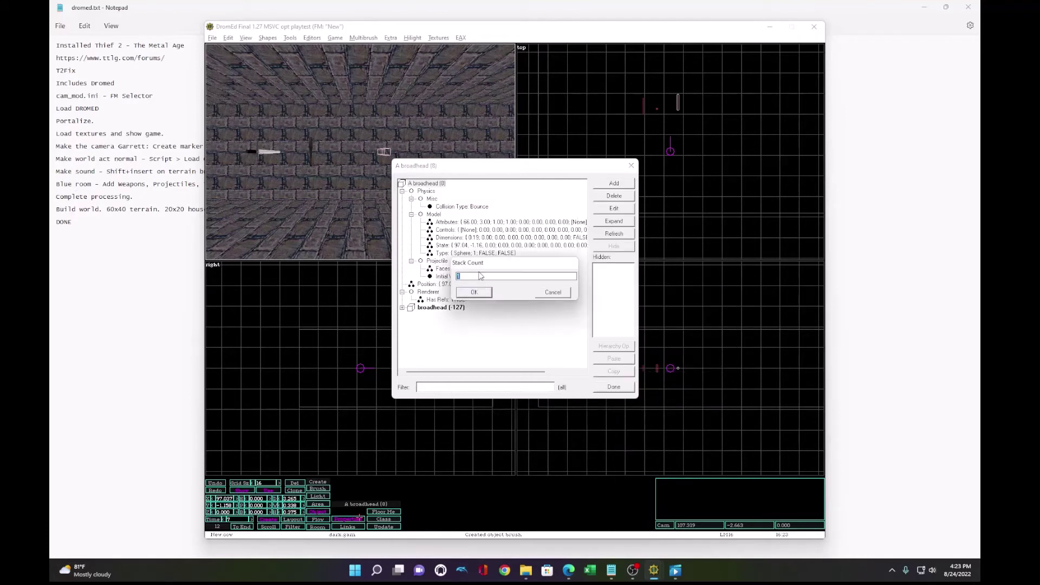
pyautogui.write('5')
pyautogui.click(459, 292)
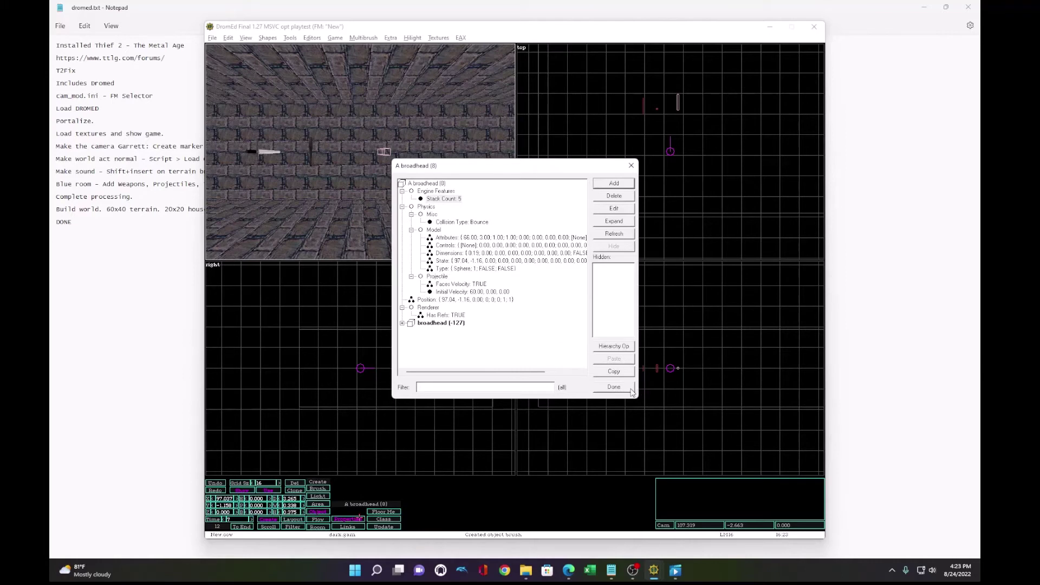
pyautogui.click(614, 387)
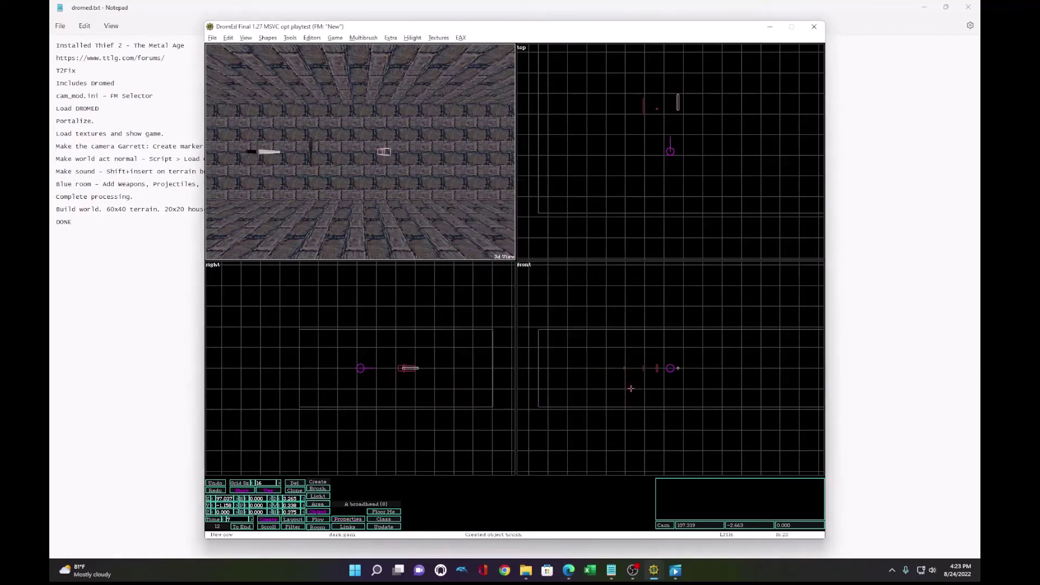
# Step: Create a water arrow from the Projectile archetypes, place it beside the broadhead, and view its properties without adding any
pyautogui.click(323, 40)
pyautogui.click(370, 95)
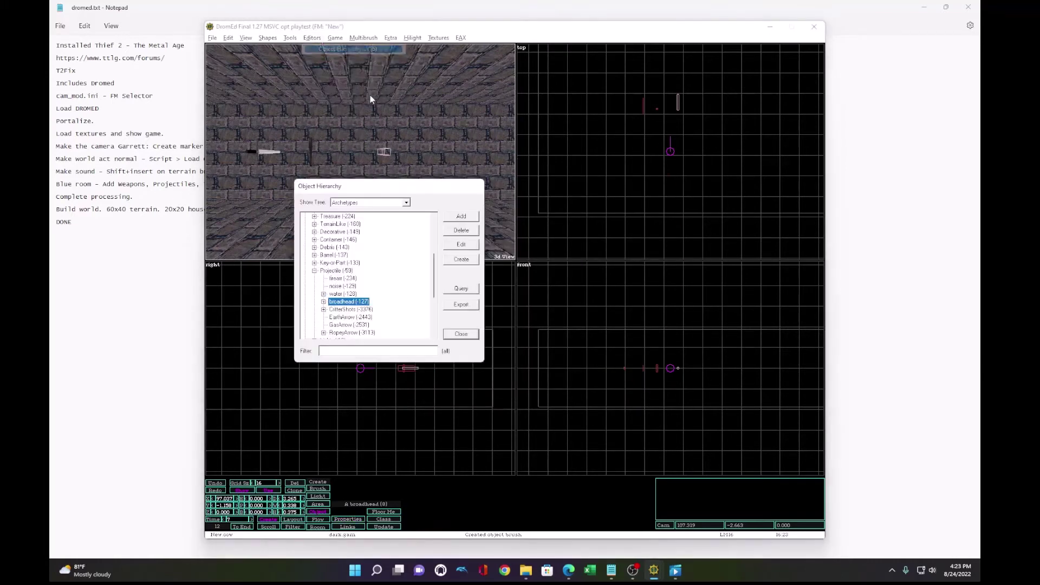
pyautogui.click(324, 294)
pyautogui.click(343, 296)
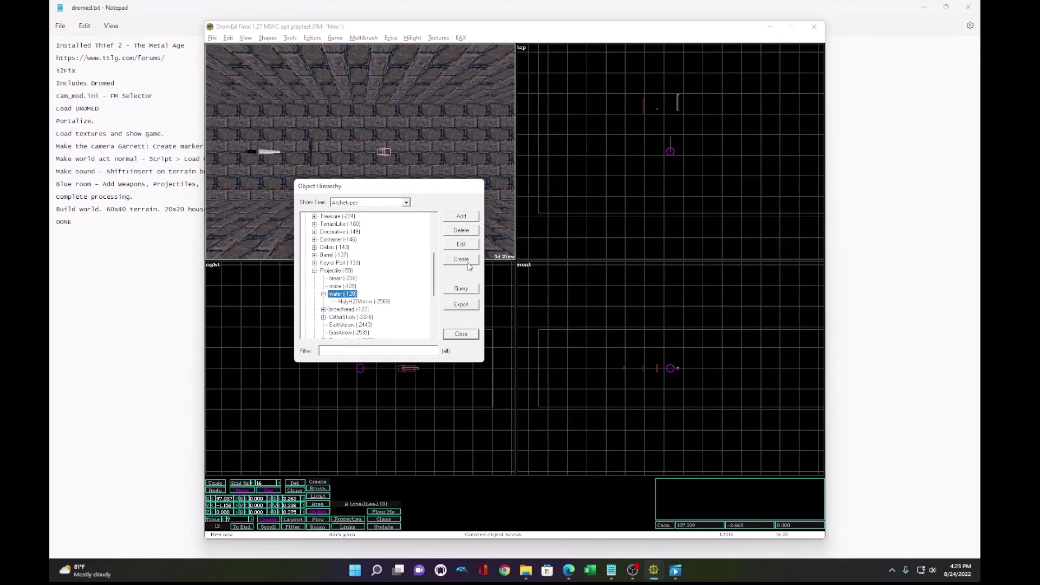
pyautogui.click(467, 263)
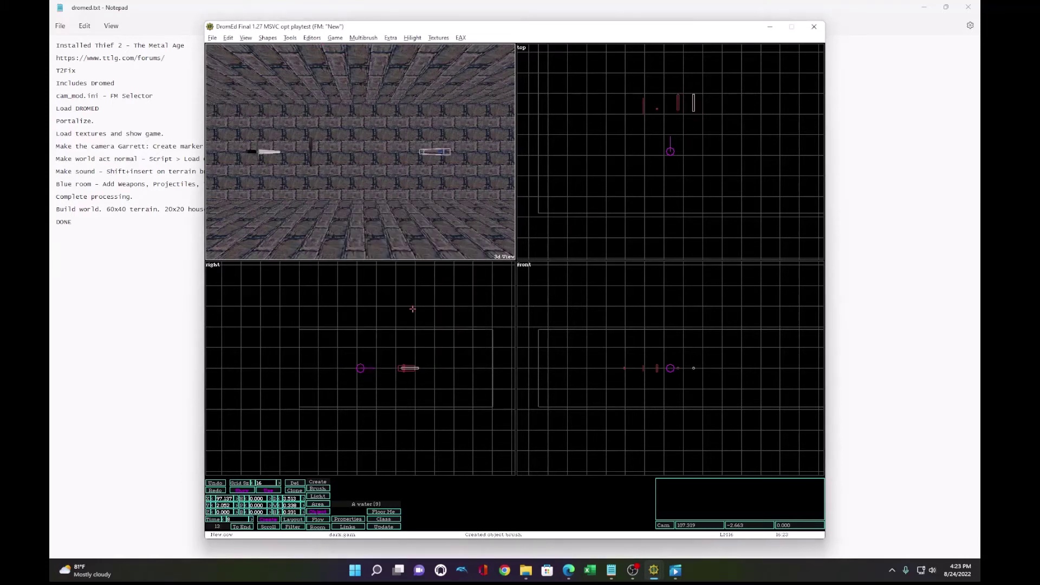
pyautogui.click(348, 519)
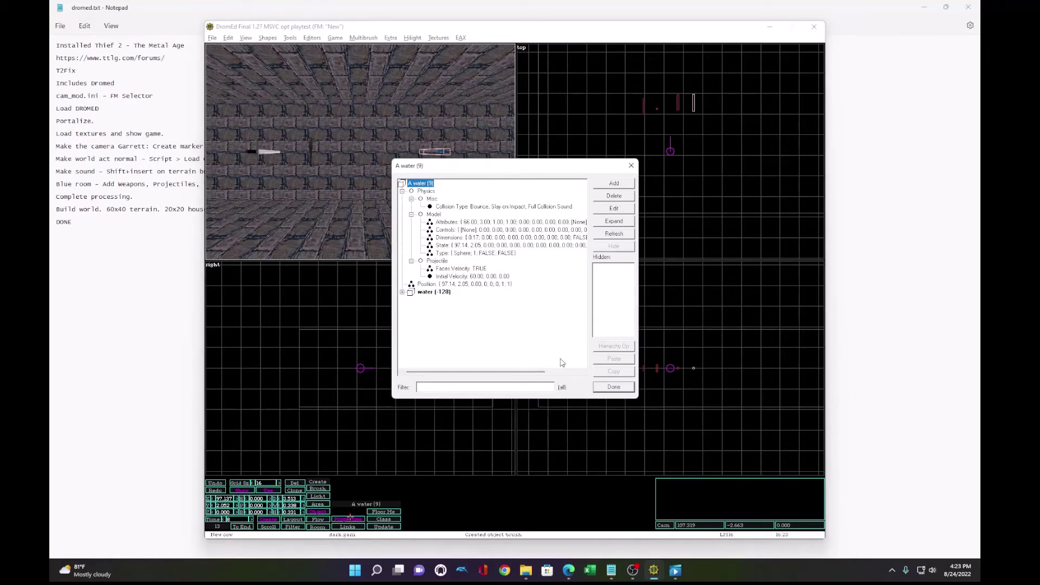
pyautogui.click(602, 386)
# Step: Create the first lockpick variant from the LockPick archetypes and place it beside the water arrow
pyautogui.click(307, 40)
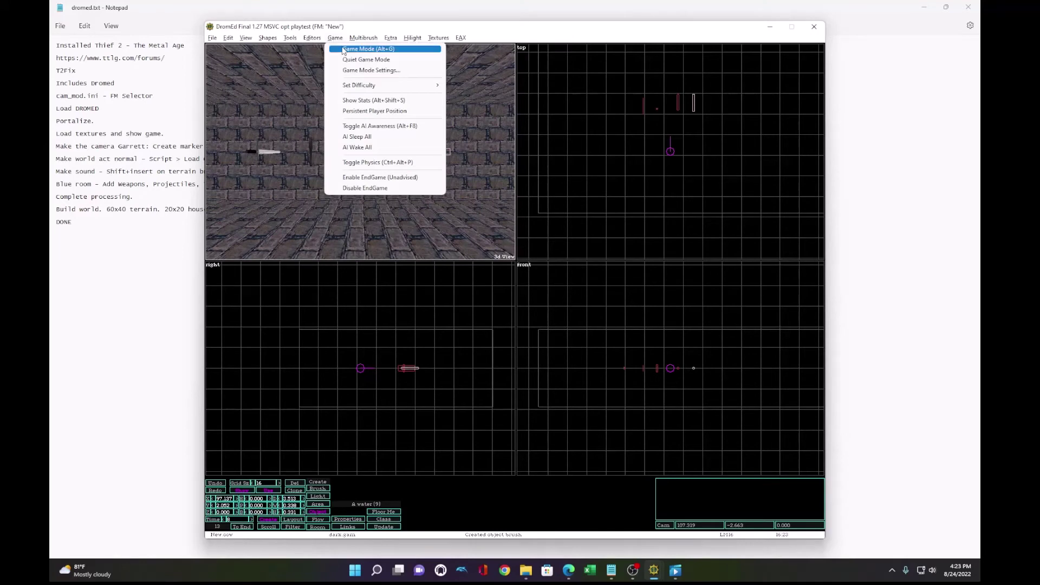
pyautogui.click(355, 49)
pyautogui.press('Left')
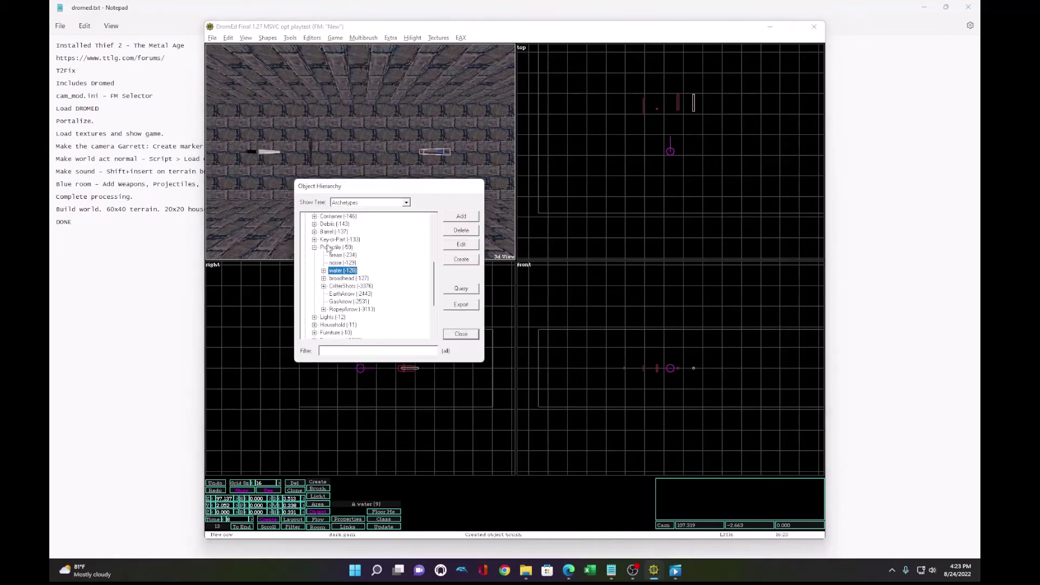
pyautogui.press('Left')
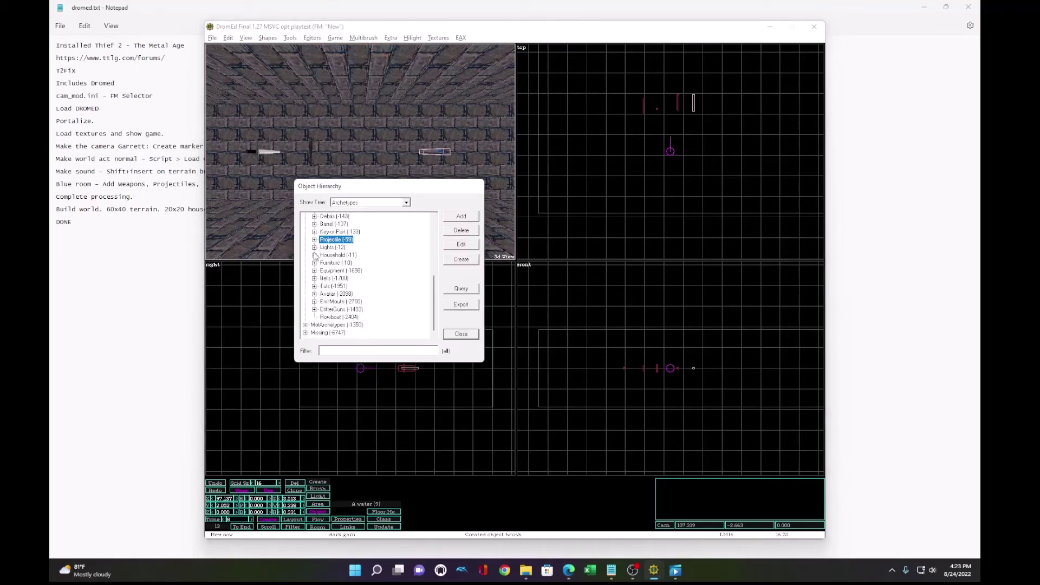
pyautogui.click(314, 286)
pyautogui.scroll(-1, 319, 294)
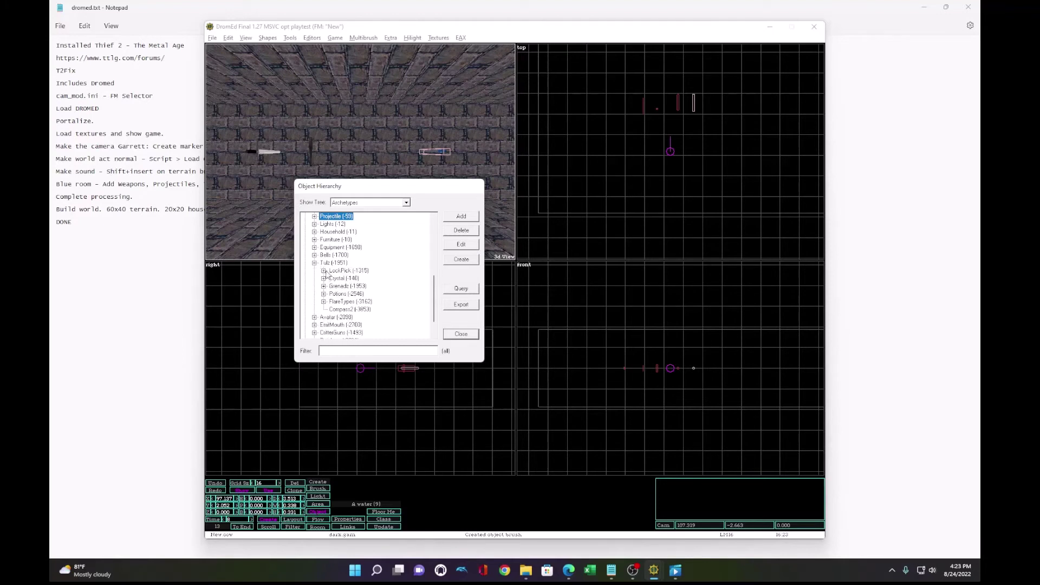
pyautogui.click(324, 270)
pyautogui.click(355, 279)
pyautogui.click(455, 263)
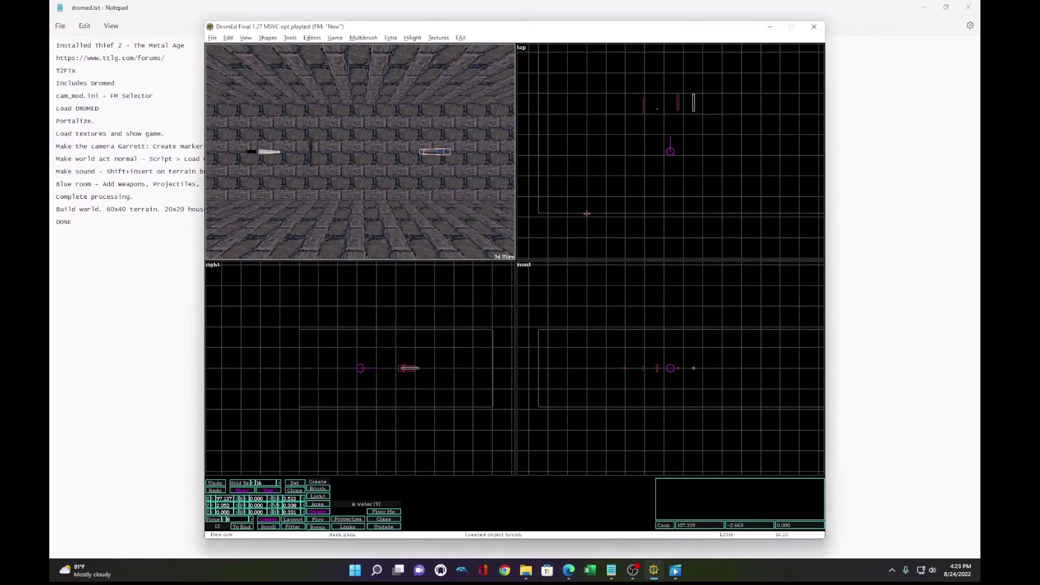
pyautogui.press('Insert')
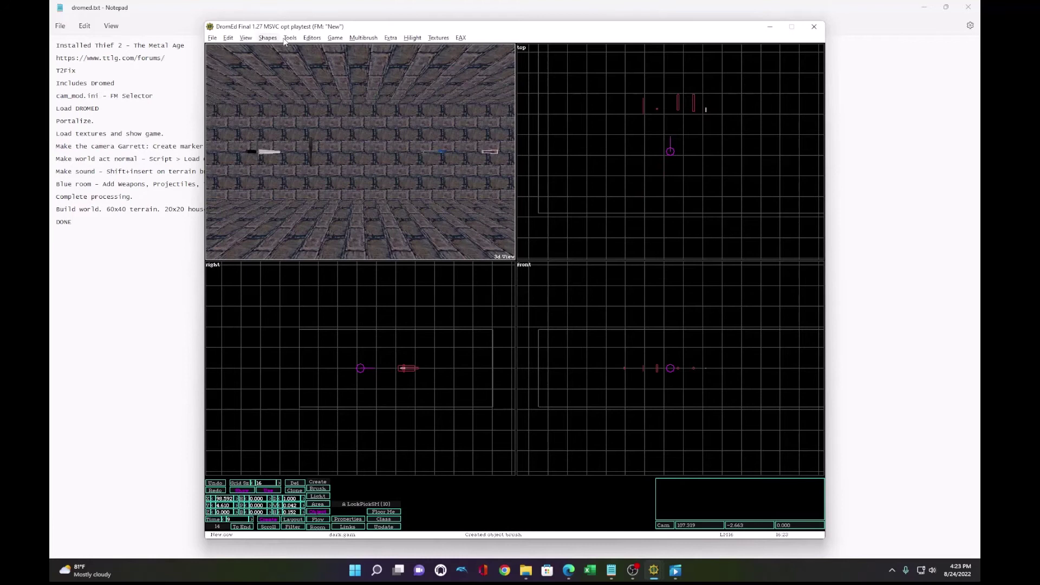
# Step: Create a LockPickLG from the LockPick archetypes and place it beside the first lockpick
pyautogui.click(312, 38)
pyautogui.click(325, 50)
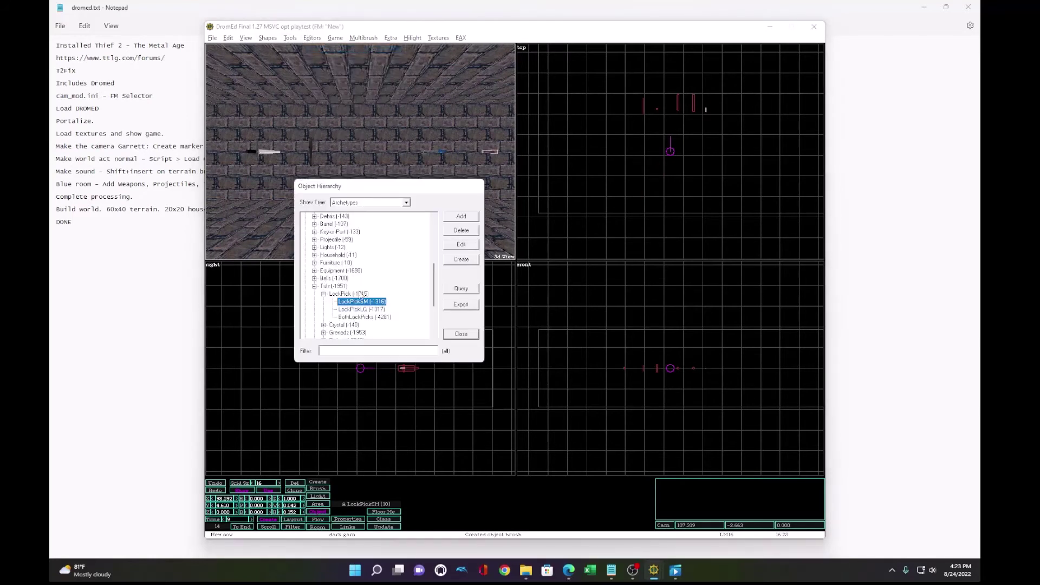
pyautogui.click(362, 309)
pyautogui.click(462, 261)
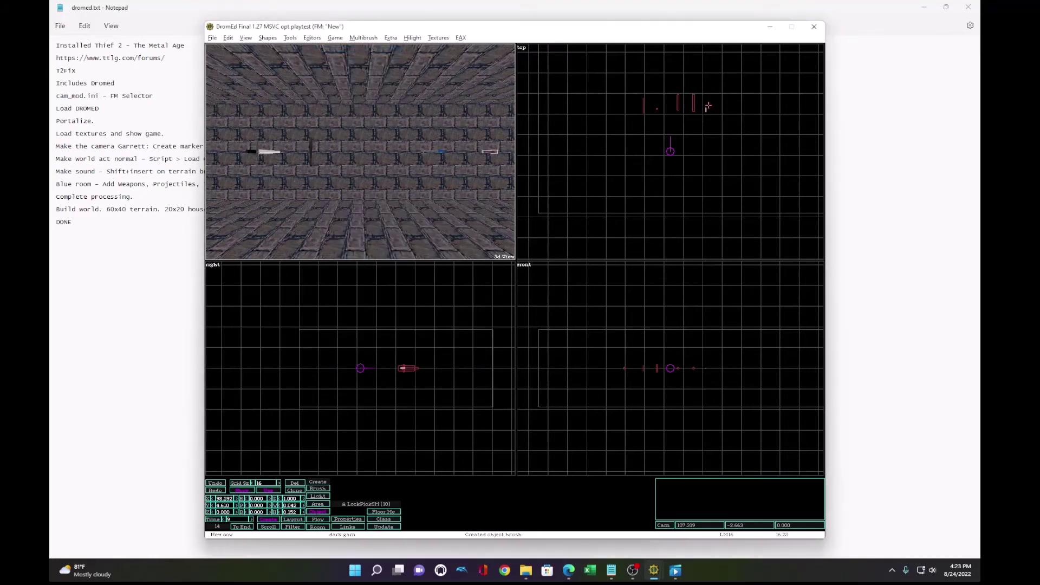
pyautogui.press('Insert')
# Step: Create a Compass2 from the Tools archetypes and place it beside the large lockpick
pyautogui.click(312, 38)
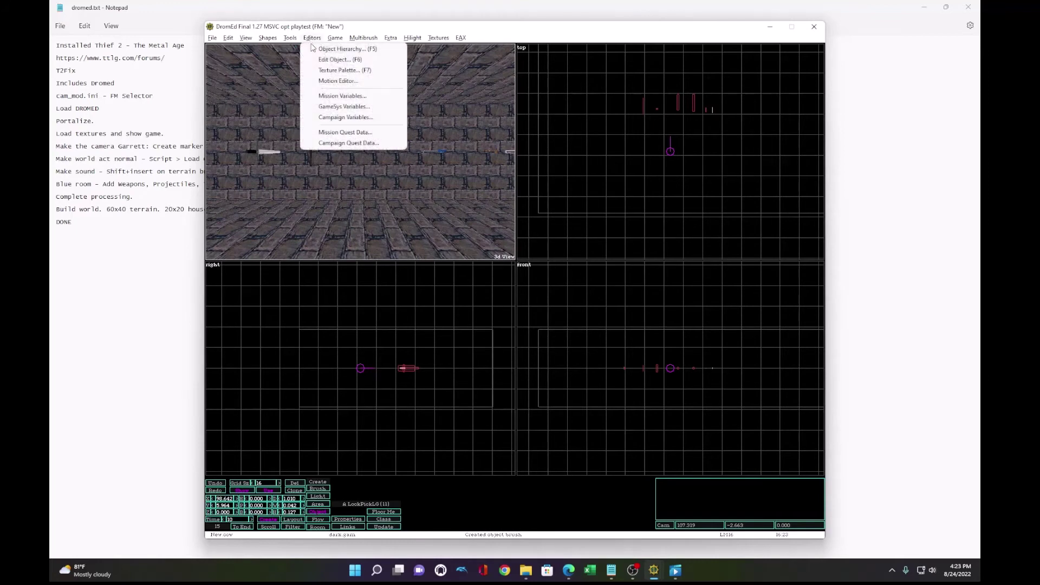
pyautogui.click(325, 50)
pyautogui.scroll(-2, 366, 306)
pyautogui.scroll(-1, 360, 301)
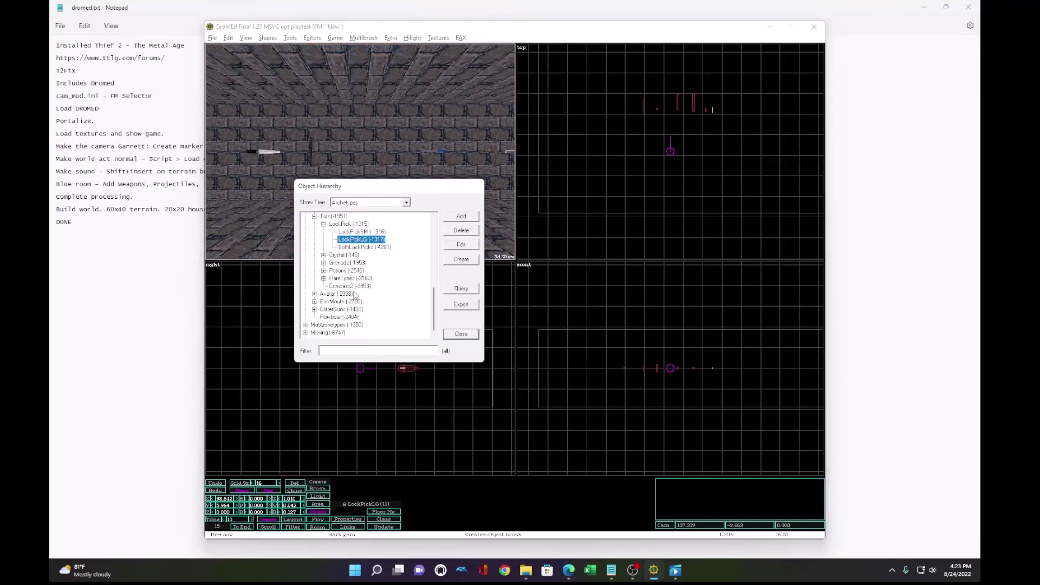
pyautogui.click(355, 285)
pyautogui.click(461, 259)
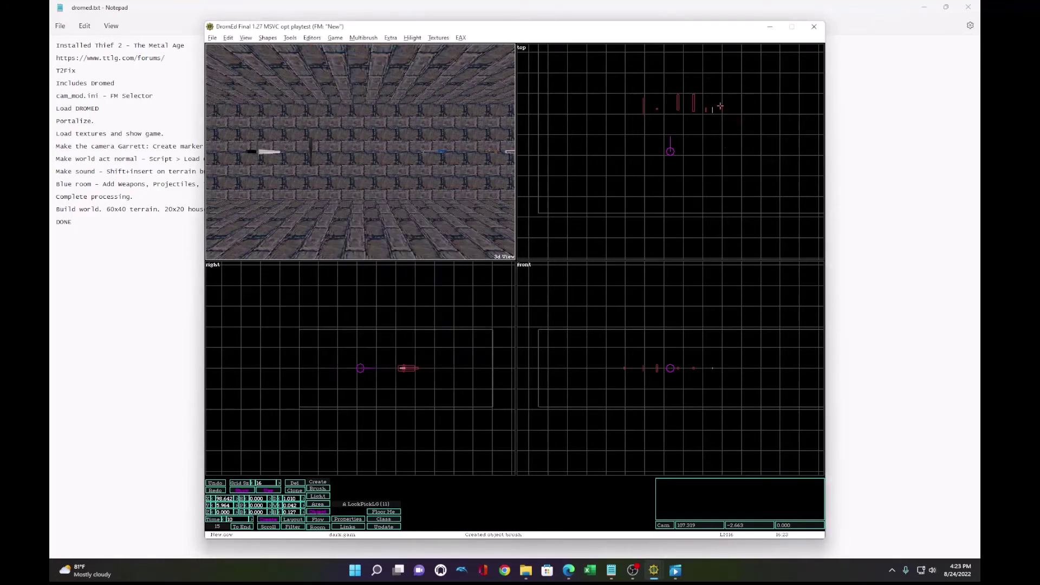
pyautogui.press('Insert')
# Step: Select the items placed in the blue room one after another to check each one's name and object number
pyautogui.click(644, 103)
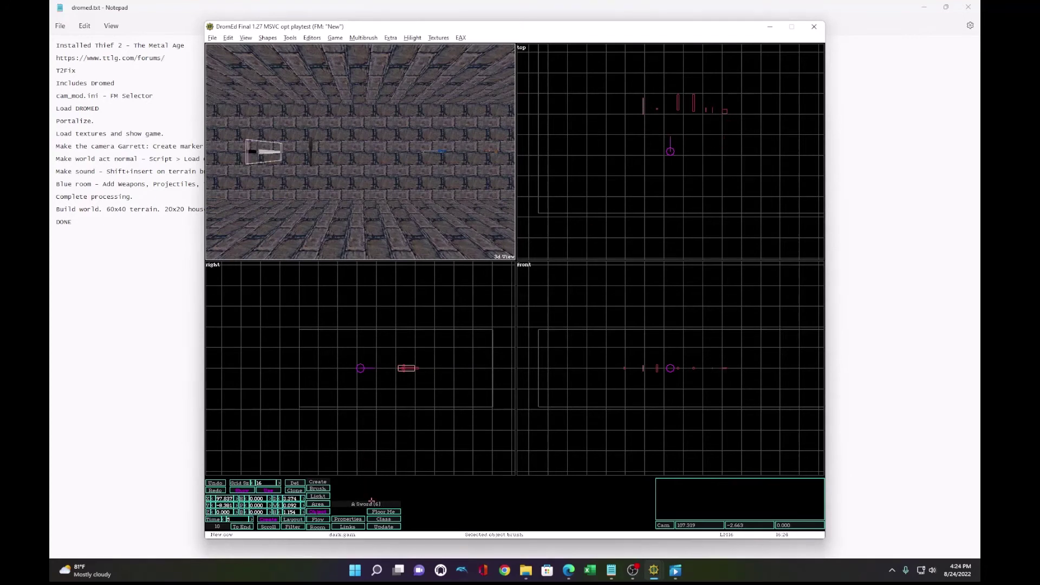
pyautogui.click(657, 114)
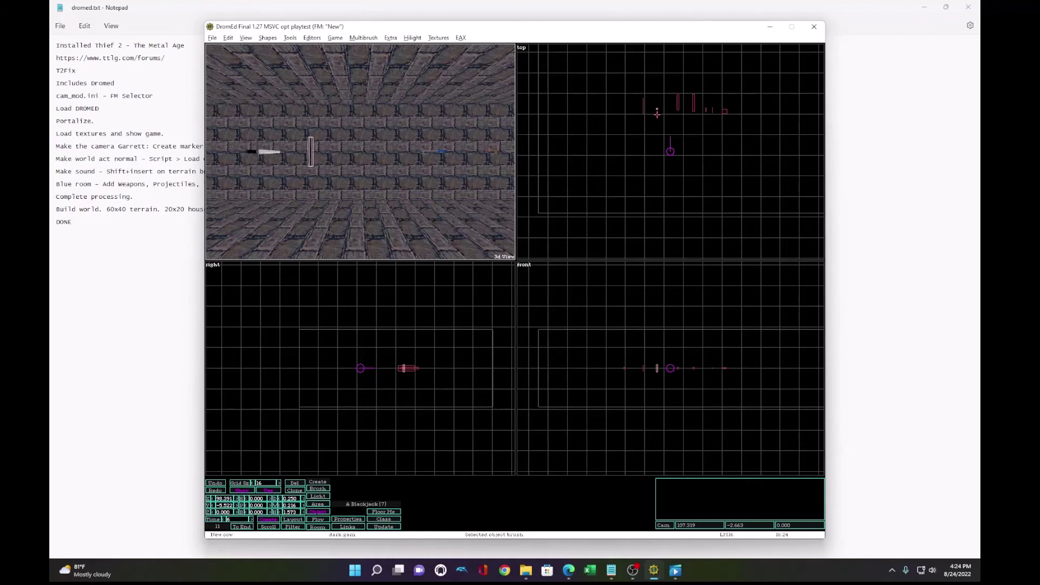
pyautogui.click(677, 106)
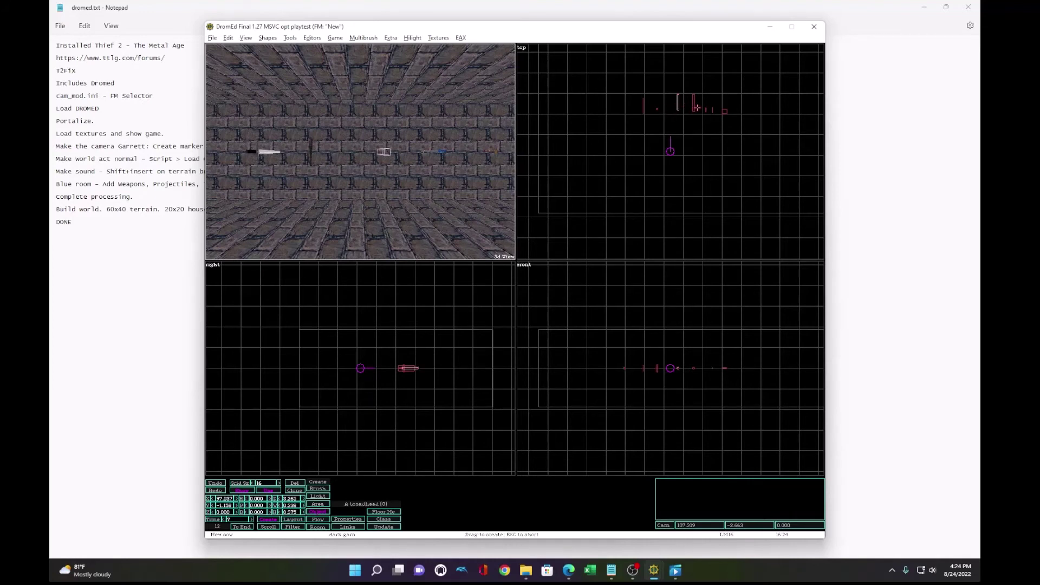
pyautogui.click(705, 110)
pyautogui.click(703, 111)
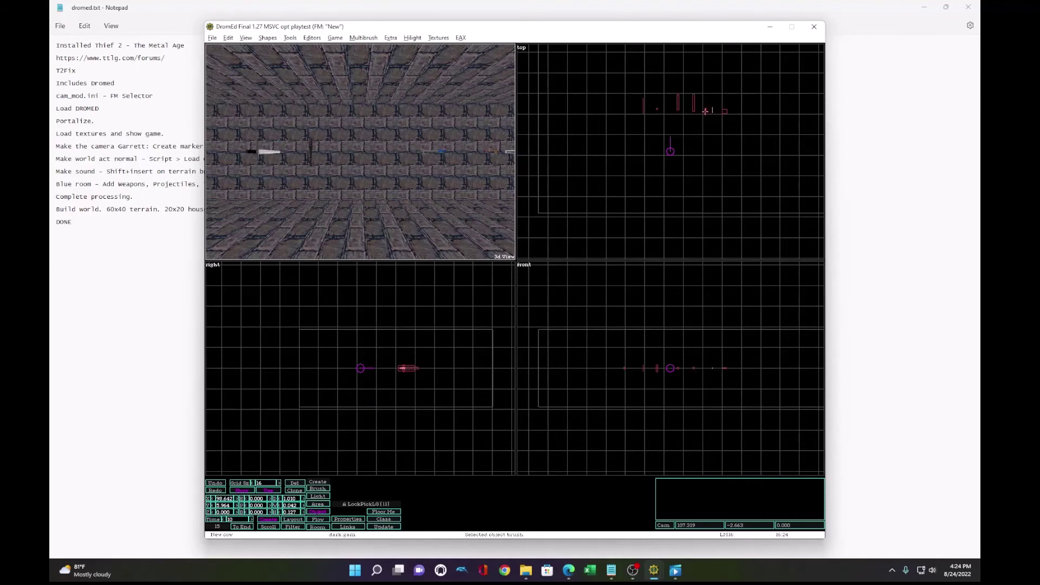
pyautogui.click(705, 111)
pyautogui.click(713, 112)
pyautogui.click(713, 110)
pyautogui.click(722, 113)
# Step: Return the camera to the starting room and select the StartingPoint marker
pyautogui.scroll(-3, 629, 143)
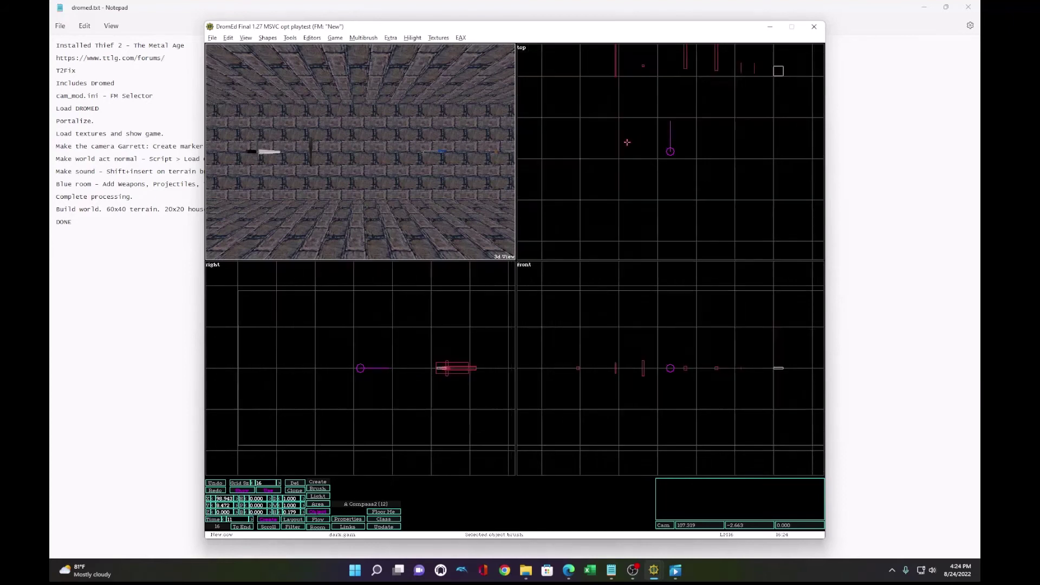
pyautogui.scroll(-2, 629, 142)
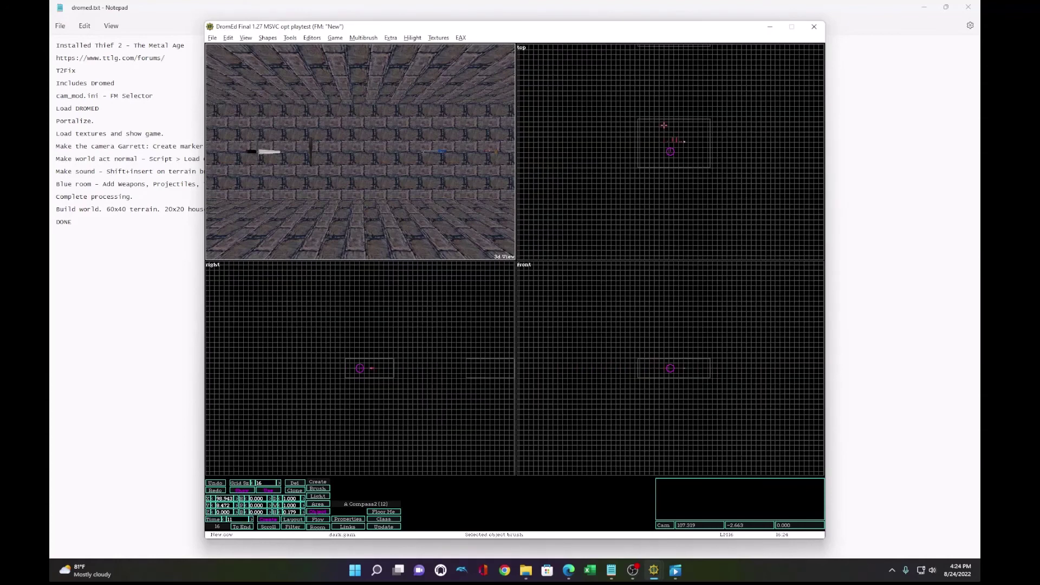
pyautogui.middleClick(669, 96)
pyautogui.middleClick(670, 97)
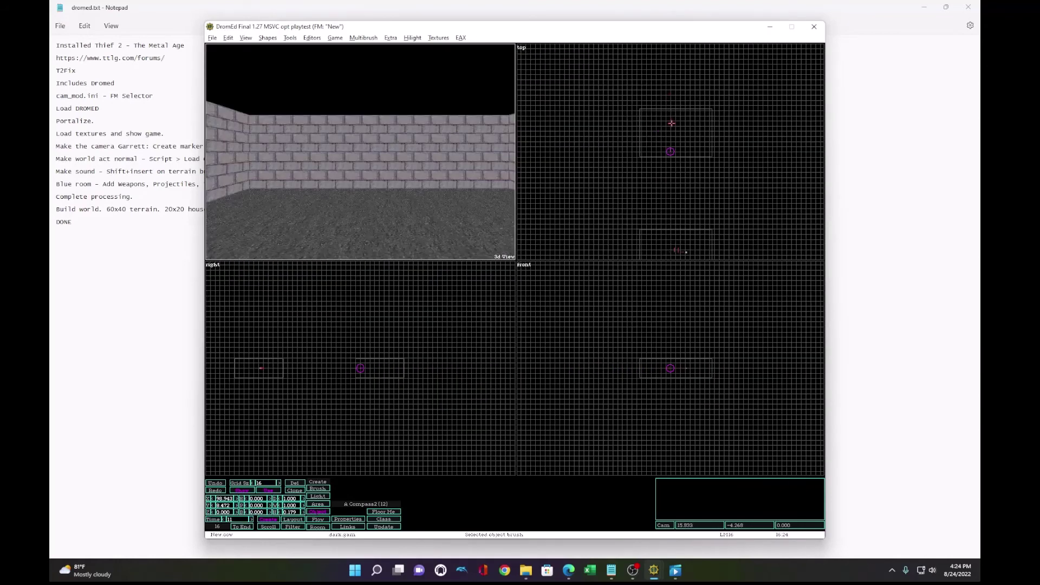
pyautogui.scroll(2, 670, 137)
pyautogui.click(651, 122)
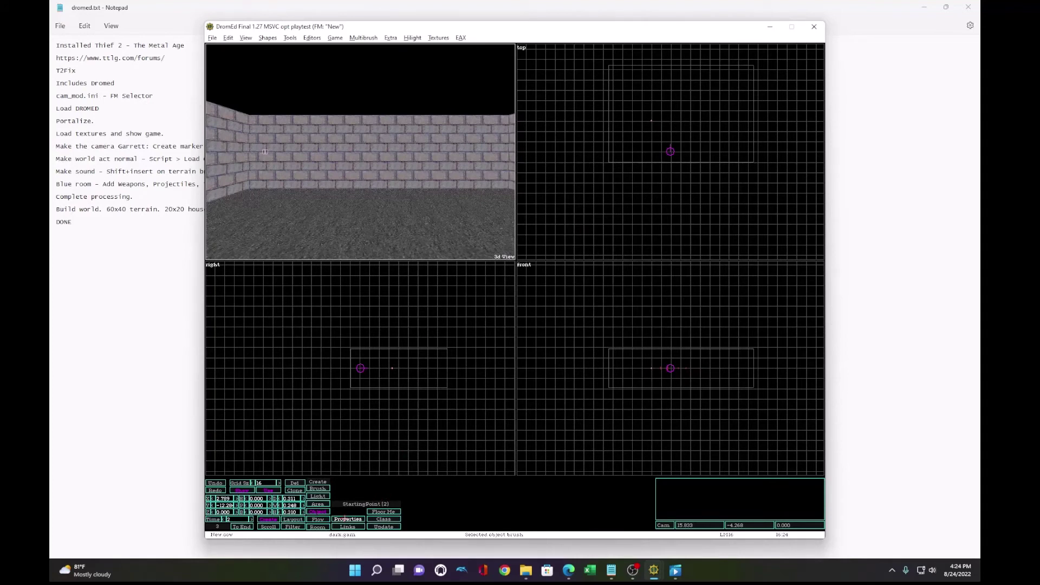
pyautogui.click(345, 519)
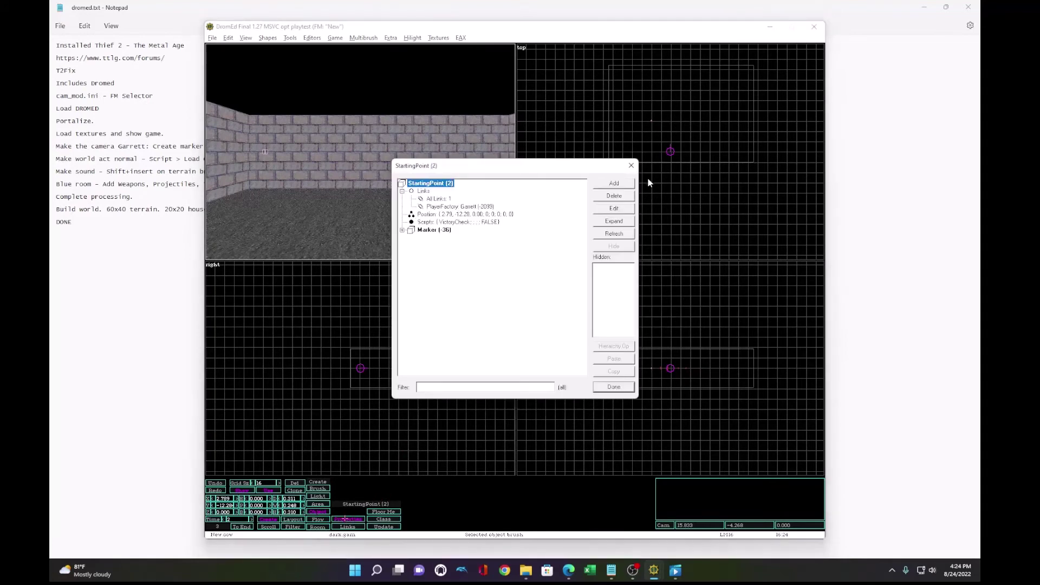
pyautogui.click(625, 184)
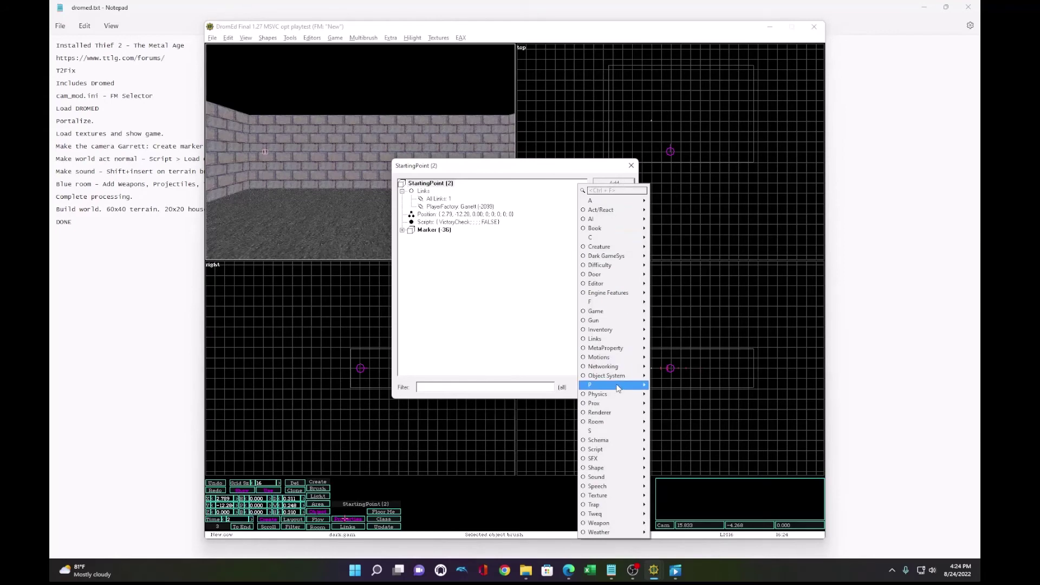
pyautogui.moveTo(607, 339)
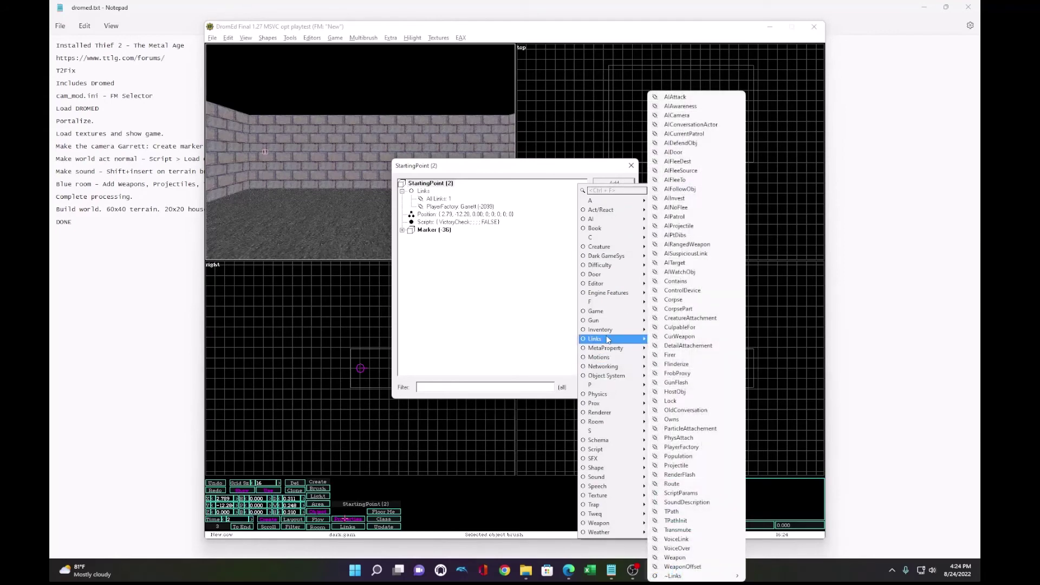
pyautogui.click(526, 259)
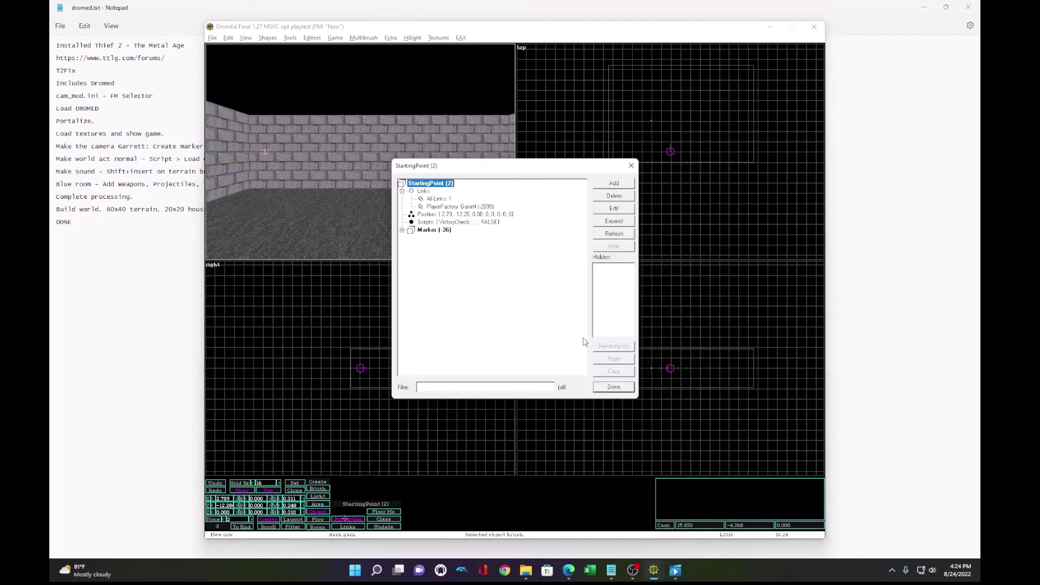
pyautogui.click(614, 388)
# Step: Add a Contains link from StartingPoint to the sword, object 6
pyautogui.click(348, 527)
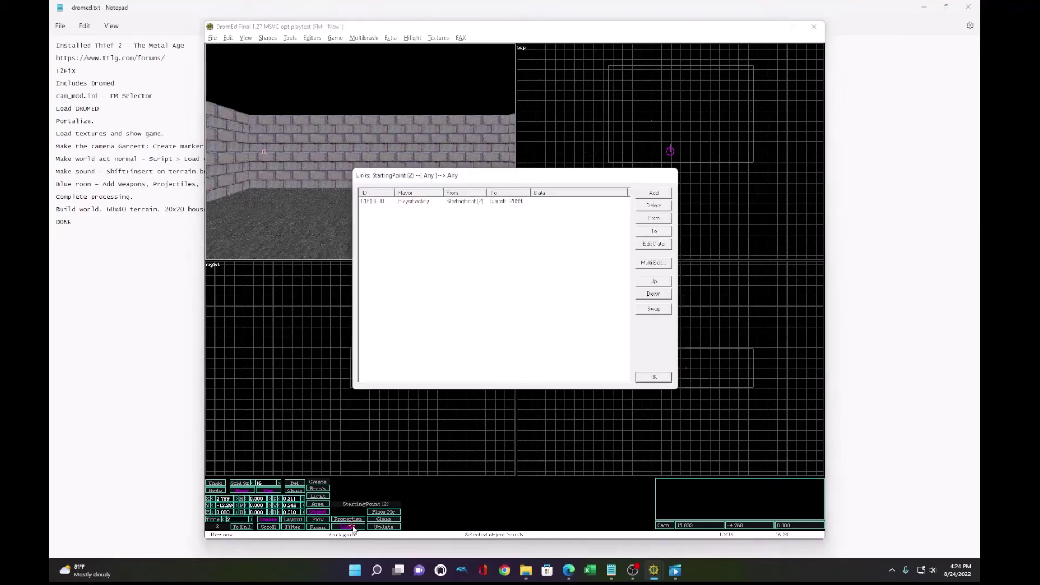
pyautogui.click(656, 194)
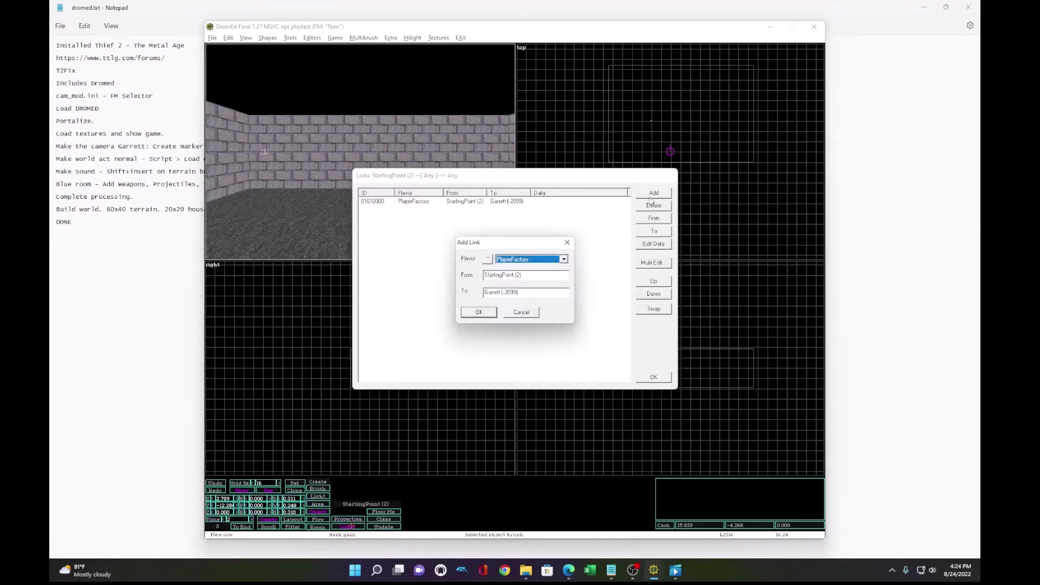
pyautogui.click(563, 260)
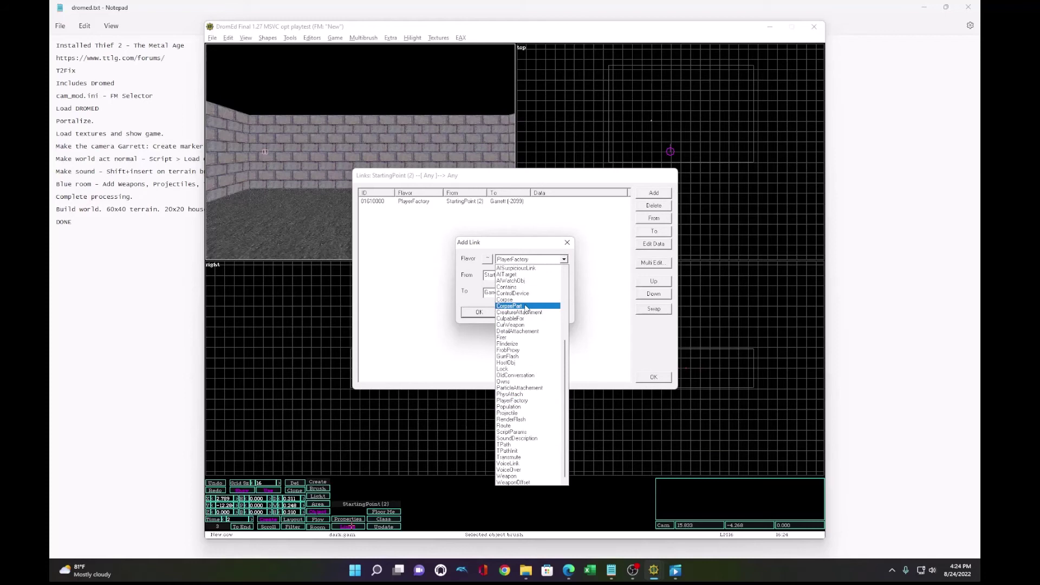
pyautogui.click(507, 288)
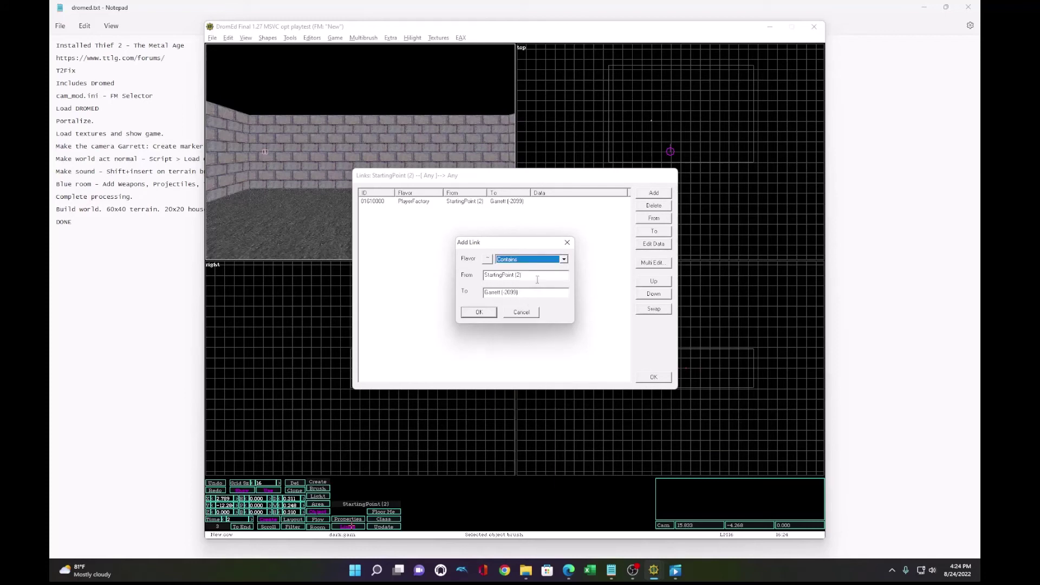
pyautogui.moveTo(537, 294); pyautogui.dragTo(433, 293)
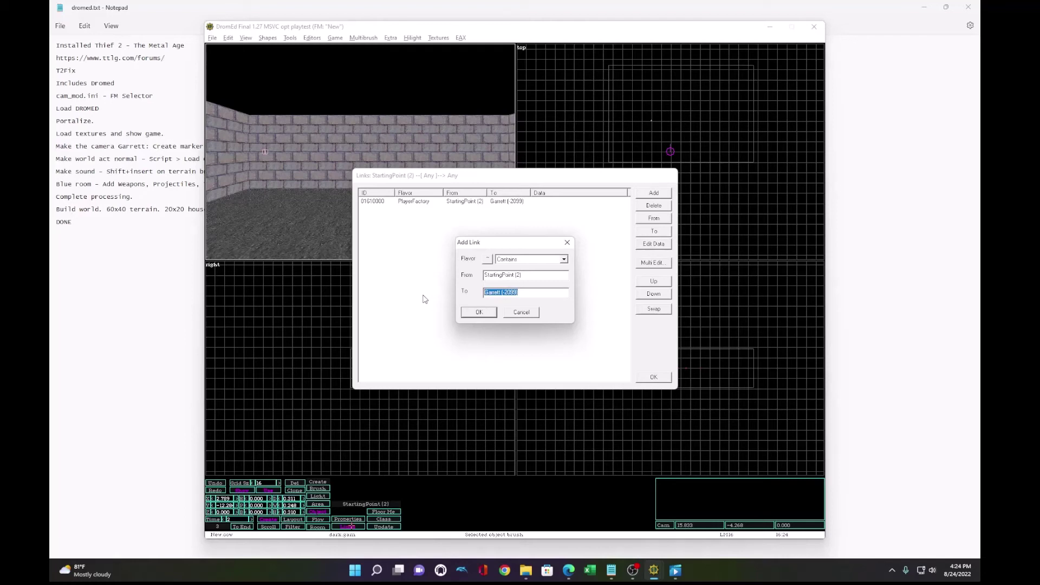
pyautogui.press('BackSpace')
pyautogui.write('6')
pyautogui.press('Return')
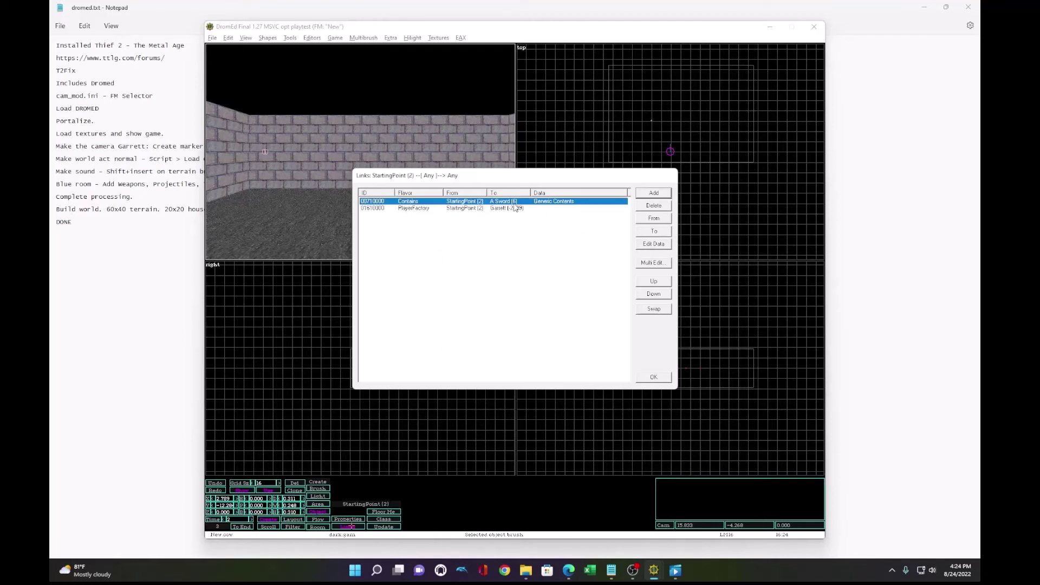
# Step: Add a Contains link from StartingPoint to the blackjack, object 7
pyautogui.click(651, 194)
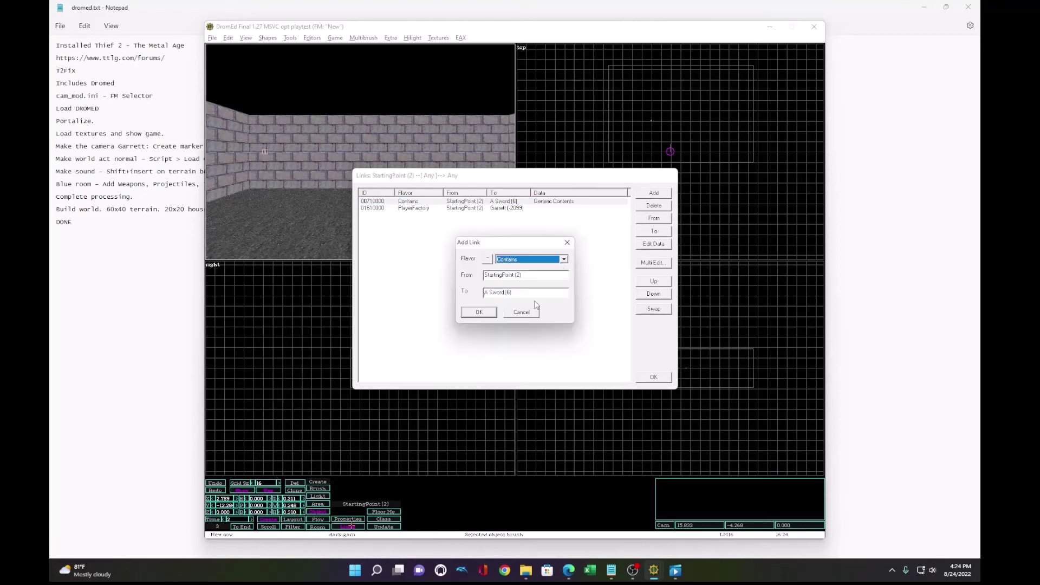
pyautogui.press('Tab')
pyautogui.press('Tab')
pyautogui.write('7')
pyautogui.press('Return')
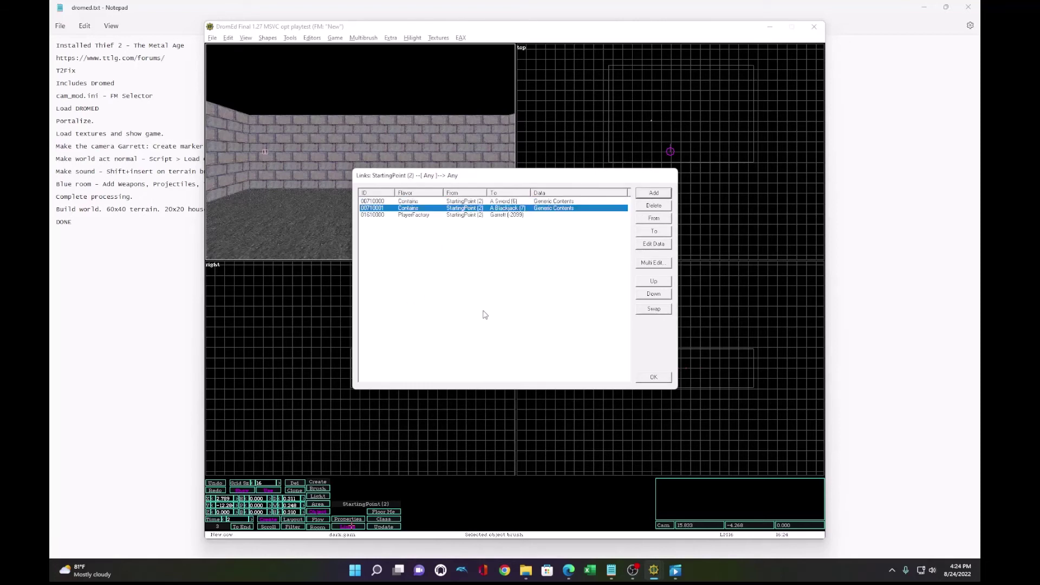
# Step: Add a Contains link from StartingPoint to the broadhead arrow, object 8
pyautogui.click(651, 195)
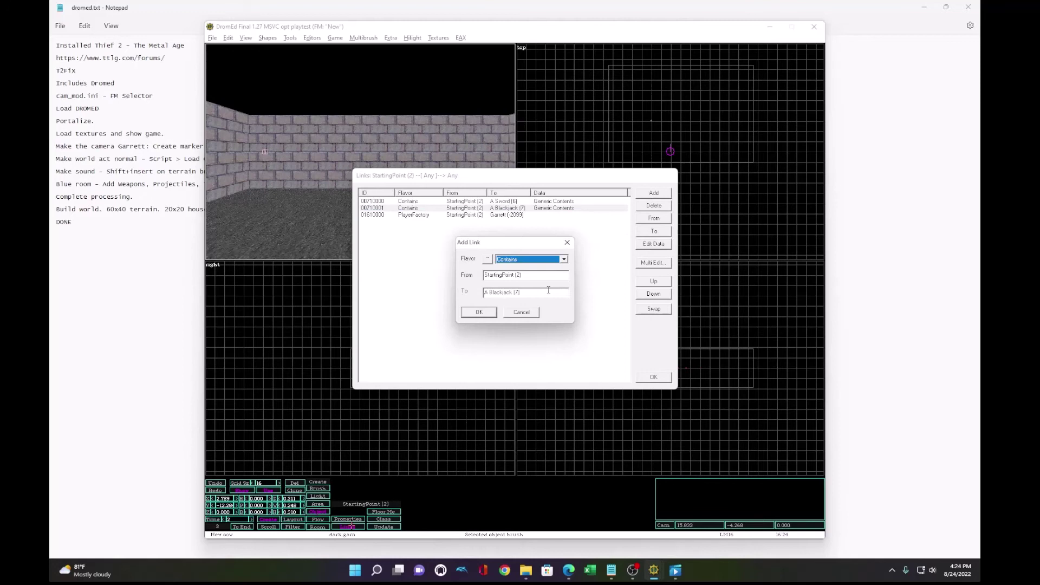
pyautogui.press('Tab')
pyautogui.press('Tab')
pyautogui.write('8')
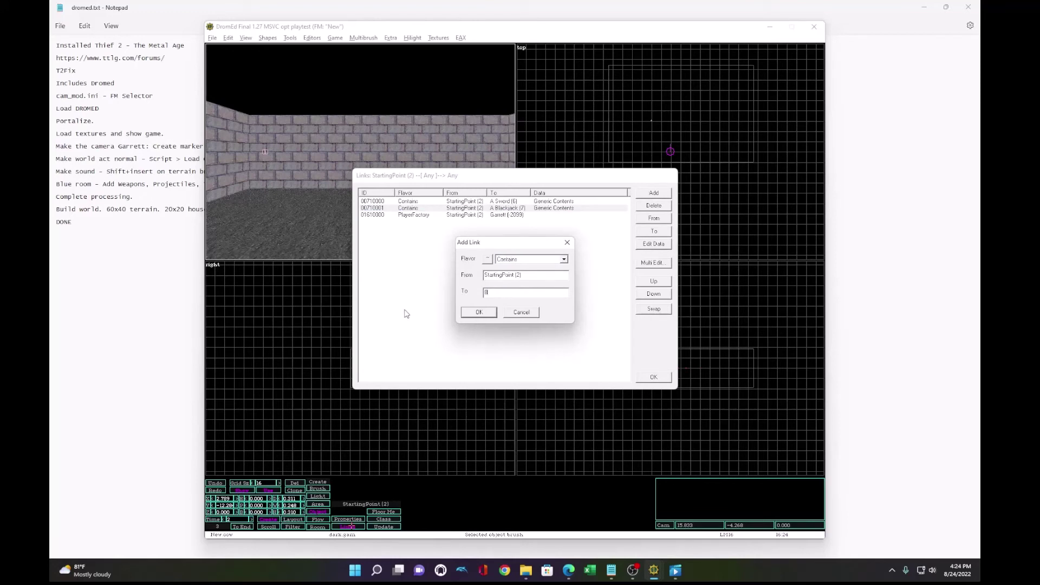
pyautogui.click(470, 313)
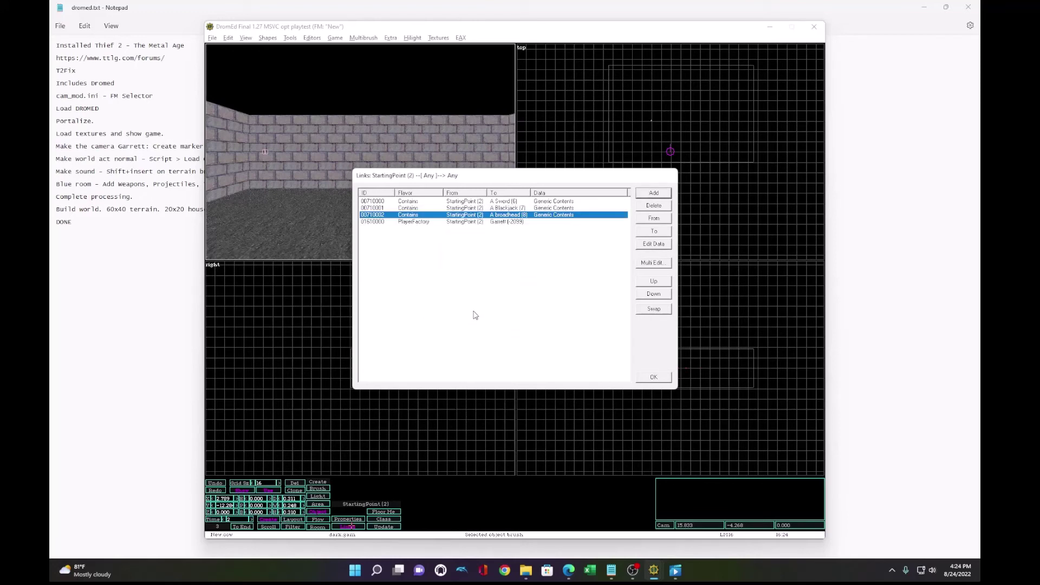
# Step: Add a Contains link from StartingPoint to the water arrow, object 9
pyautogui.click(656, 195)
pyautogui.press('Tab')
pyautogui.press('Tab')
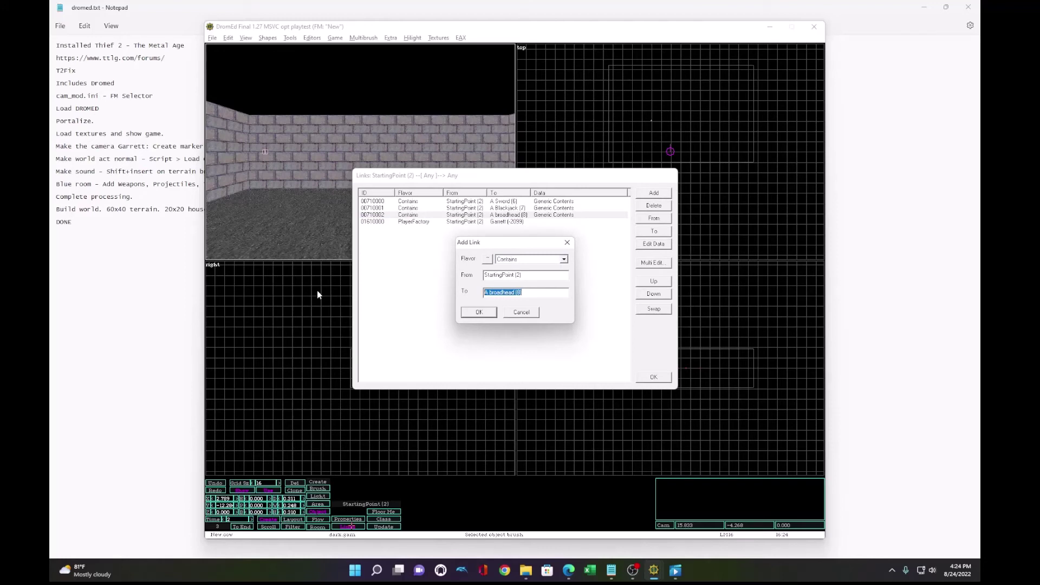
pyautogui.write('9')
pyautogui.click(486, 316)
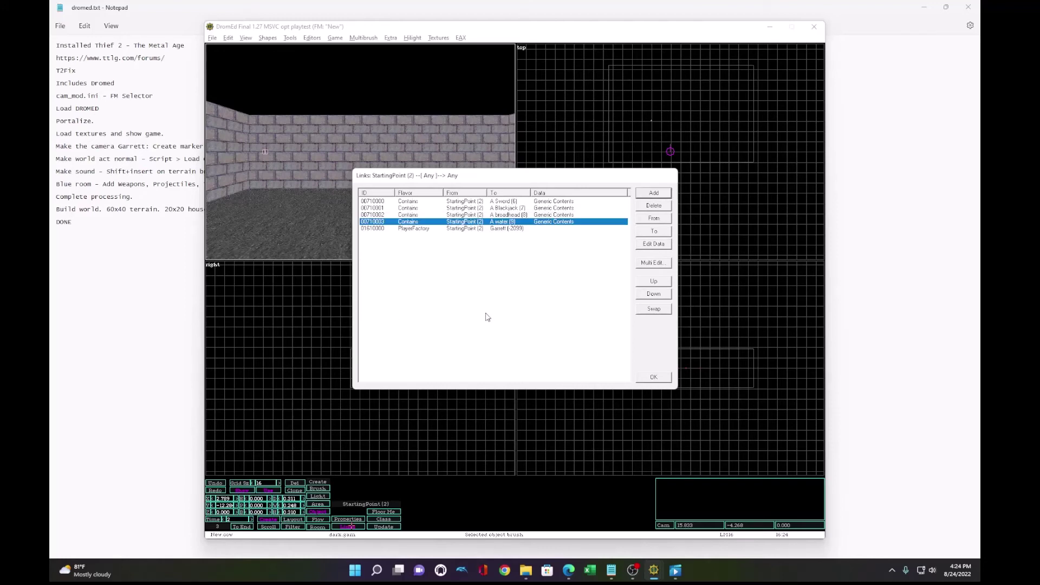
# Step: Add a Contains link from StartingPoint to the small lockpick, object 10
pyautogui.click(662, 194)
pyautogui.moveTo(530, 295); pyautogui.dragTo(482, 293)
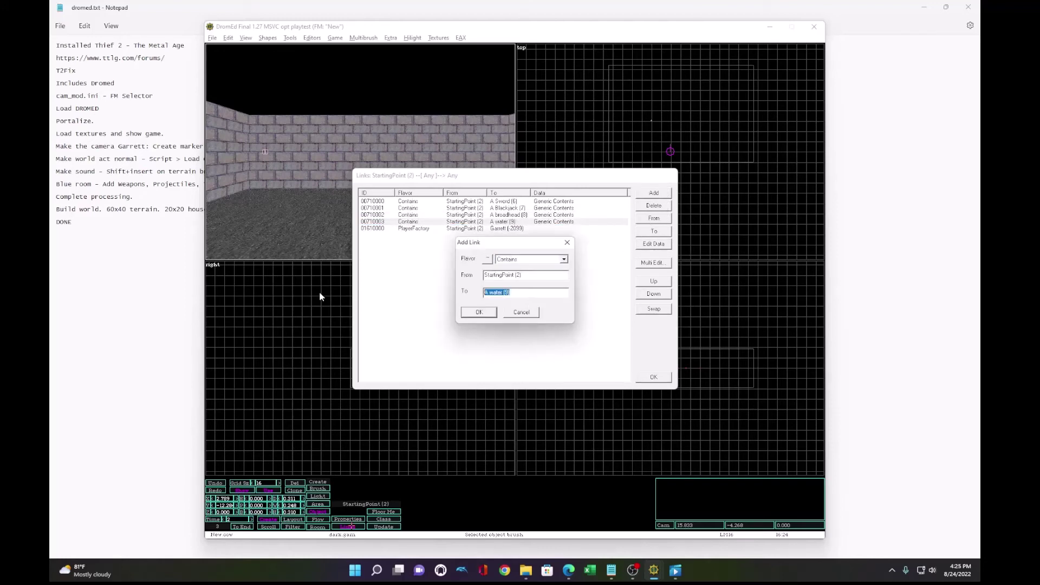
pyautogui.write('10')
pyautogui.press('Return')
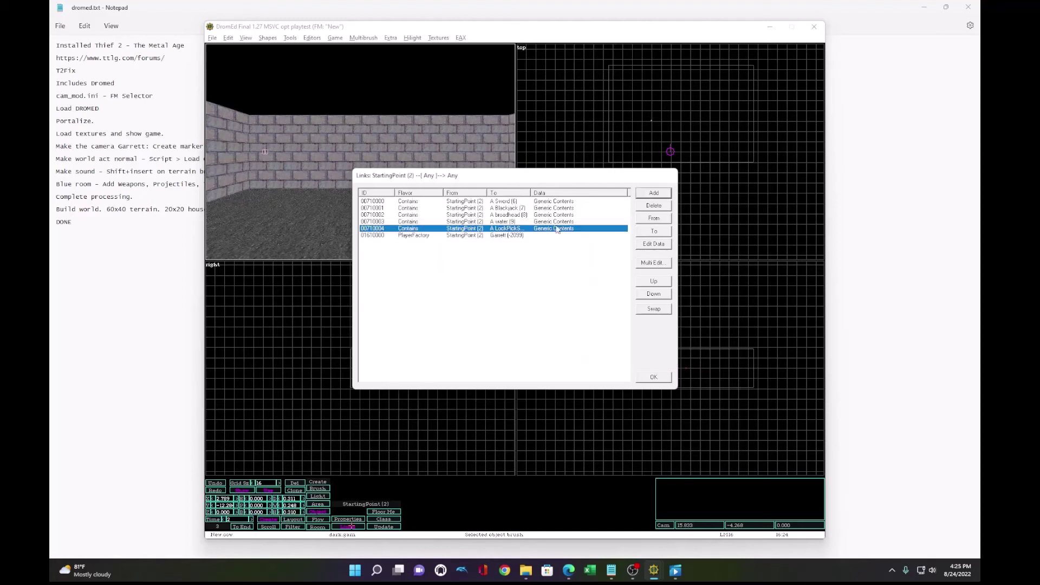
# Step: Add a Contains link from StartingPoint to the large lockpick, object 11
pyautogui.click(647, 193)
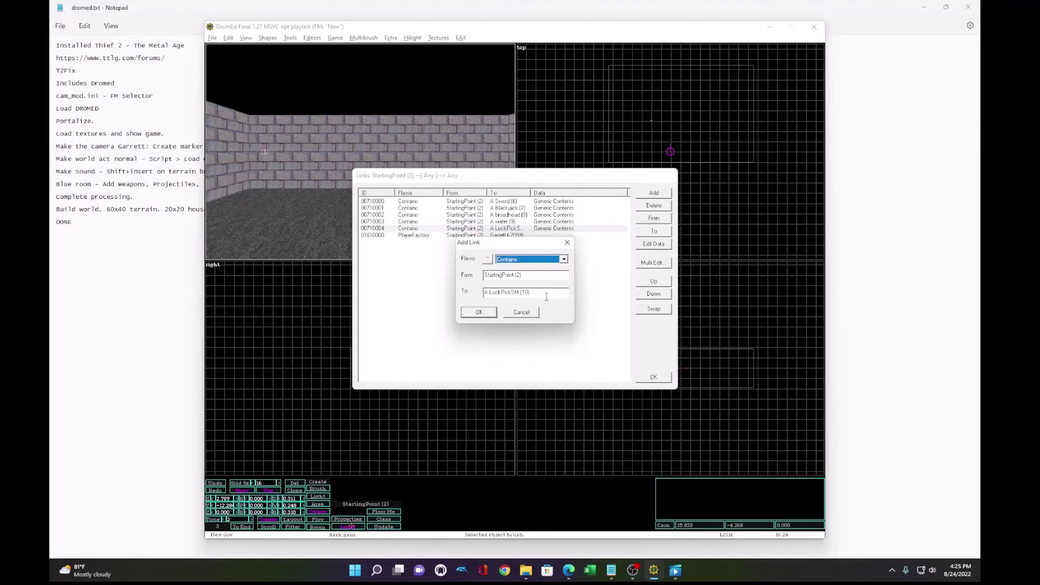
pyautogui.moveTo(547, 296); pyautogui.dragTo(446, 300)
pyautogui.write('11')
pyautogui.click(485, 315)
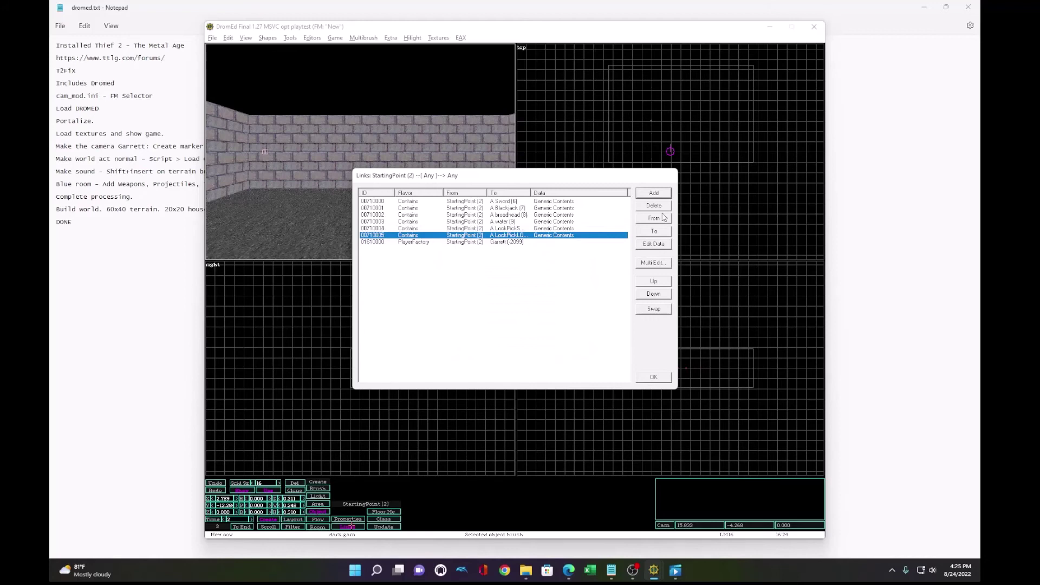
# Step: Add a Contains link from StartingPoint to the compass, object 12, and close the links list
pyautogui.click(663, 196)
pyautogui.press('Tab')
pyautogui.press('Tab')
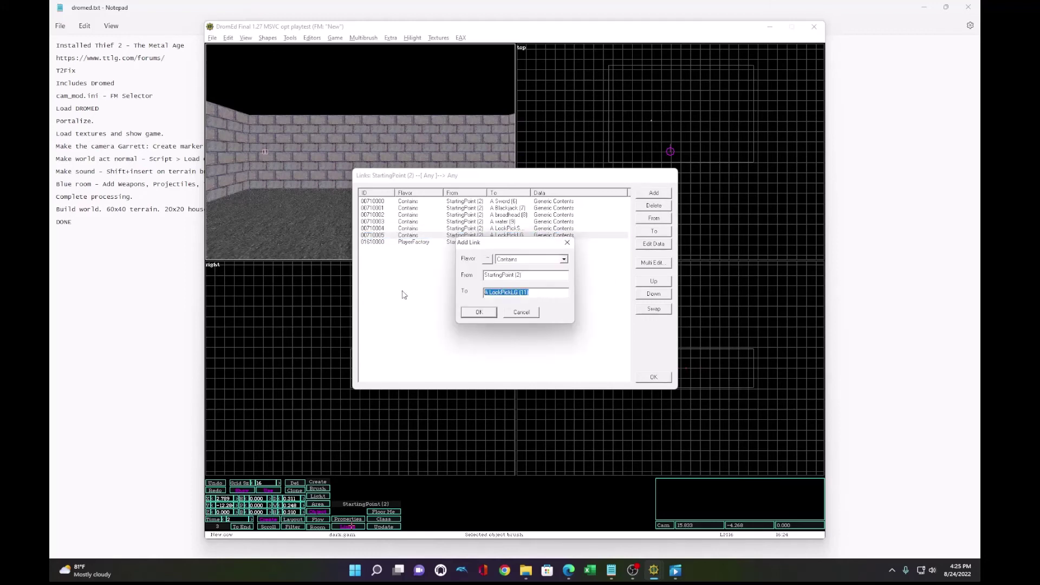
pyautogui.write('12')
pyautogui.click(470, 314)
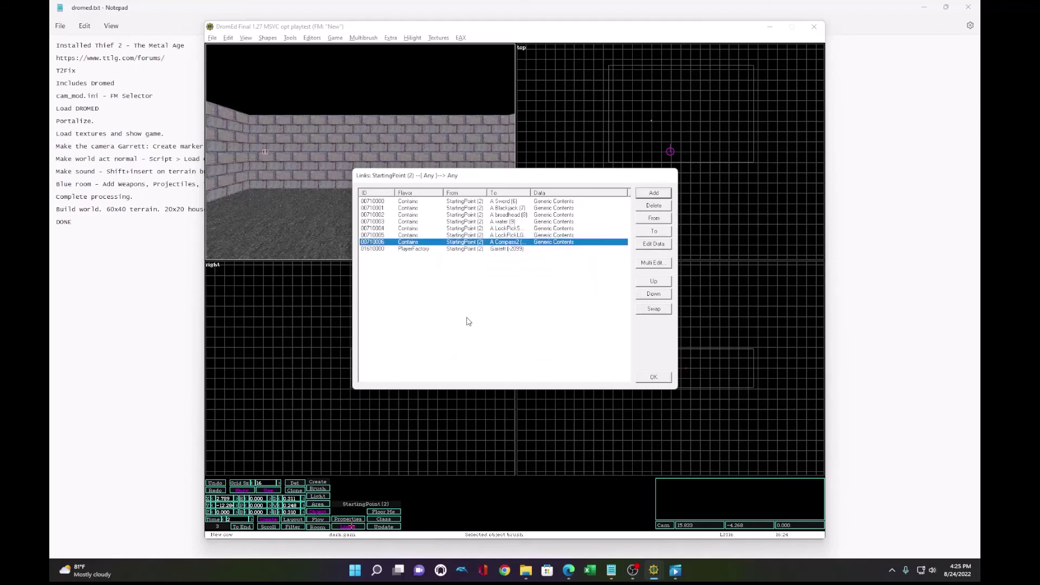
pyautogui.click(650, 378)
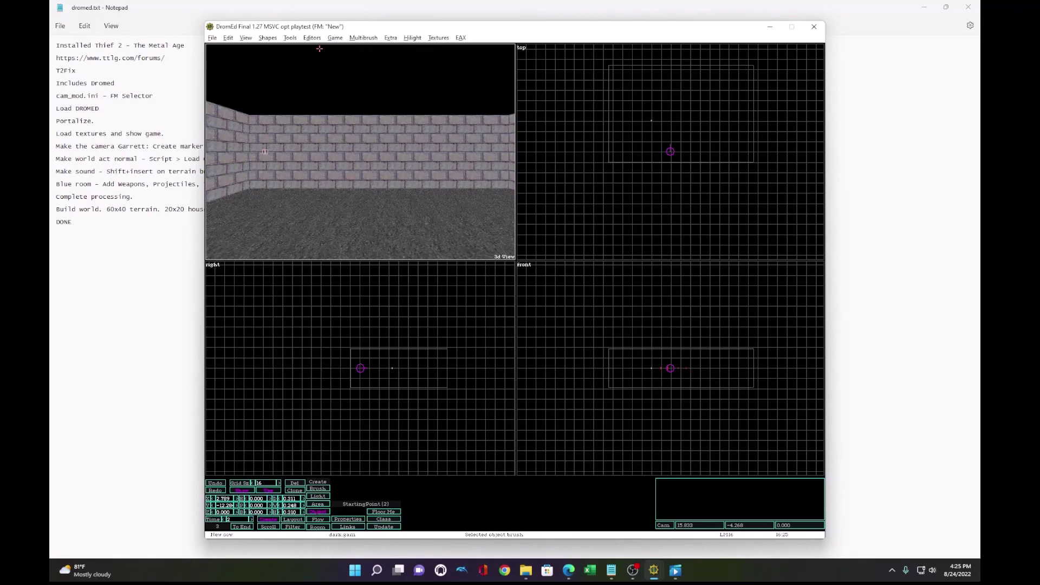
# Step: Test the starting inventory in game mode by selecting the sword, blackjack, broadhead and water arrows, cycling the other items, and return to the editor
pyautogui.hotkey('alt', 'g')
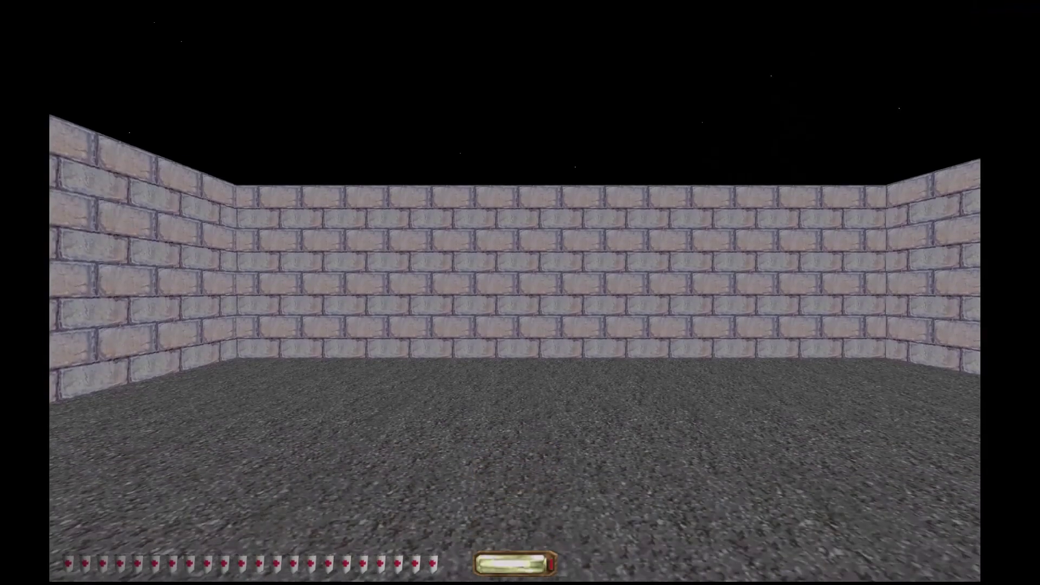
pyautogui.moveTo(520, 293)
pyautogui.press('1')
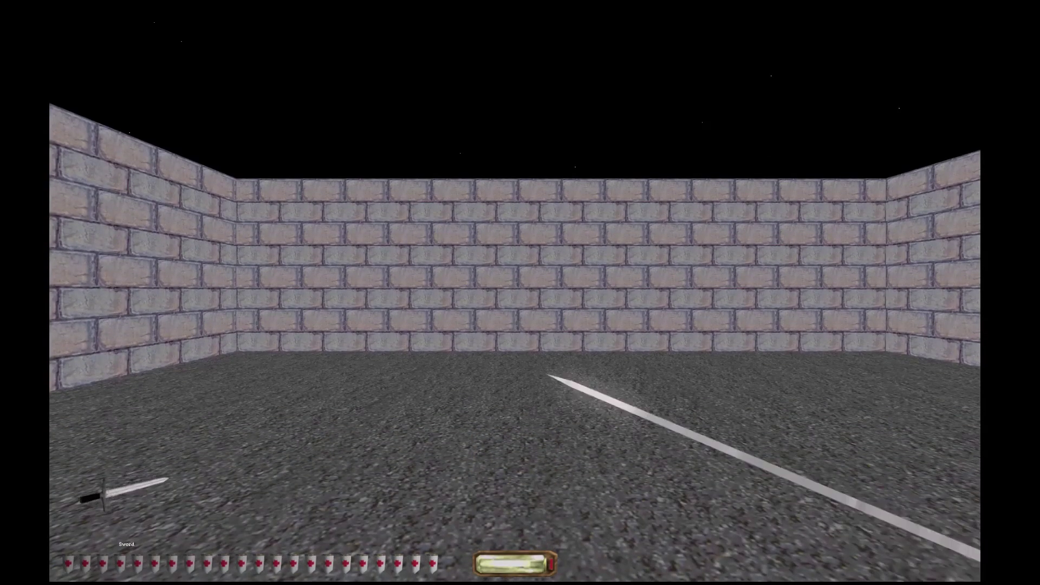
pyautogui.press('2')
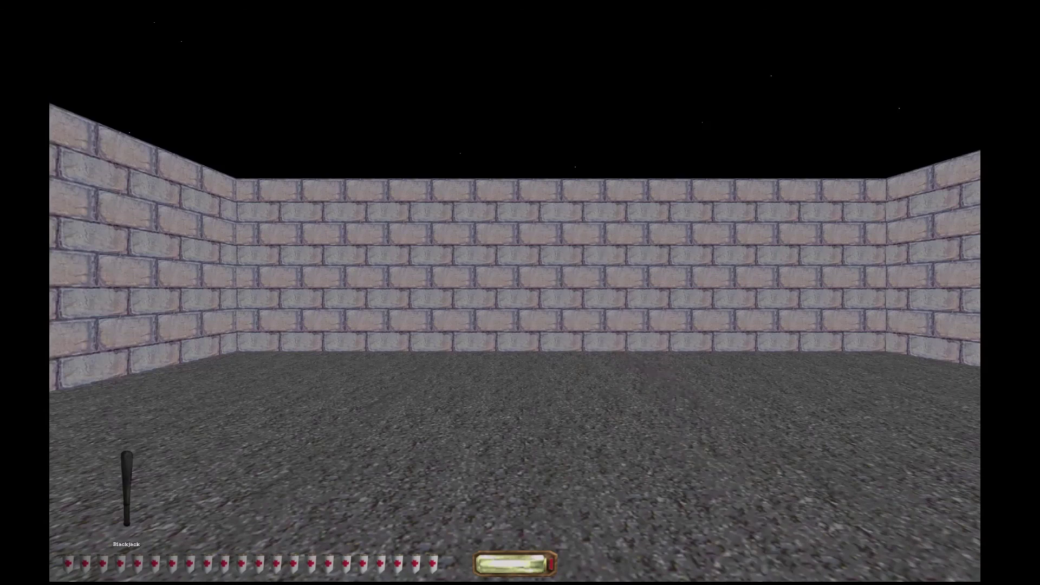
pyautogui.press('3')
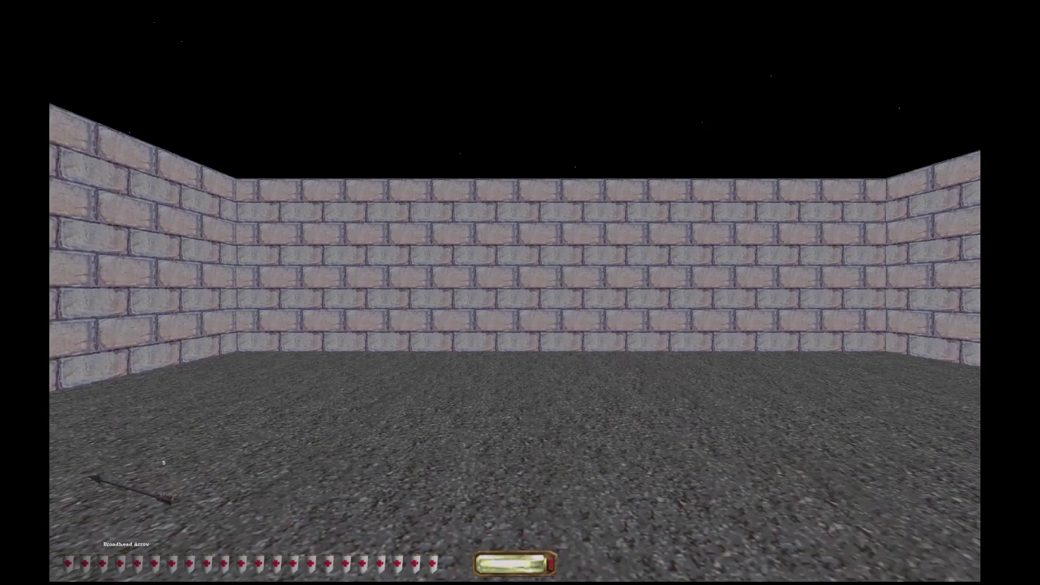
pyautogui.press('4')
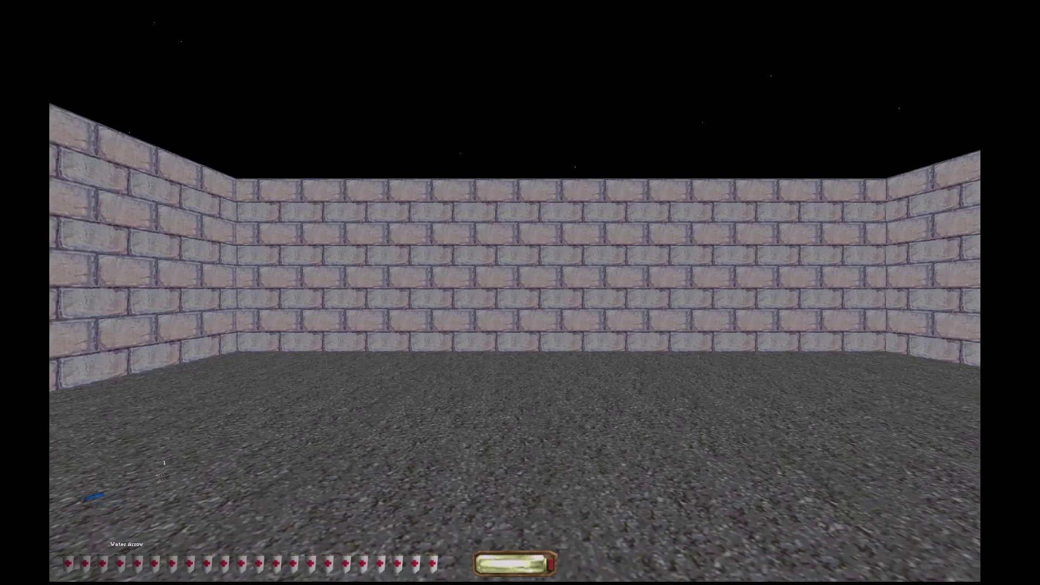
pyautogui.press('Tab')
pyautogui.press('Tab')
pyautogui.press('Tab')
pyautogui.press('BackSpace')
pyautogui.press('`')
pyautogui.hotkey('alt', 'e')
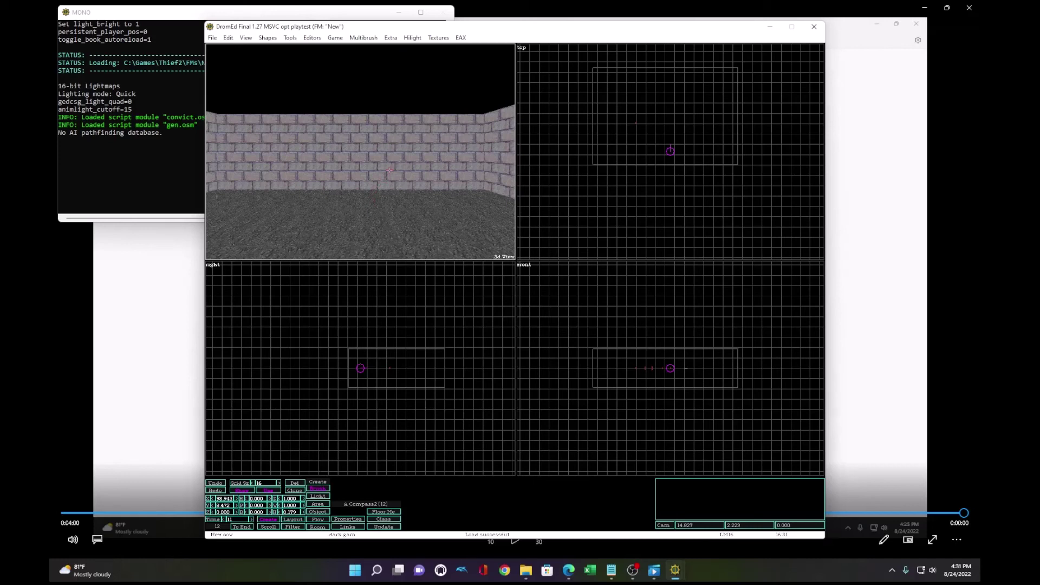
# Step: Toggle lighting in the 3D view to show the room as lit
pyautogui.click(246, 38)
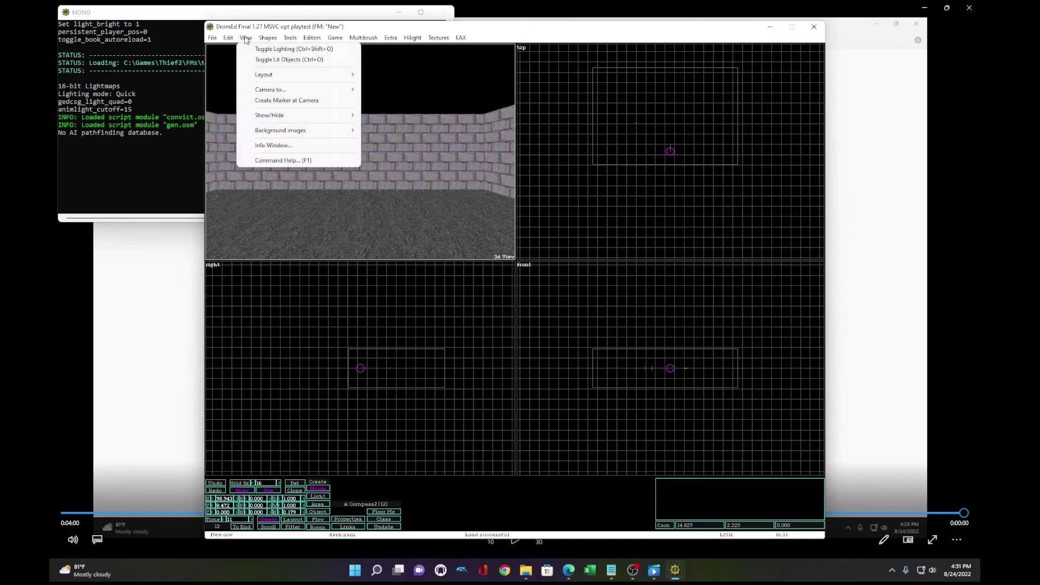
pyautogui.click(254, 49)
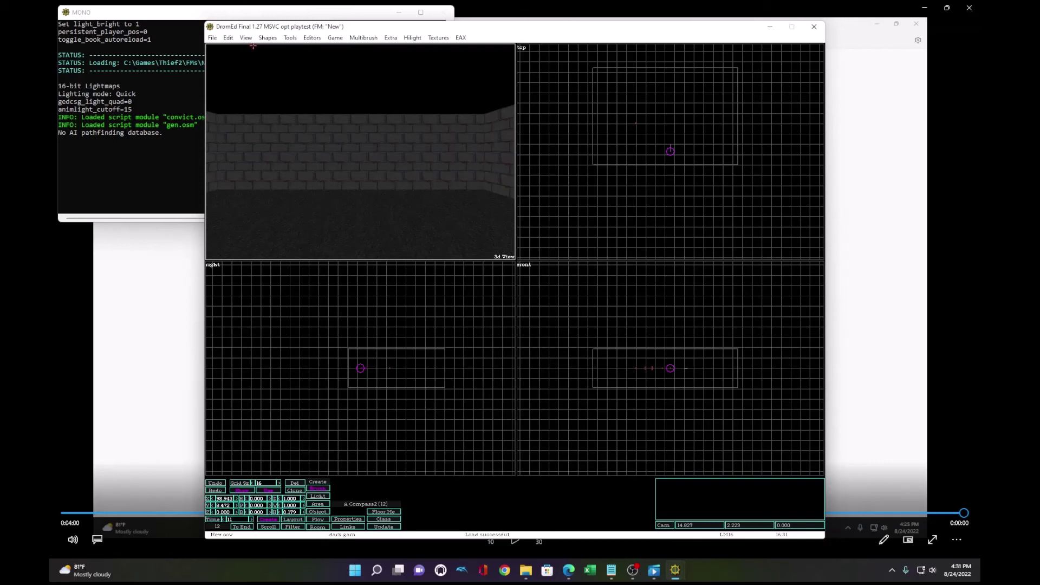
pyautogui.press('a')
pyautogui.press('d')
pyautogui.press('d')
pyautogui.press('a')
# Step: Darken the mission's Ambient Light to RGB 17, 17, 17 in the Rendering Parameters mission variable
pyautogui.click(342, 39)
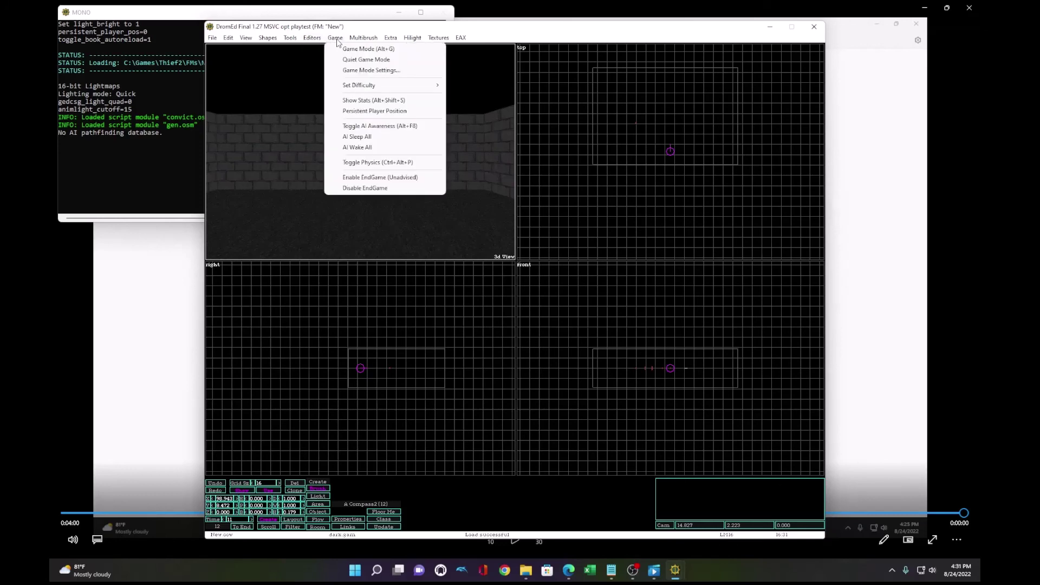
pyautogui.moveTo(320, 41)
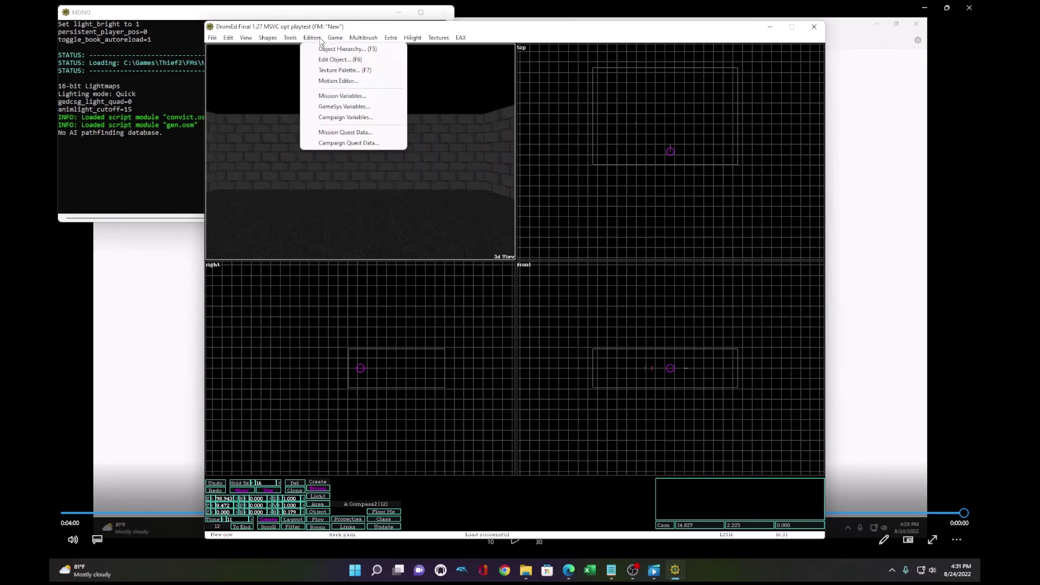
pyautogui.click(338, 96)
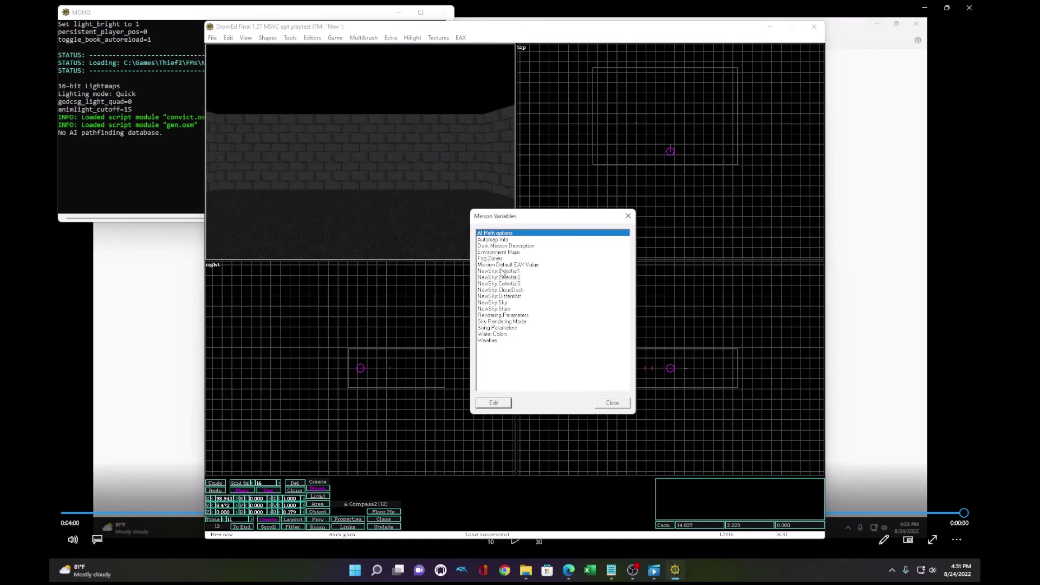
pyautogui.click(505, 317)
pyautogui.doubleClick(505, 317)
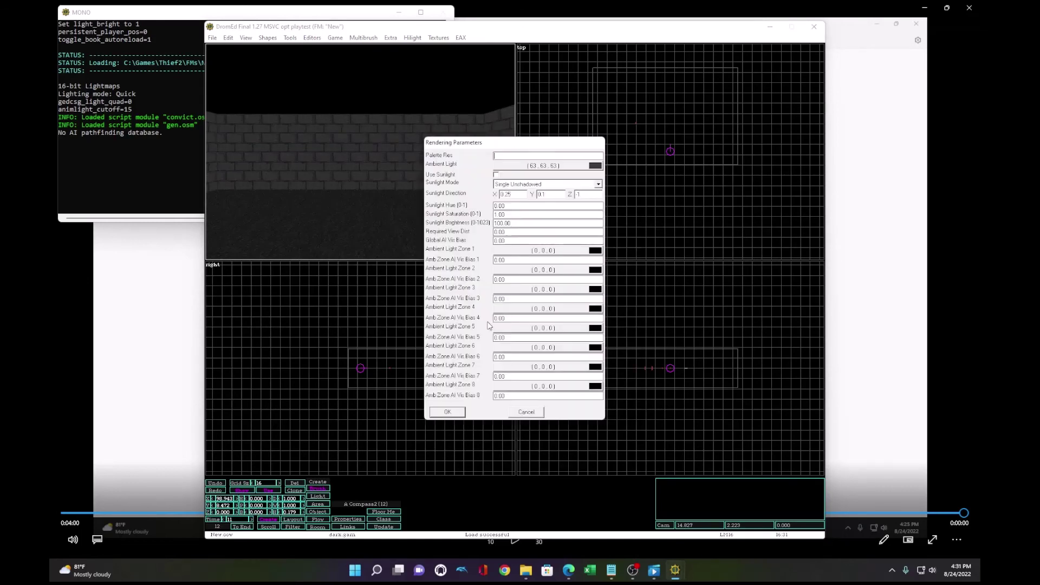
pyautogui.click(573, 167)
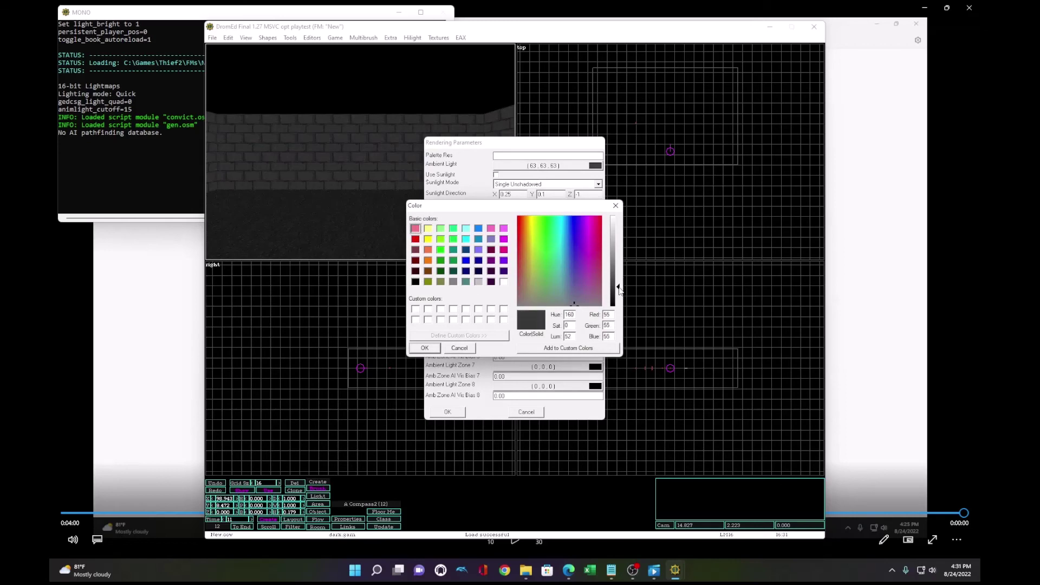
pyautogui.moveTo(619, 287); pyautogui.dragTo(618, 305)
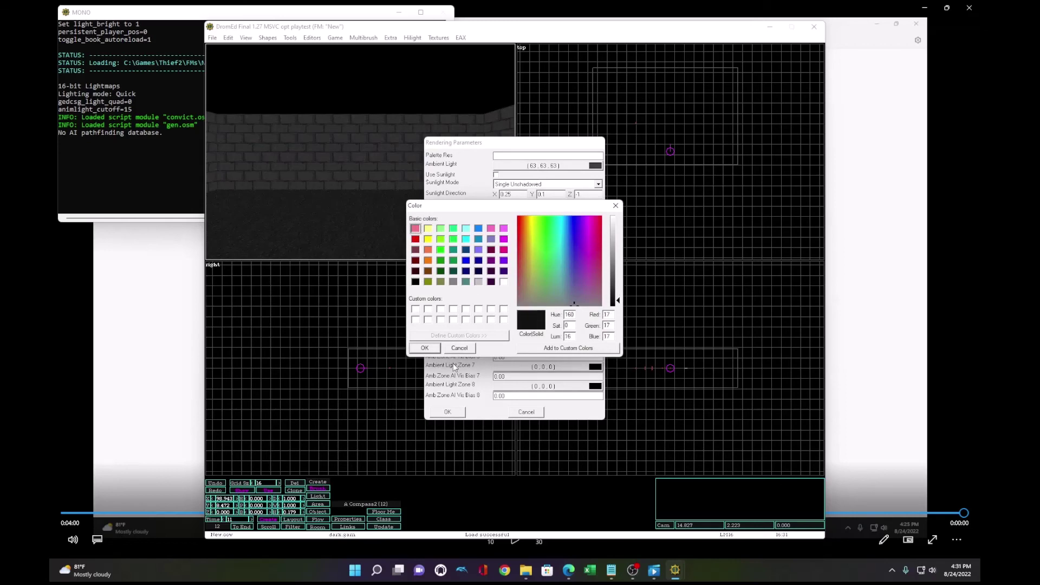
pyautogui.click(429, 350)
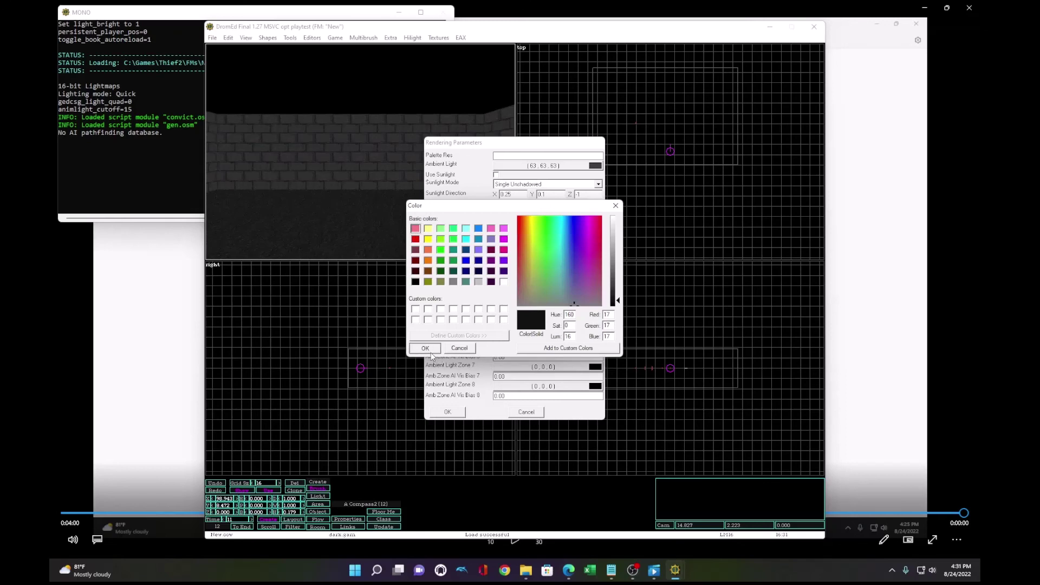
pyautogui.click(447, 412)
pyautogui.click(605, 403)
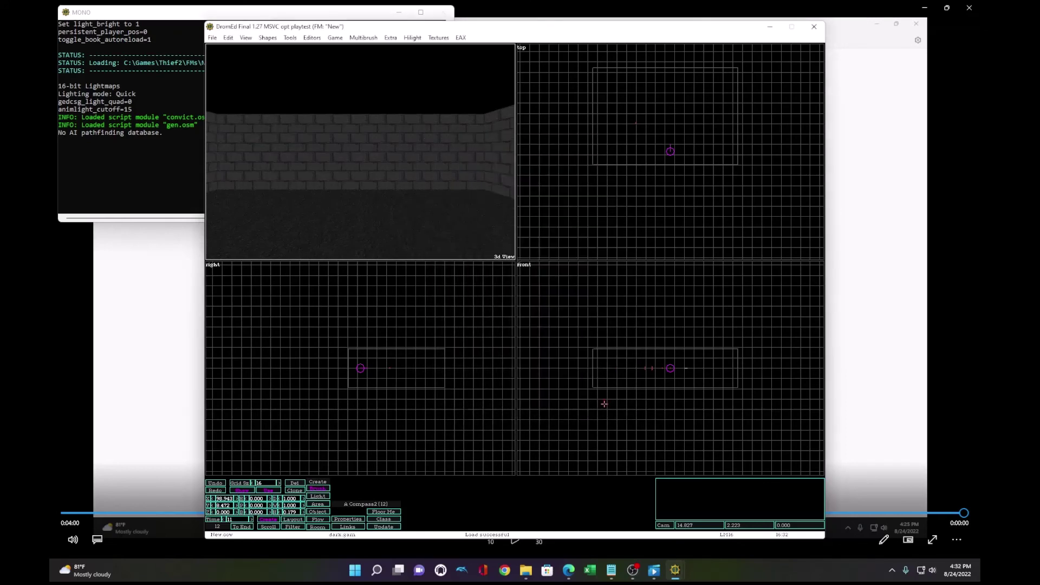
# Step: Portalize the level, walk around the room in game mode to check the lighting, and return to the editor
pyautogui.click(290, 38)
pyautogui.click(303, 58)
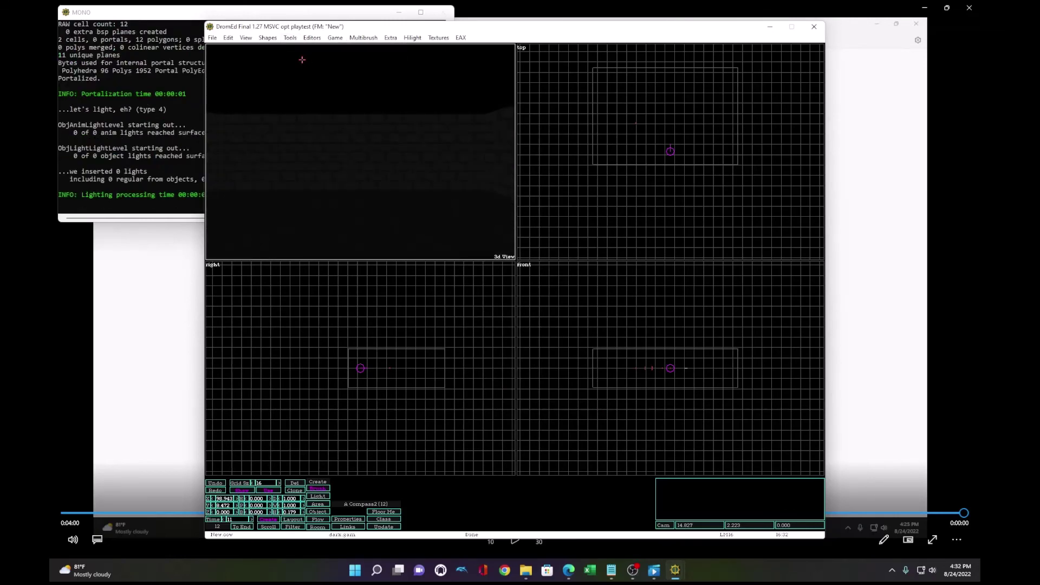
pyautogui.hotkey('alt', 'g')
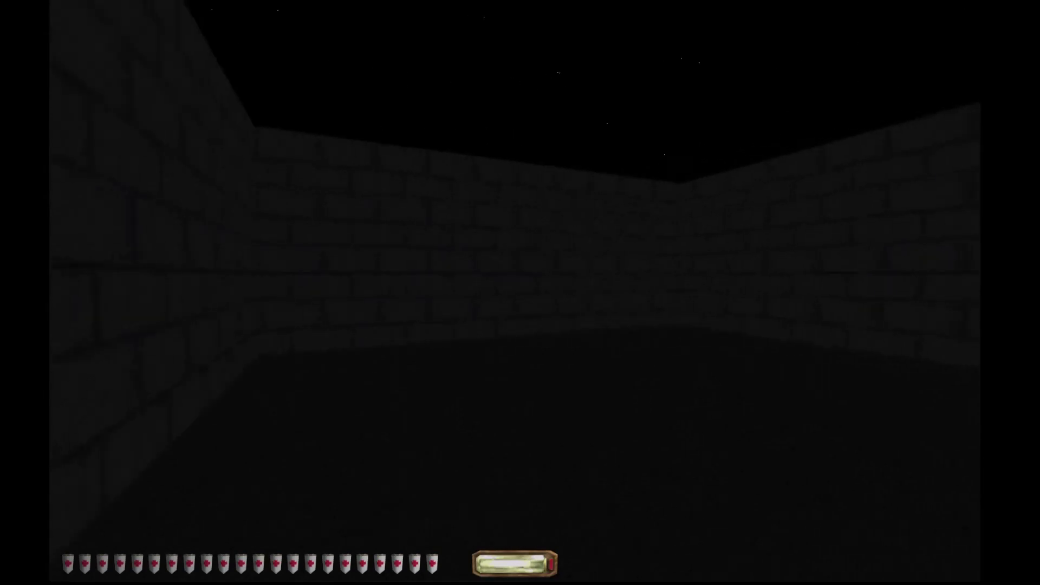
pyautogui.press('d')
pyautogui.press('w')
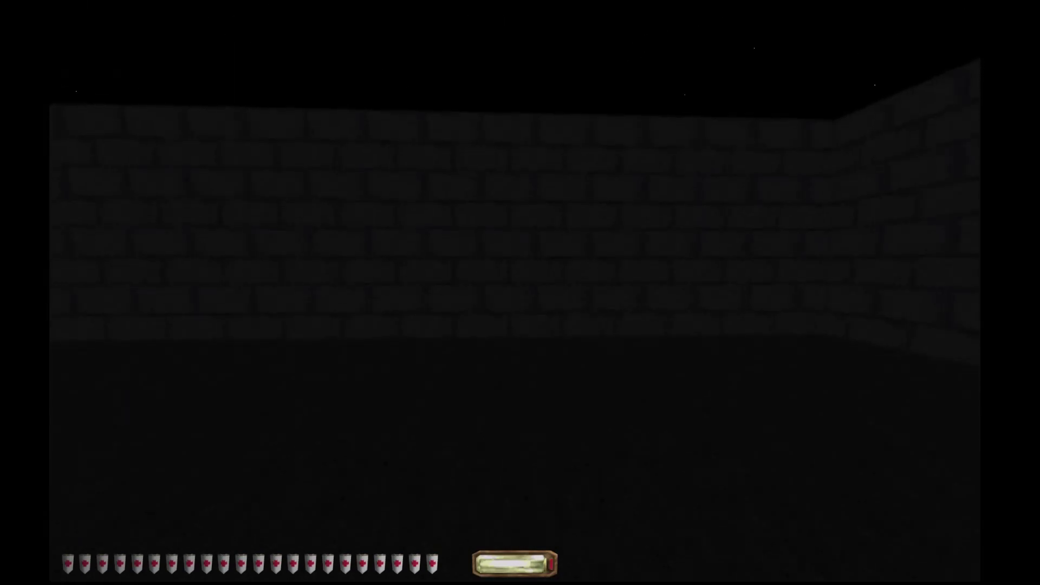
pyautogui.hotkey('alt', 'e')
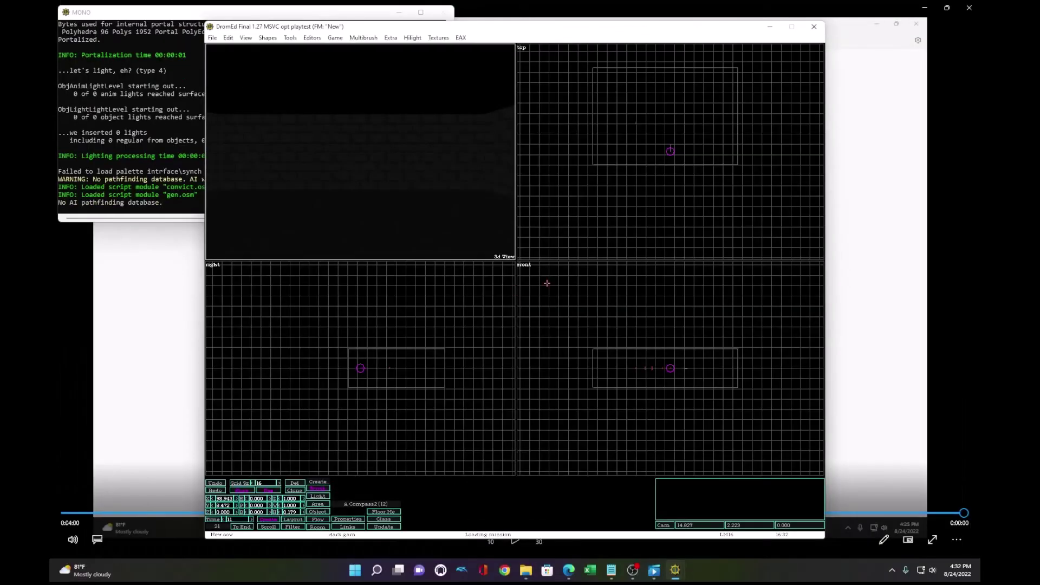
# Step: Build the pathfinding database and walk around the room in game mode again
pyautogui.click(289, 38)
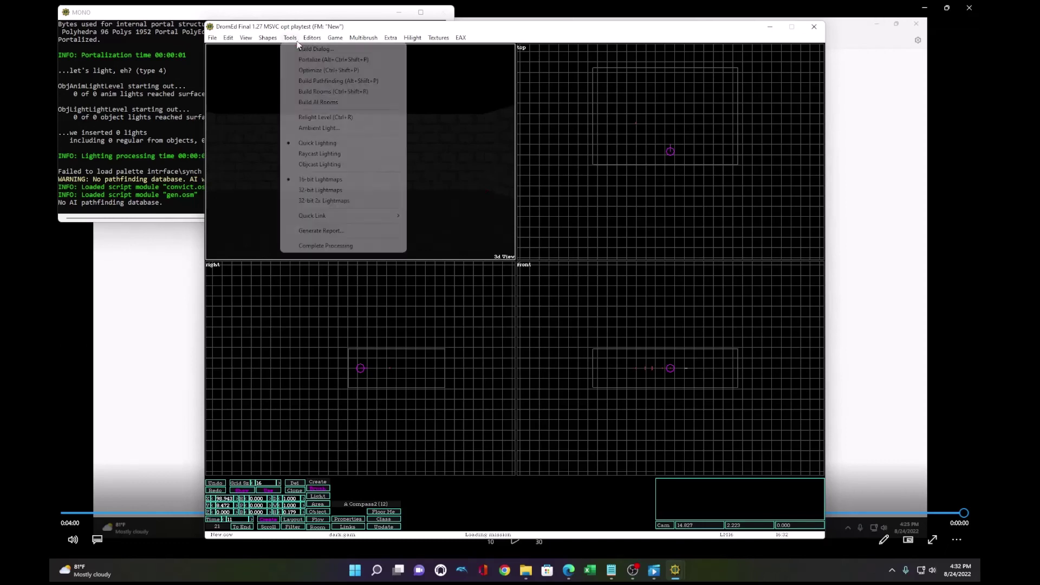
pyautogui.click(308, 82)
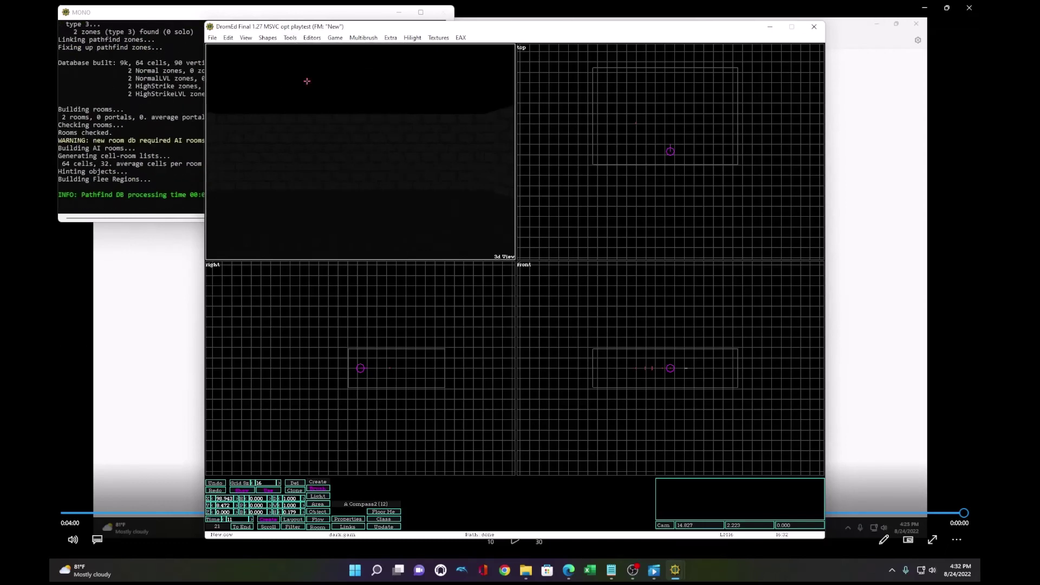
pyautogui.hotkey('alt', 'e')
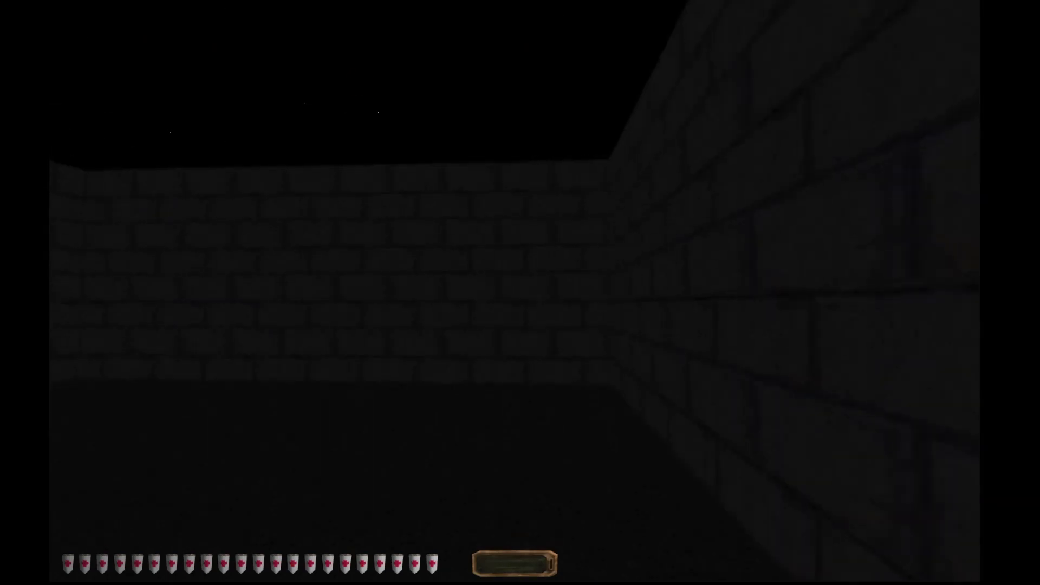
pyautogui.press('w')
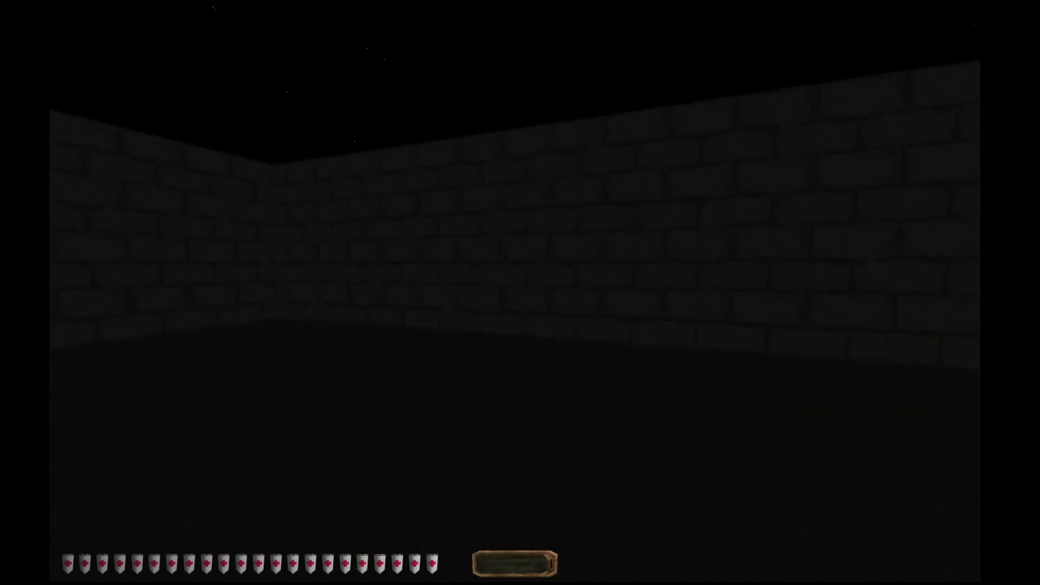